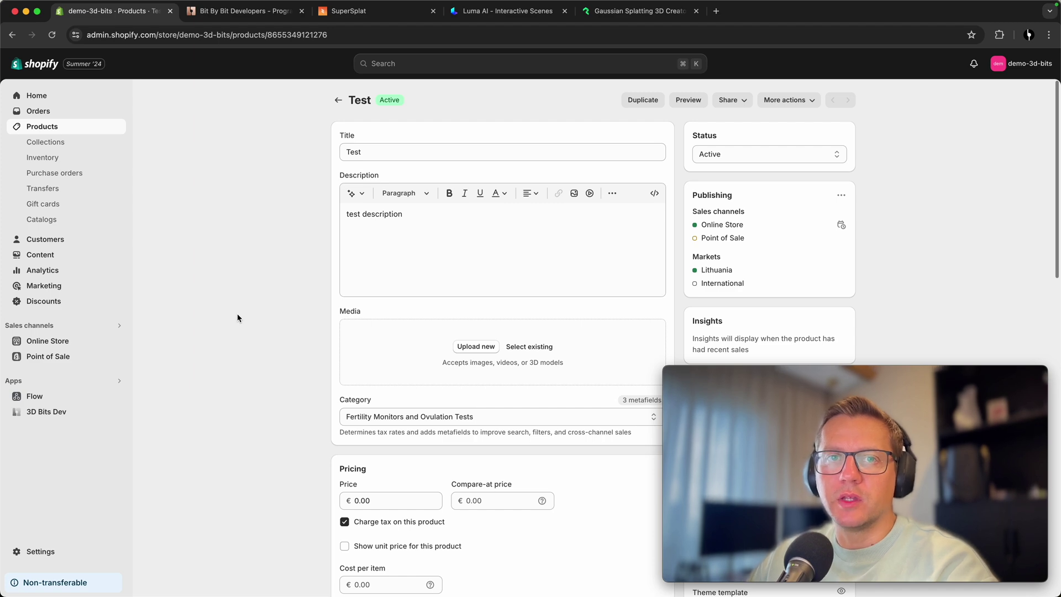
- Review the Test product's settings and preview its storefront page, examining the embedded 3D model from another angle
{"action": "scroll", "coordinate": [249, 310], "scroll_direction": "down", "scroll_amount": 15}
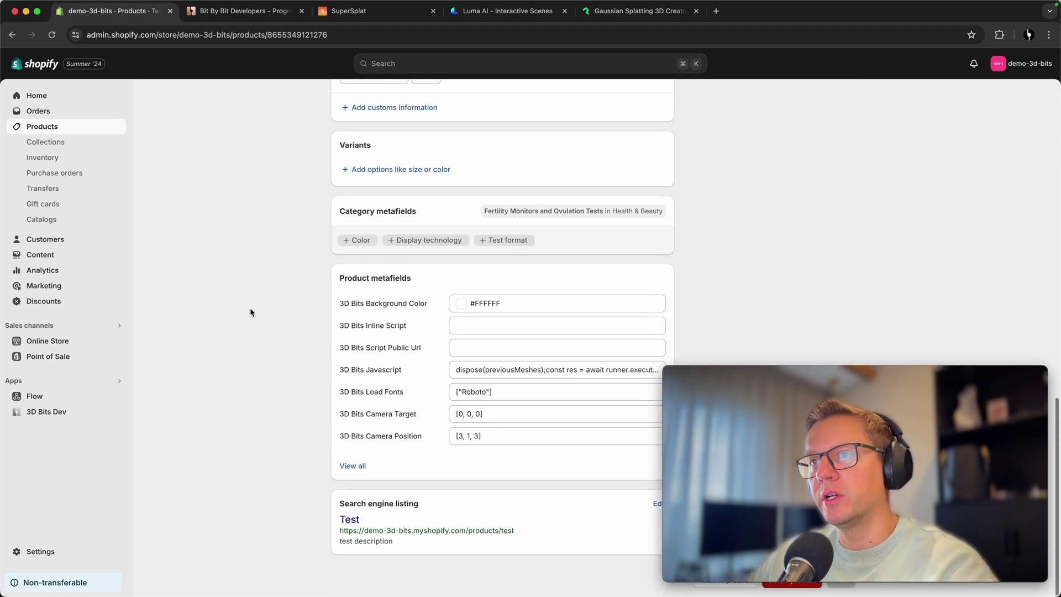
{"action": "scroll", "coordinate": [253, 311], "scroll_direction": "up", "scroll_amount": 15}
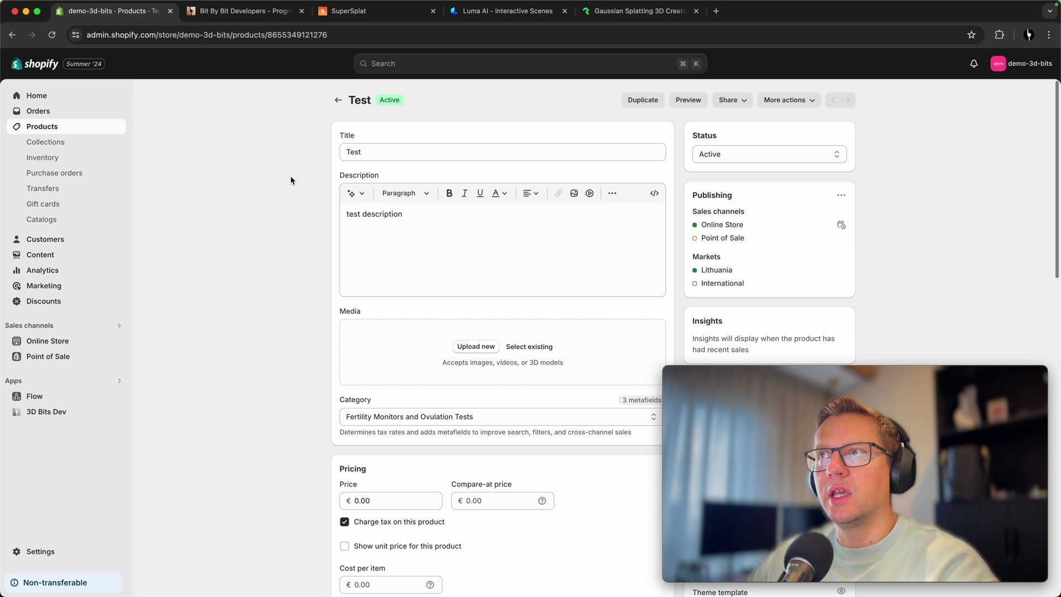
{"action": "left_click", "coordinate": [688, 99]}
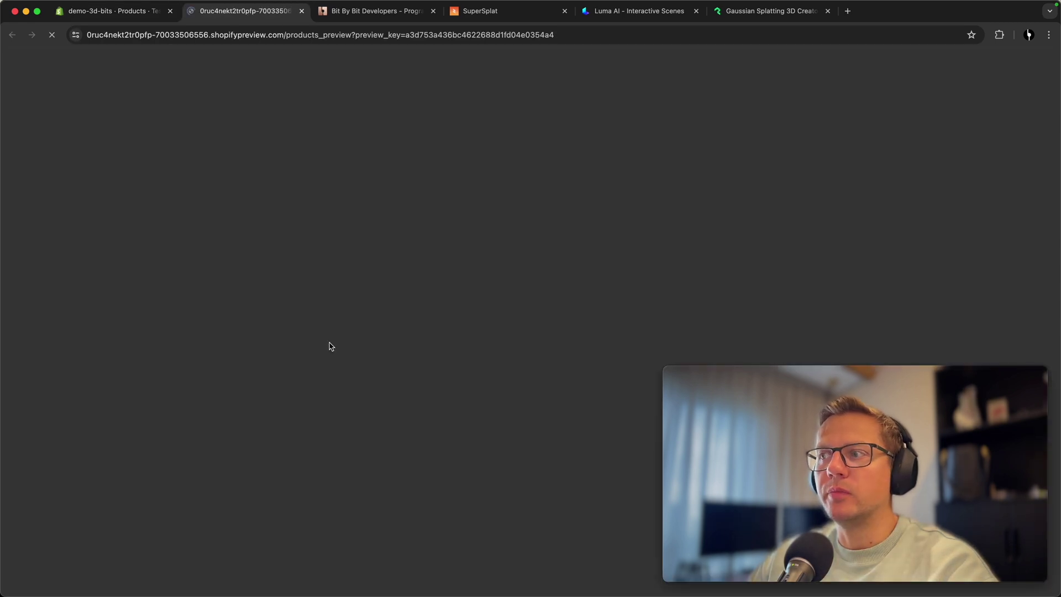
{"action": "scroll", "coordinate": [319, 348], "scroll_direction": "down", "scroll_amount": 4}
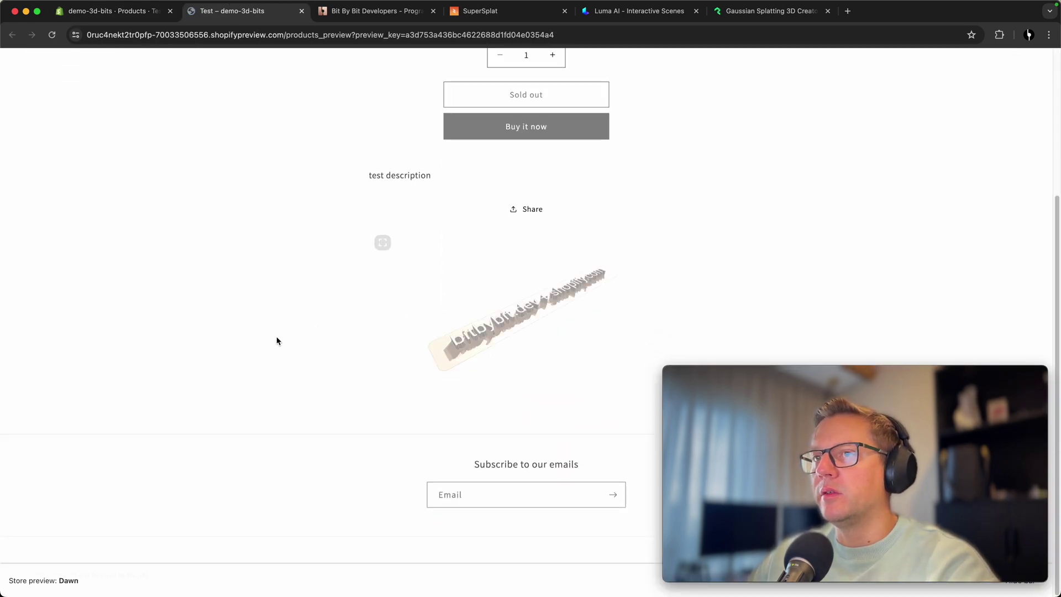
{"action": "left_click_drag", "start_coordinate": [559, 341], "coordinate": [498, 318]}
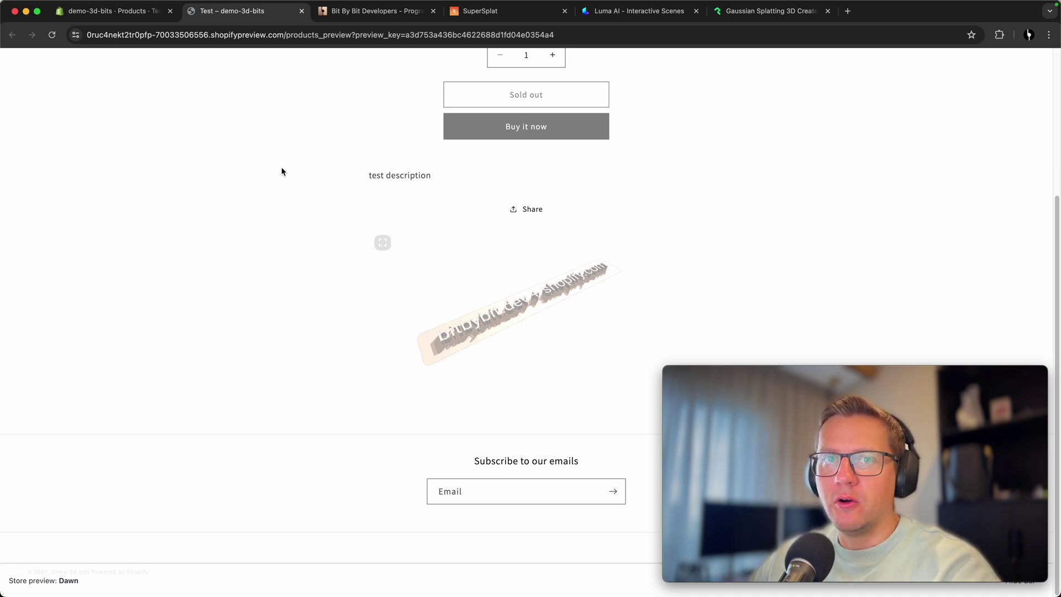
{"action": "scroll", "coordinate": [256, 173], "scroll_direction": "up", "scroll_amount": 4}
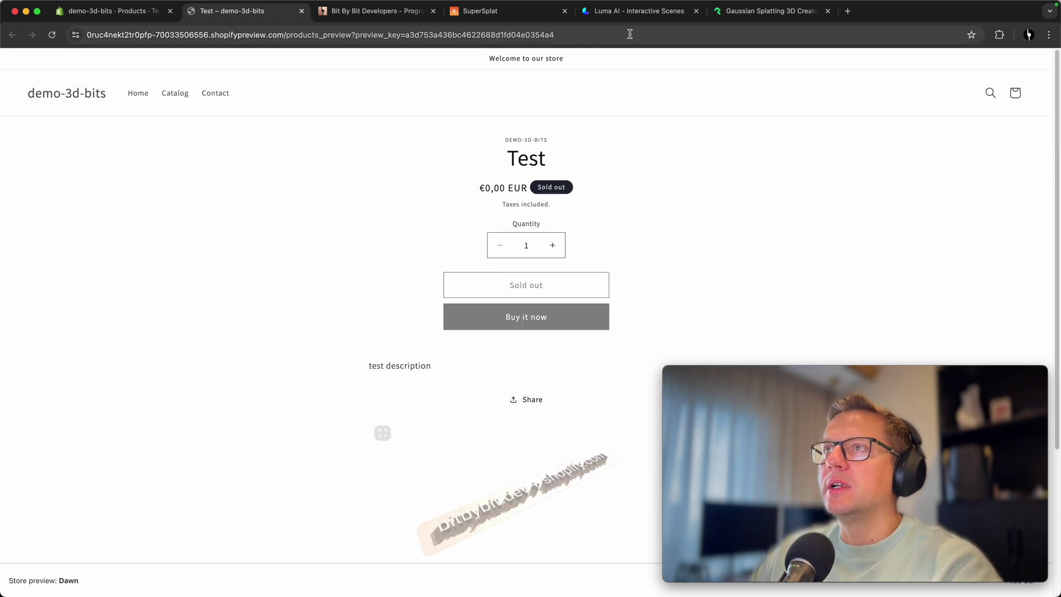
- Examine Luma AI's Interactive Scenes page and Polycam's 3D Gaussian Splatting page for tools that create splats
{"action": "left_click", "coordinate": [635, 11]}
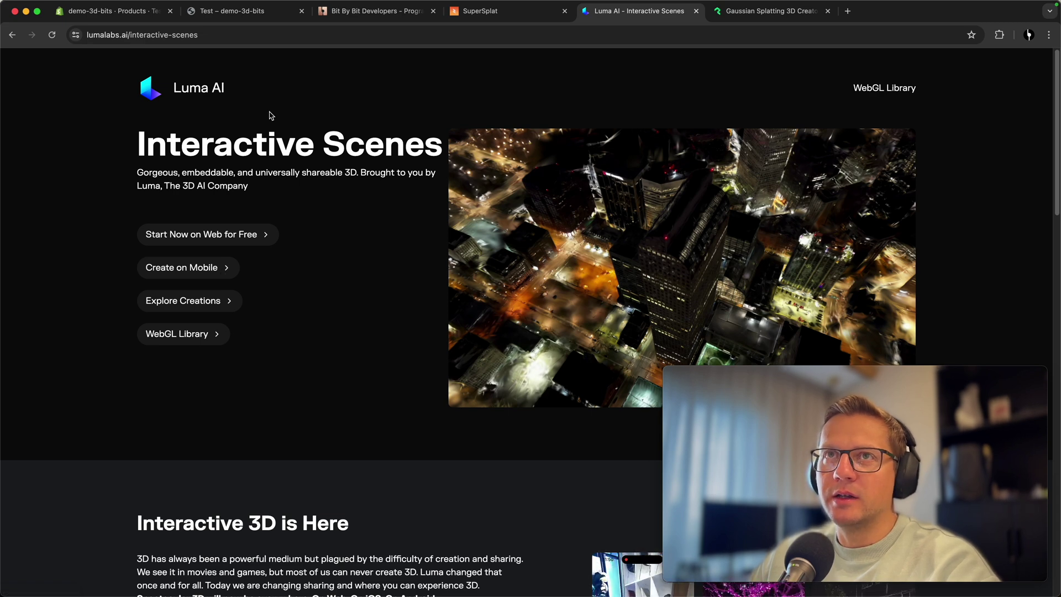
{"action": "left_click", "coordinate": [753, 11]}
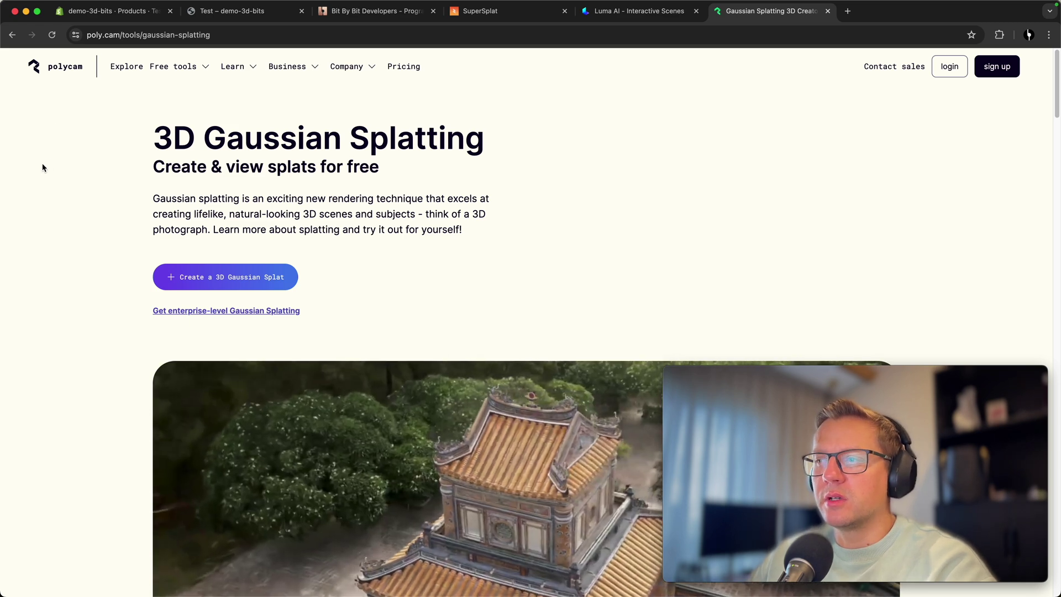
{"action": "scroll", "coordinate": [66, 215], "scroll_direction": "down", "scroll_amount": 1}
{"action": "scroll", "coordinate": [67, 213], "scroll_direction": "down", "scroll_amount": 4}
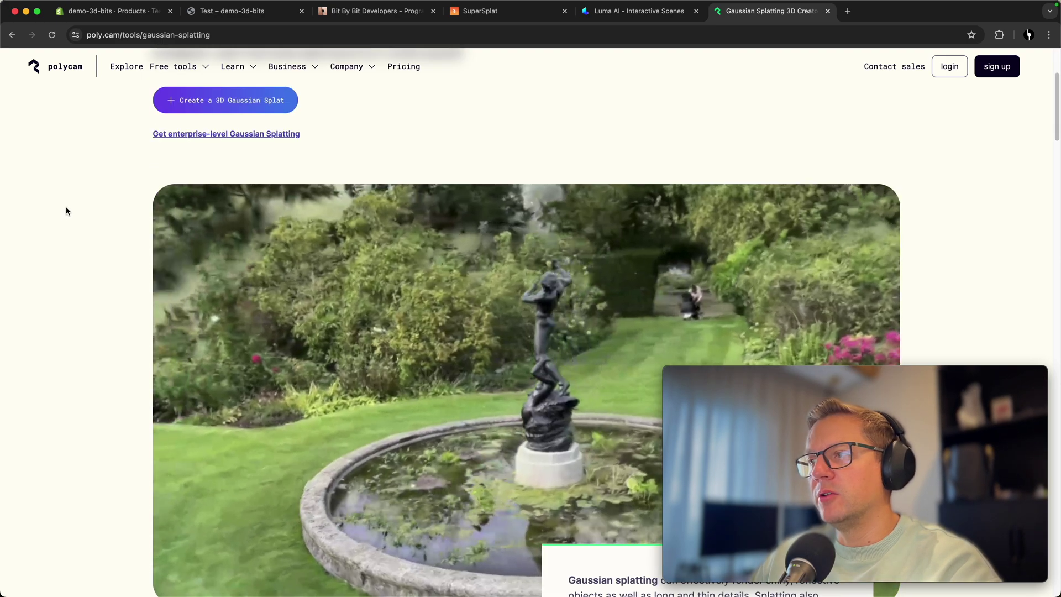
{"action": "scroll", "coordinate": [66, 208], "scroll_direction": "down", "scroll_amount": 1}
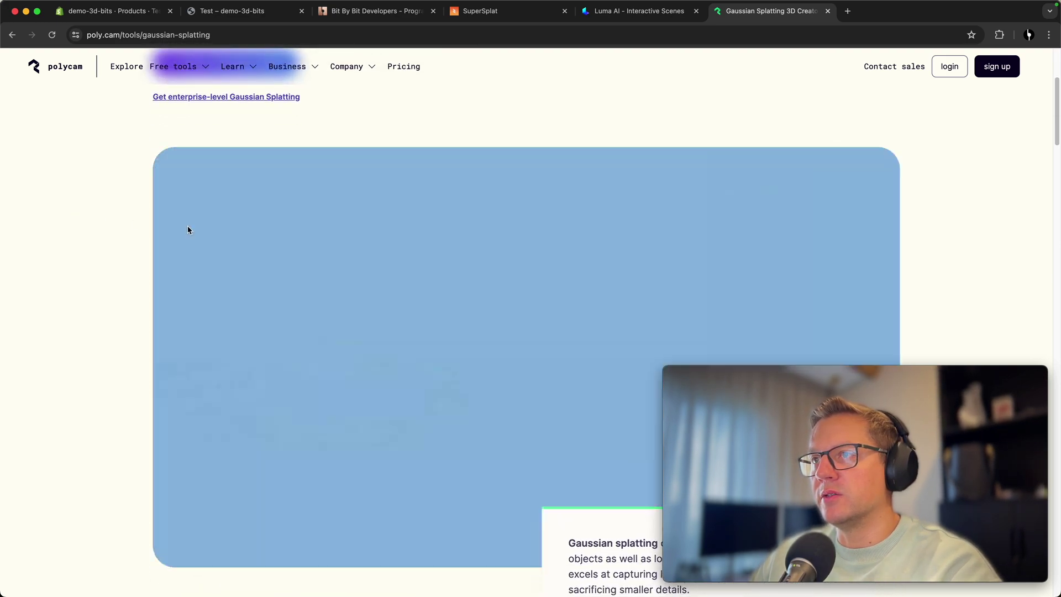
{"action": "scroll", "coordinate": [2, 227], "scroll_direction": "down", "scroll_amount": 1}
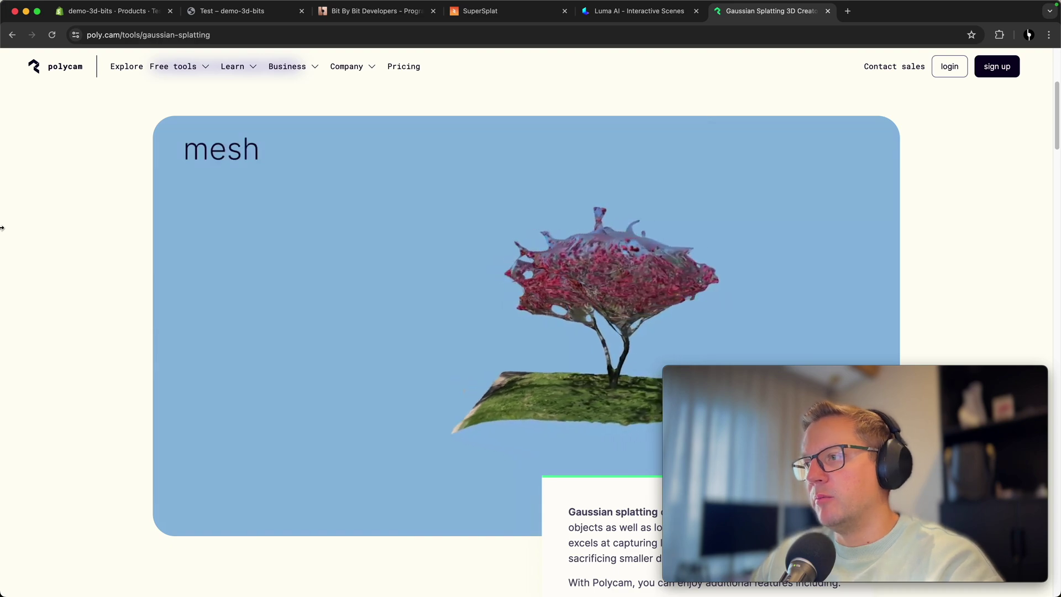
{"action": "scroll", "coordinate": [2, 227], "scroll_direction": "down", "scroll_amount": 10}
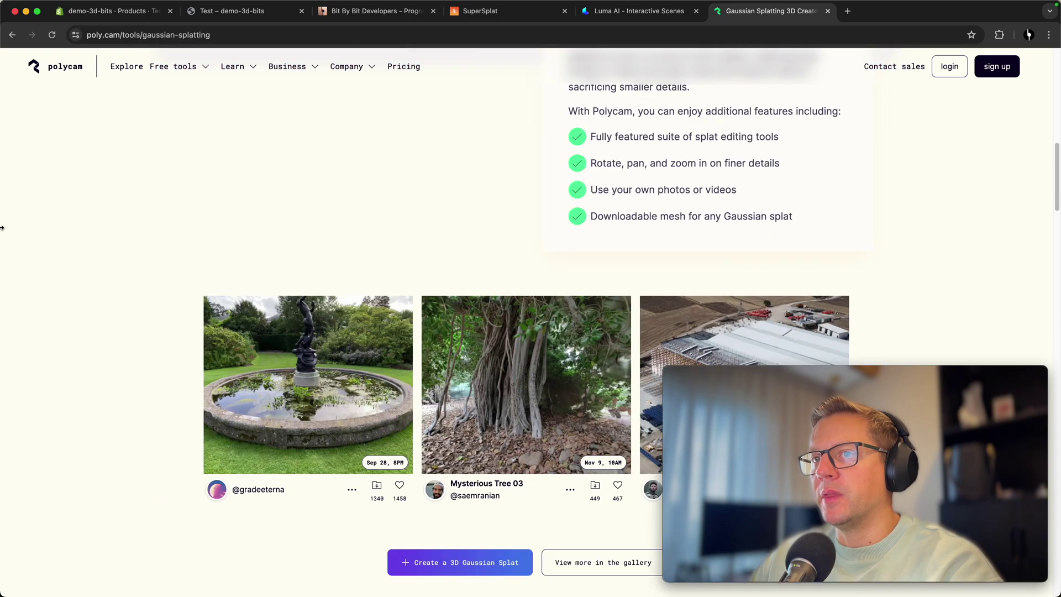
- Switch to the Bit By Bit Developers site and browse its public projects for Gaussian splatting examples
{"action": "left_click", "coordinate": [376, 10]}
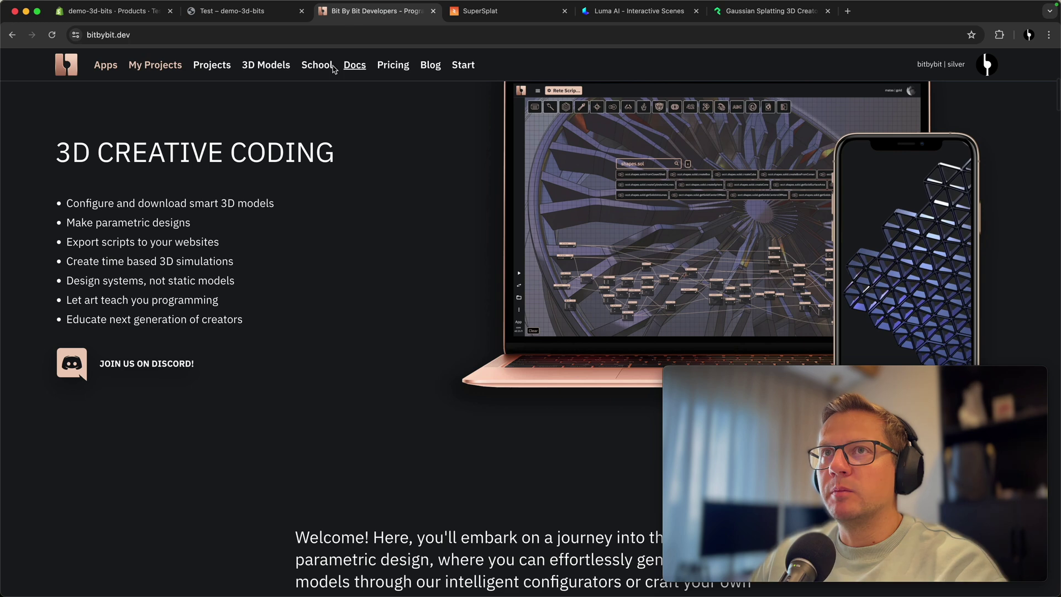
{"action": "left_click", "coordinate": [203, 73]}
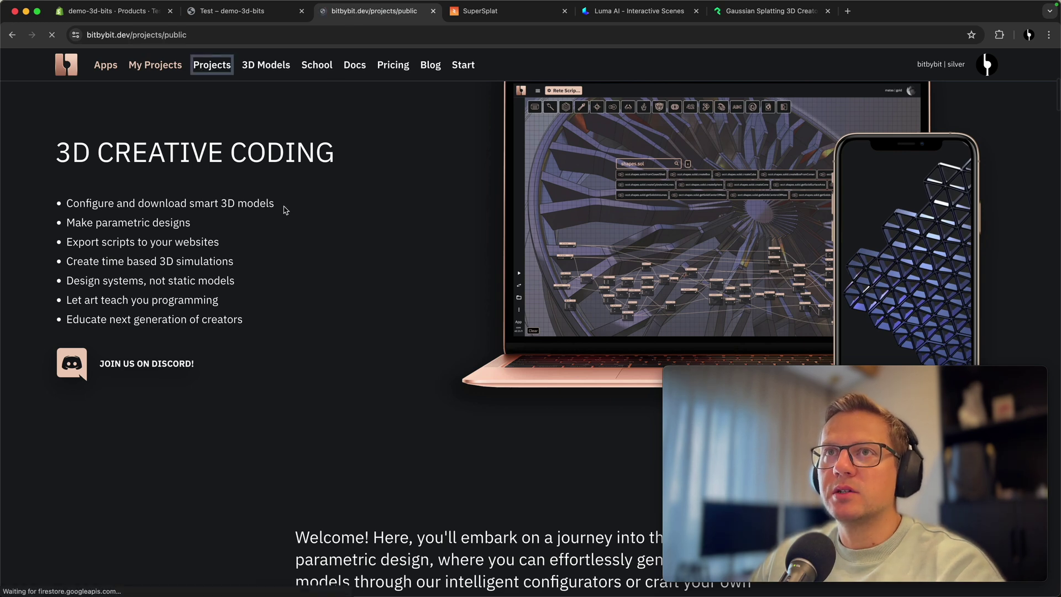
{"action": "scroll", "coordinate": [188, 234], "scroll_direction": "down", "scroll_amount": 6}
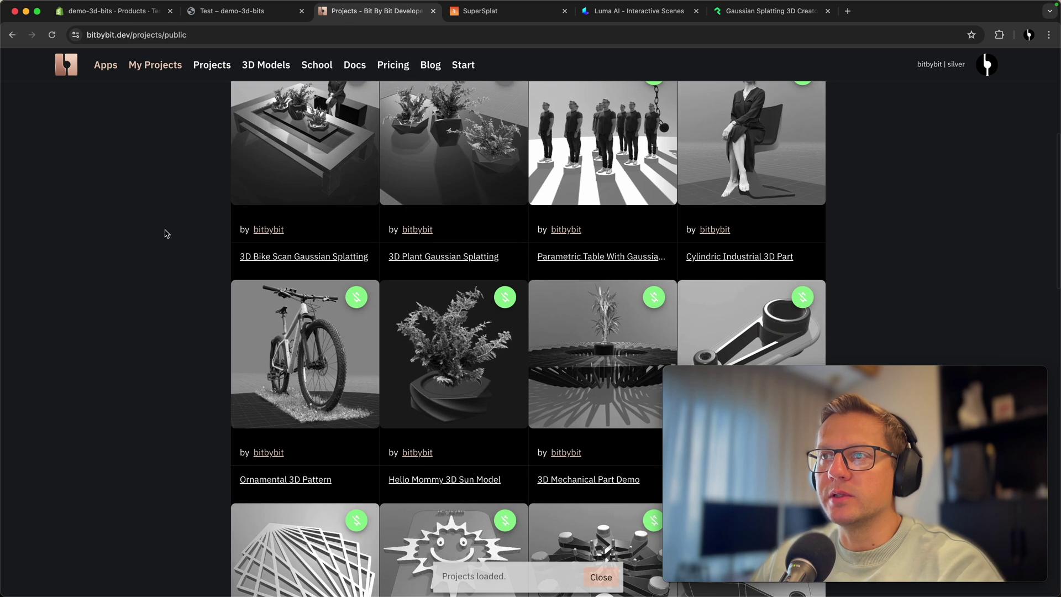
{"action": "scroll", "coordinate": [132, 218], "scroll_direction": "down", "scroll_amount": 2}
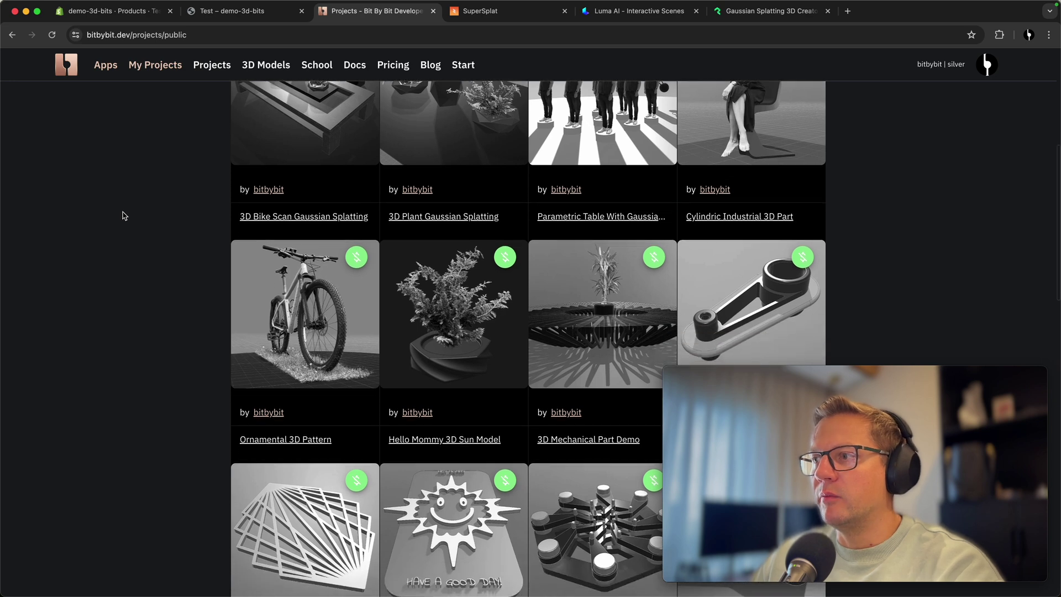
{"action": "scroll", "coordinate": [123, 215], "scroll_direction": "up", "scroll_amount": 2}
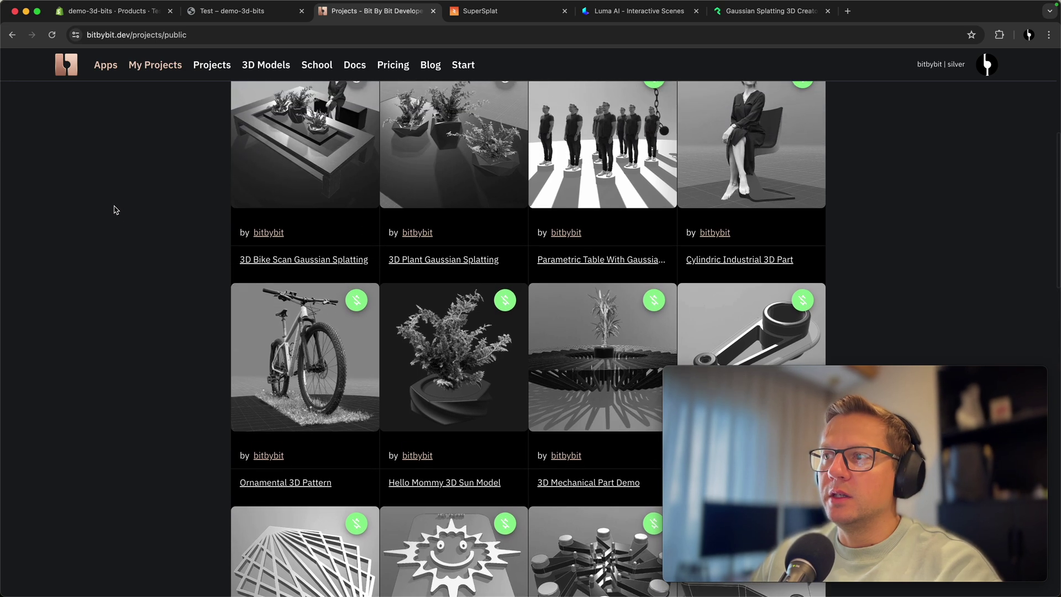
{"action": "scroll", "coordinate": [122, 204], "scroll_direction": "up", "scroll_amount": 1}
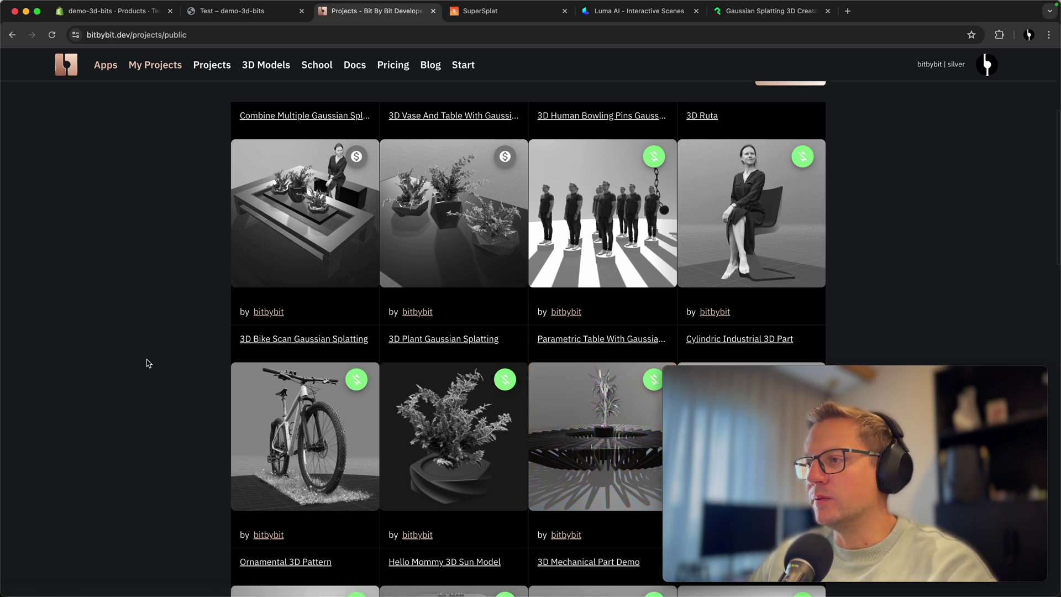
{"action": "scroll", "coordinate": [148, 364], "scroll_direction": "up", "scroll_amount": 5}
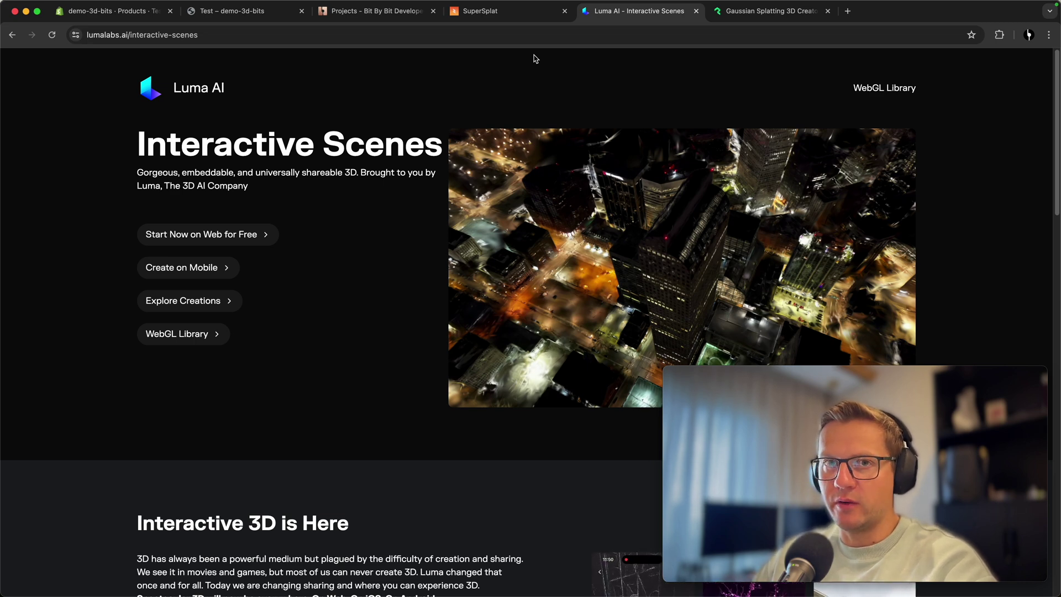
- Switch to SuperSplat and open the scan file gs_bike.ply from the scans folder
{"action": "left_click", "coordinate": [481, 11]}
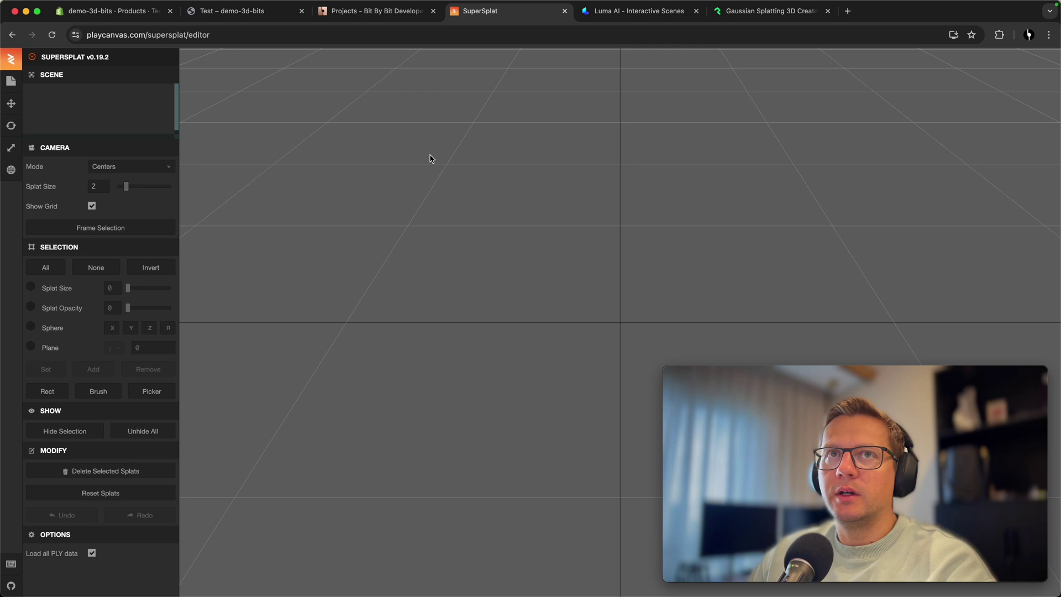
{"action": "left_click", "coordinate": [12, 83]}
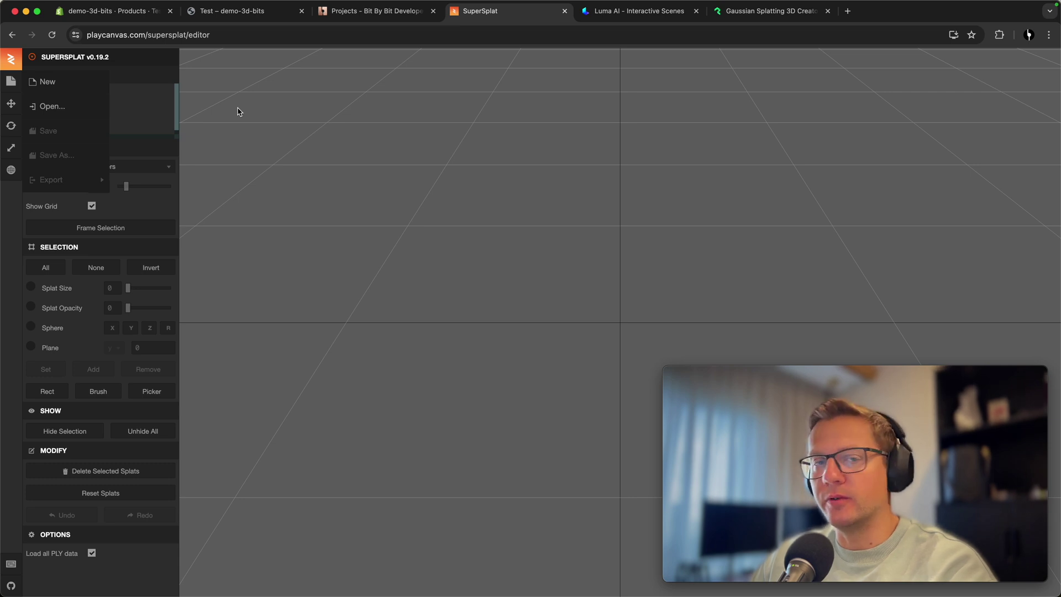
{"action": "left_click", "coordinate": [91, 113]}
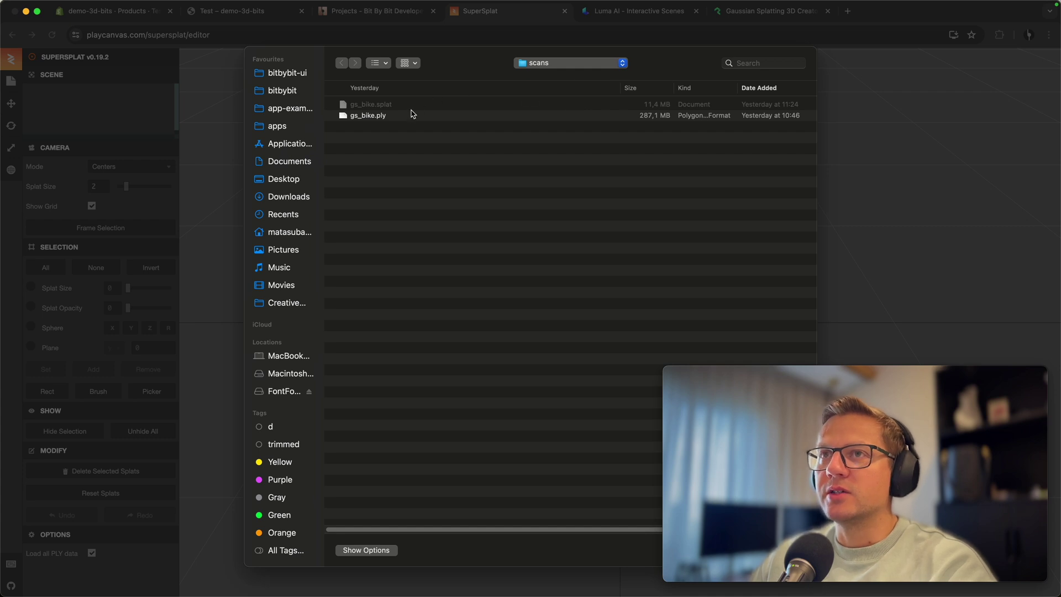
{"action": "double_click", "coordinate": [369, 115]}
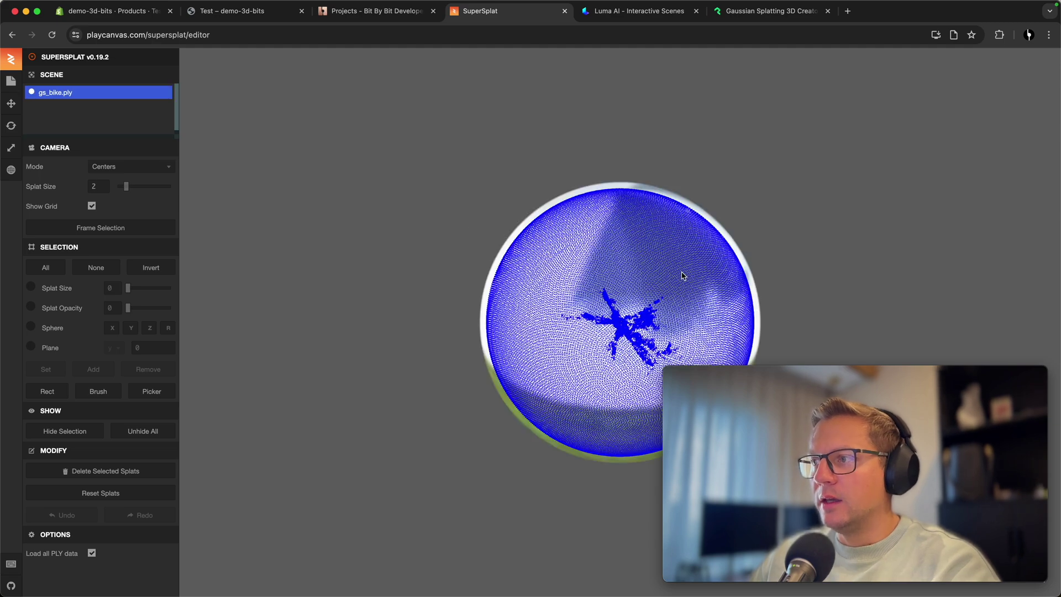
- Inspect the bike scan up close with the camera splat size at 0, and set the splat size to 3
{"action": "mouse_move", "coordinate": [833, 286]}
{"action": "left_mouse_down"}
{"action": "mouse_move", "coordinate": [827, 254]}
{"action": "mouse_move", "coordinate": [821, 289]}
{"action": "left_mouse_up"}
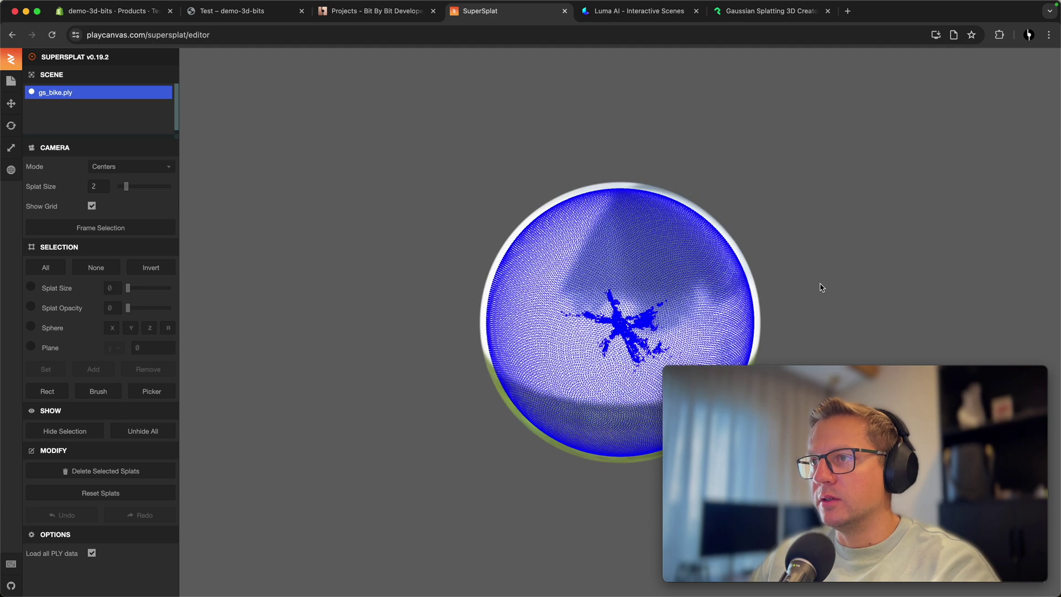
{"action": "scroll", "coordinate": [646, 335], "scroll_direction": "up", "scroll_amount": 15}
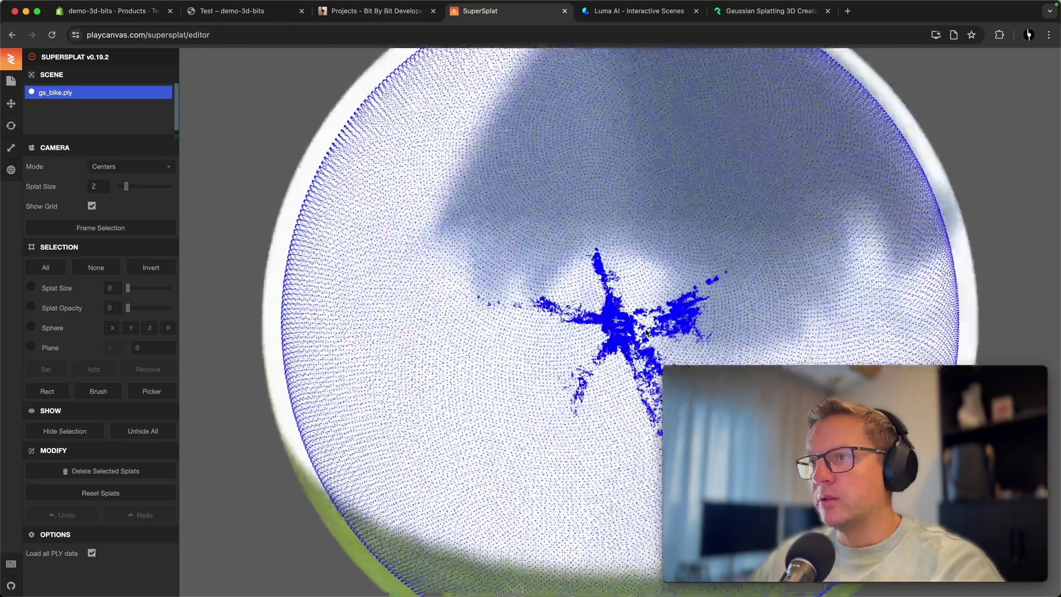
{"action": "scroll", "coordinate": [621, 343], "scroll_direction": "down", "scroll_amount": 10}
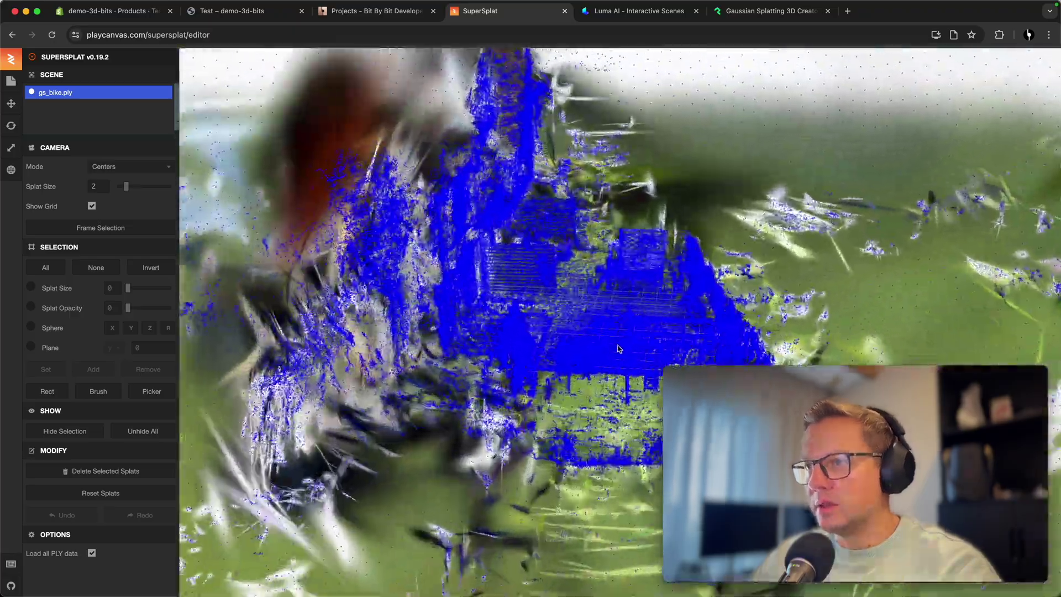
{"action": "scroll", "coordinate": [618, 349], "scroll_direction": "up", "scroll_amount": 10}
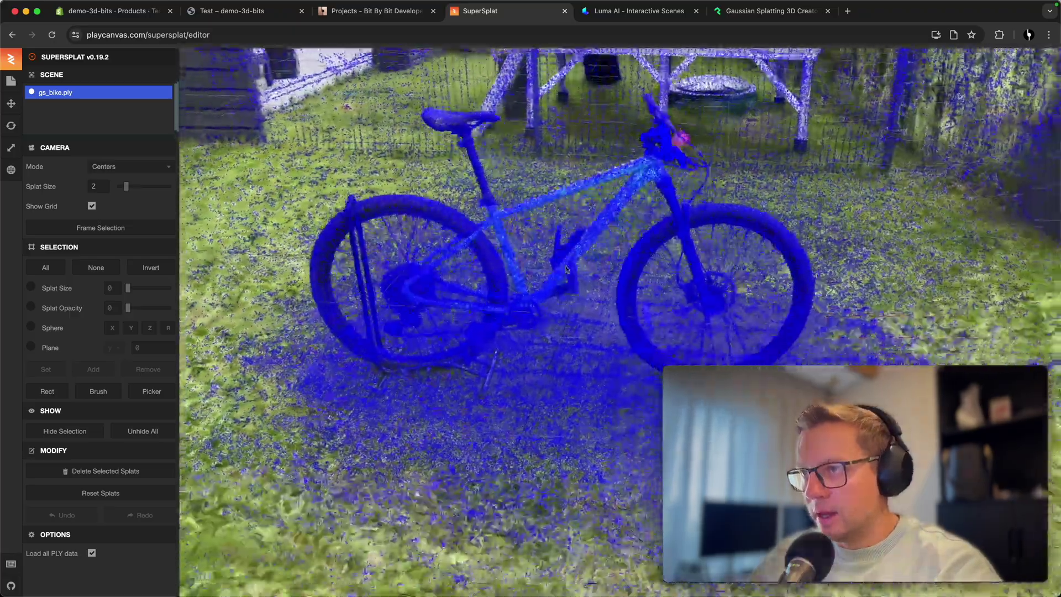
{"action": "scroll", "coordinate": [579, 303], "scroll_direction": "up", "scroll_amount": 10}
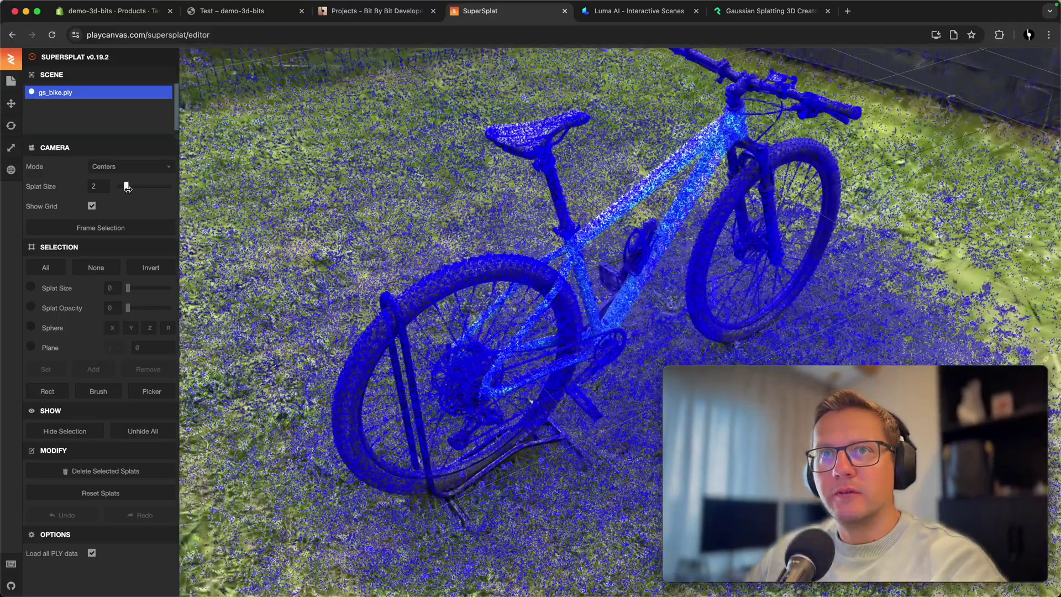
{"action": "left_click_drag", "start_coordinate": [127, 187], "coordinate": [118, 188]}
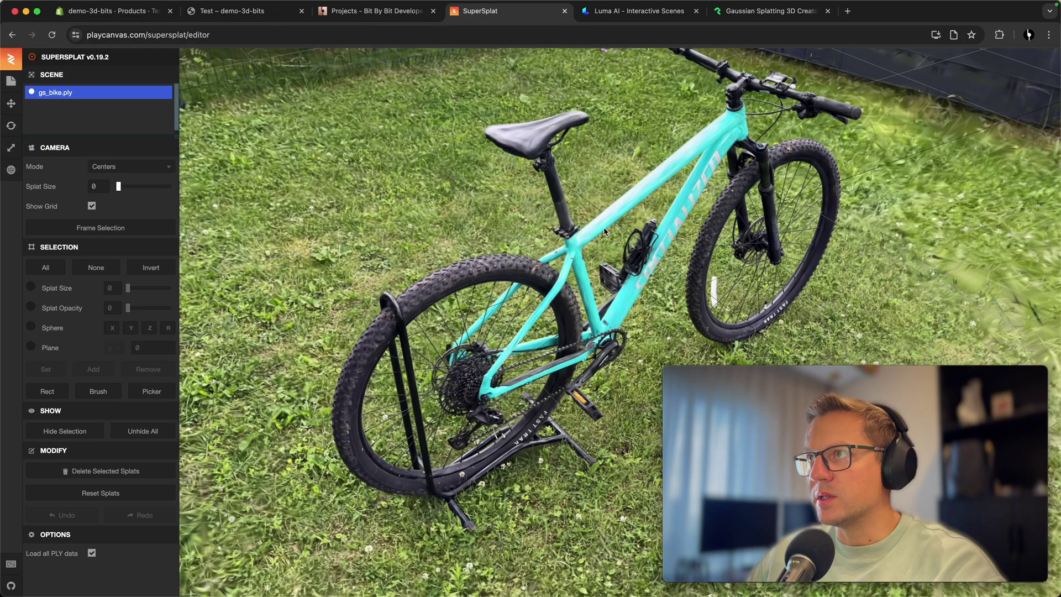
{"action": "left_click_drag", "start_coordinate": [604, 241], "coordinate": [618, 243]}
{"action": "left_click_drag", "start_coordinate": [119, 187], "coordinate": [134, 187]}
- Select the upper part of the background sphere above the bike scene with a rectangle selection and delete those splats
{"action": "scroll", "coordinate": [569, 255], "scroll_direction": "down", "scroll_amount": 10}
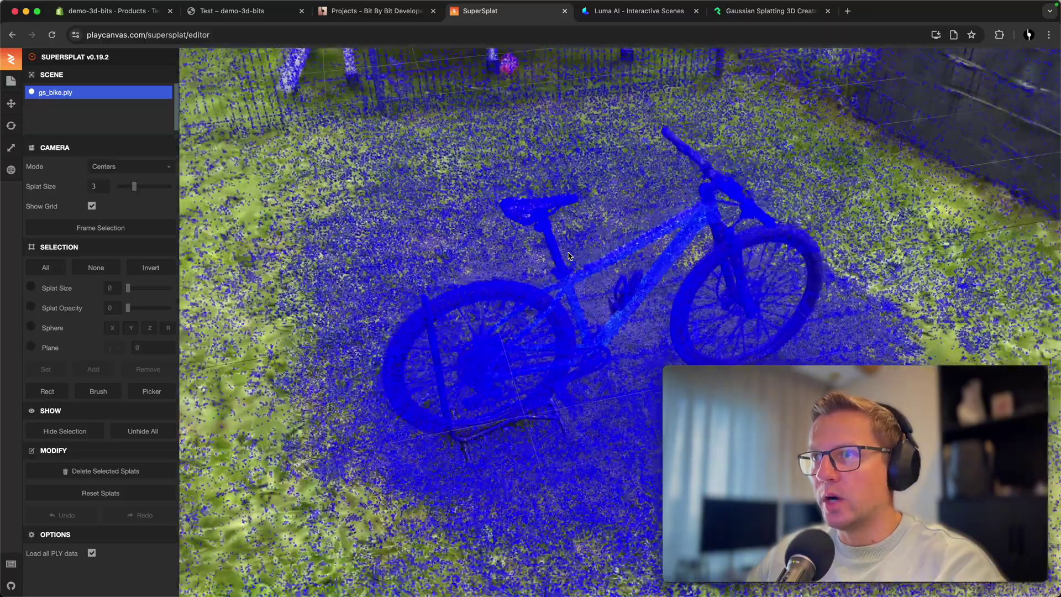
{"action": "scroll", "coordinate": [570, 255], "scroll_direction": "down", "scroll_amount": 10}
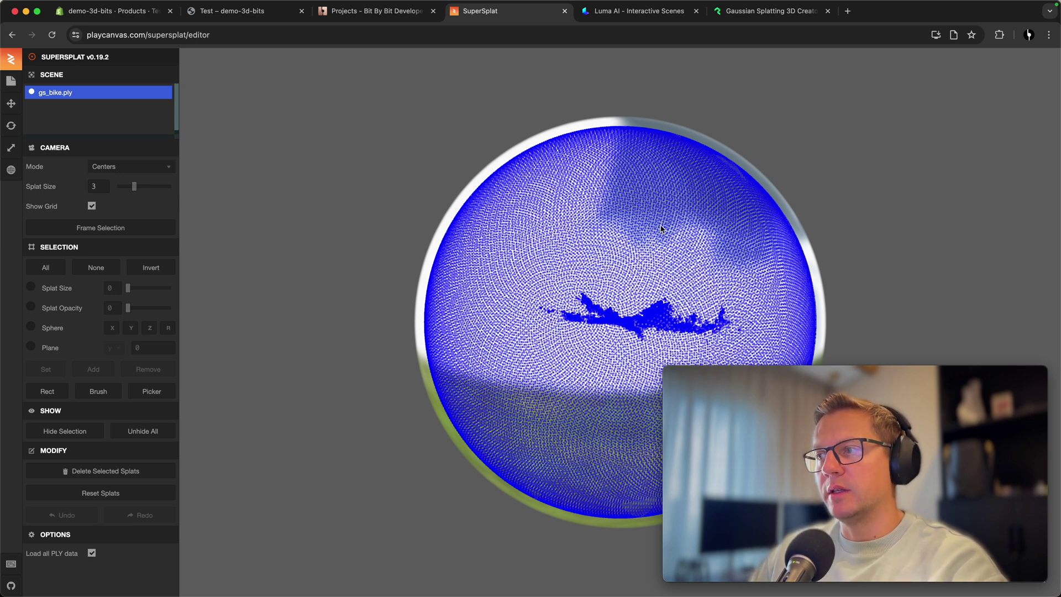
{"action": "left_click_drag", "start_coordinate": [627, 234], "coordinate": [522, 228]}
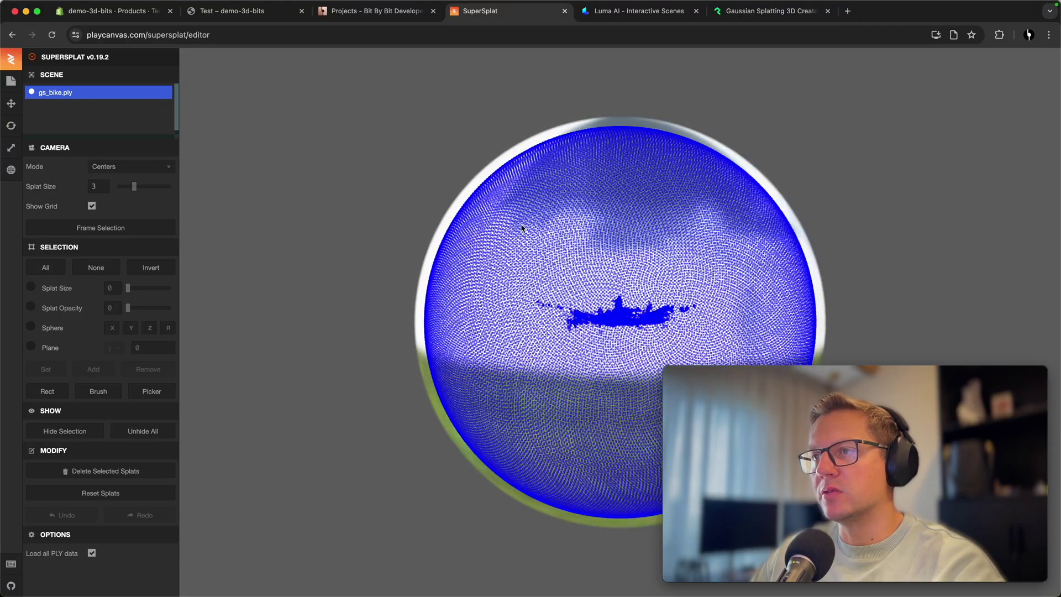
{"action": "left_click", "coordinate": [44, 392]}
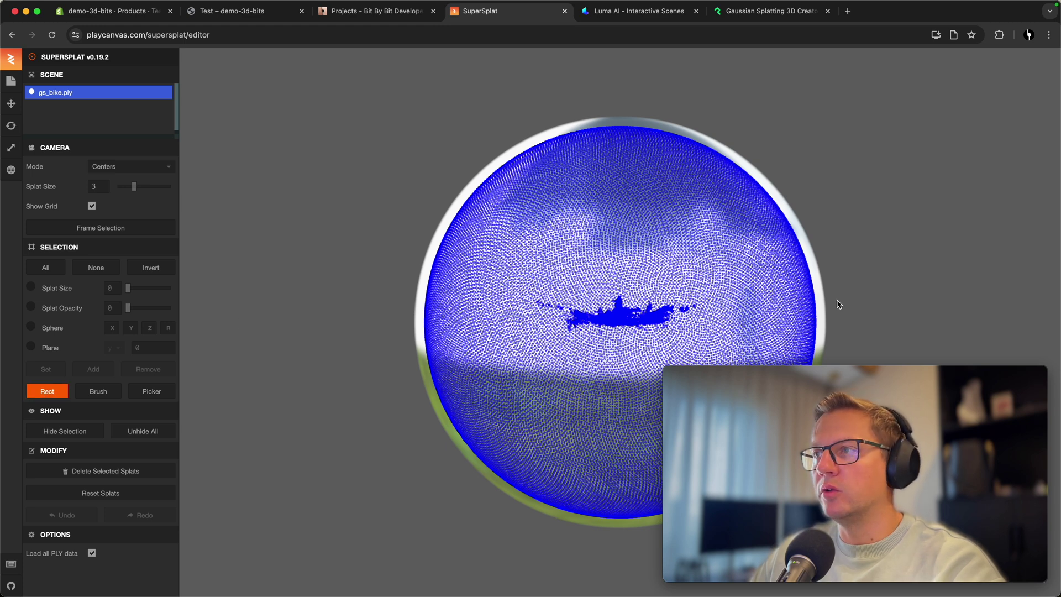
{"action": "left_click_drag", "start_coordinate": [396, 145], "coordinate": [354, 104]}
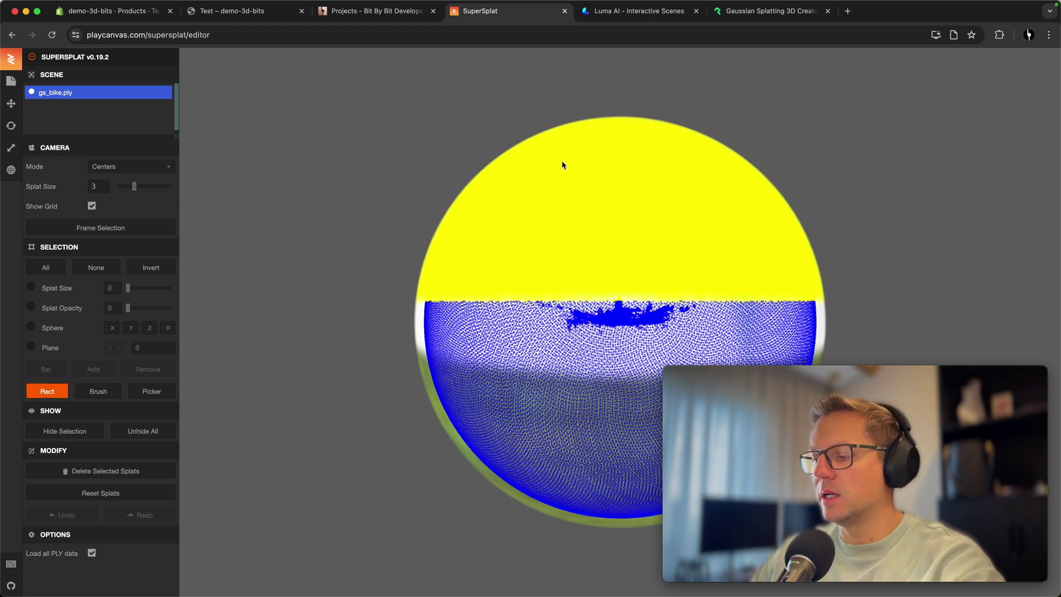
{"action": "key", "text": "Delete"}
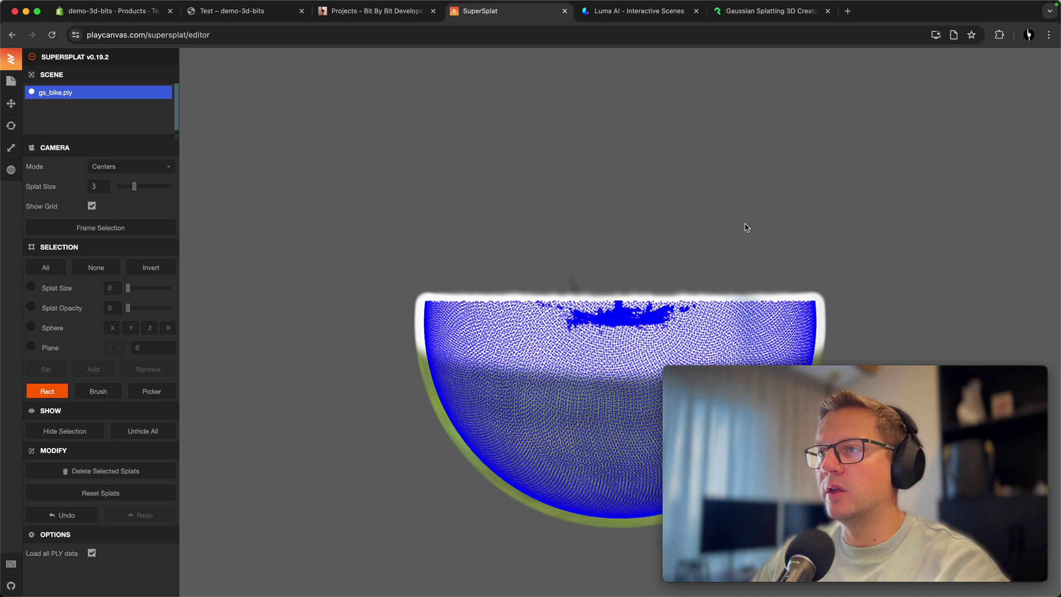
- Delete both sides and the lower part of the remaining background hemisphere around the bike scene with rectangle selections
{"action": "left_click_drag", "start_coordinate": [477, 414], "coordinate": [577, 572]}
{"action": "key", "text": "Delete"}
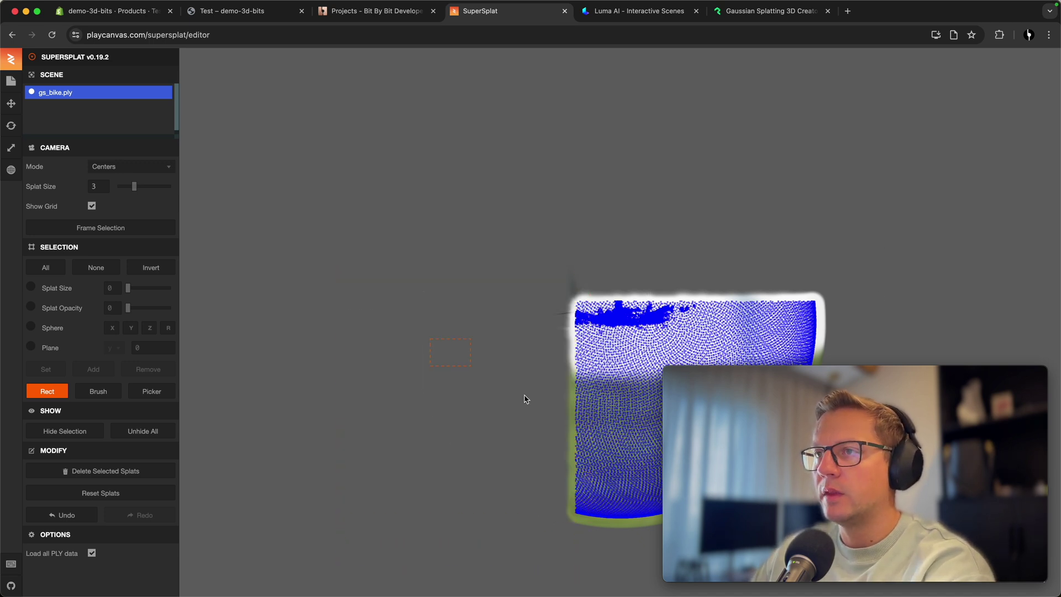
{"action": "left_click_drag", "start_coordinate": [1057, 592], "coordinate": [1058, 594]}
{"action": "key", "text": "Delete"}
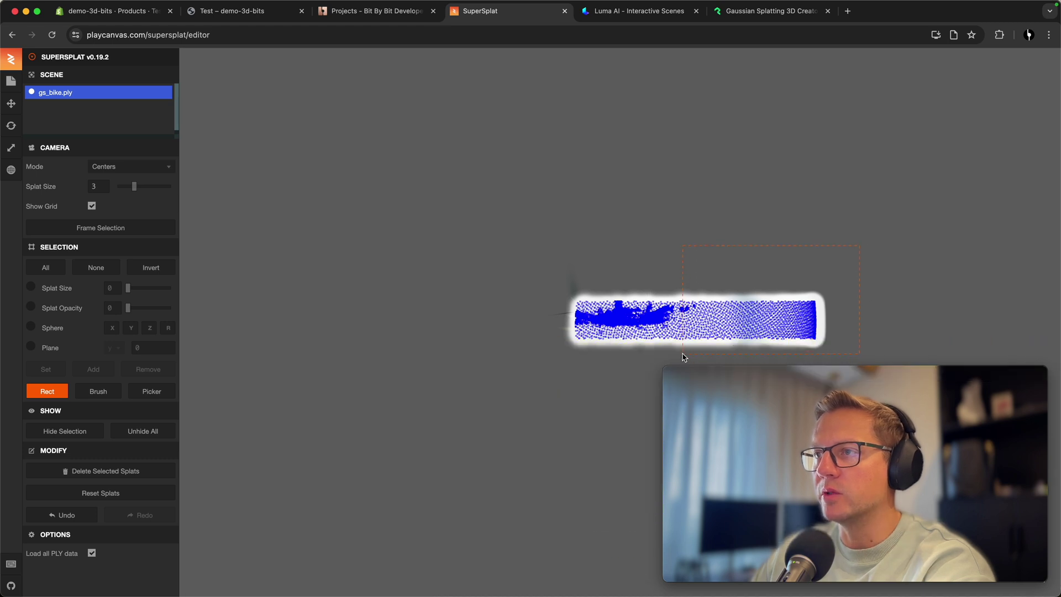
{"action": "left_click_drag", "start_coordinate": [684, 357], "coordinate": [683, 358]}
{"action": "key", "text": "Delete"}
- From a rotated view, rectangle-select and delete the remaining background sphere strips and the stray splats around the central scene
{"action": "left_click", "coordinate": [51, 391]}
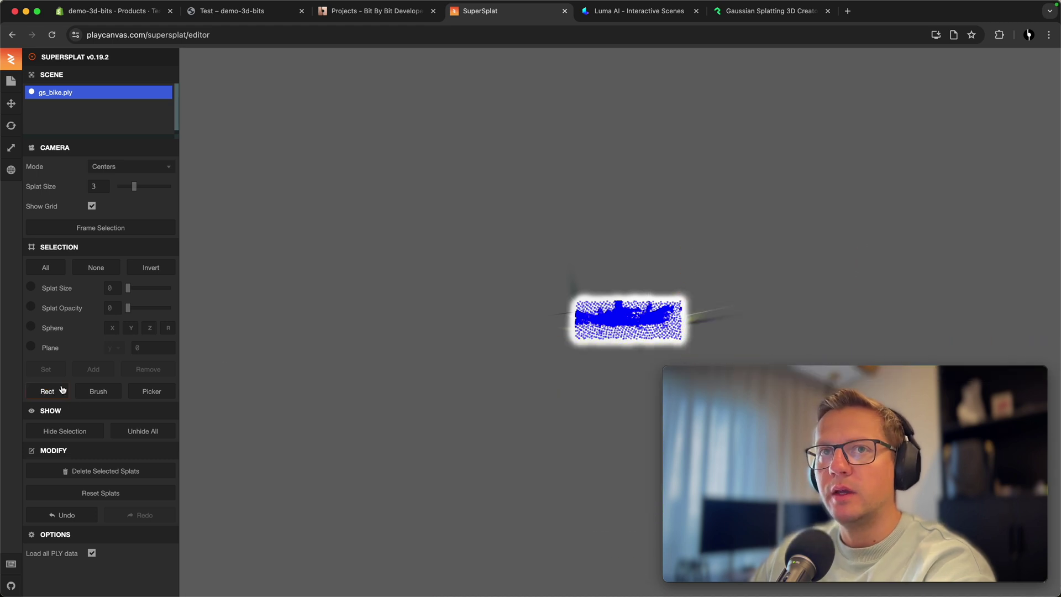
{"action": "left_click_drag", "start_coordinate": [534, 221], "coordinate": [447, 365]}
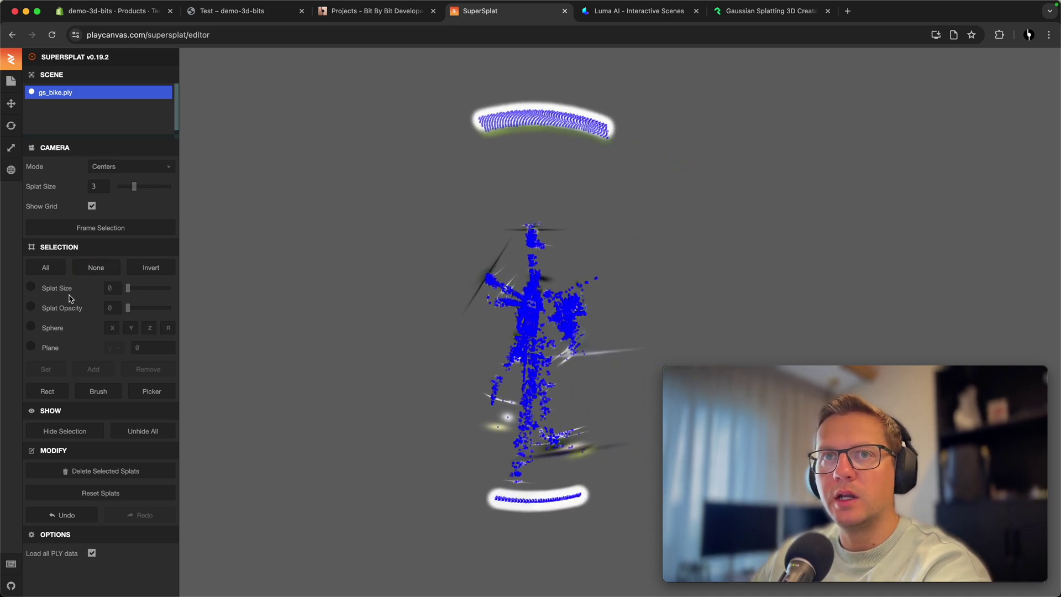
{"action": "left_click", "coordinate": [46, 393]}
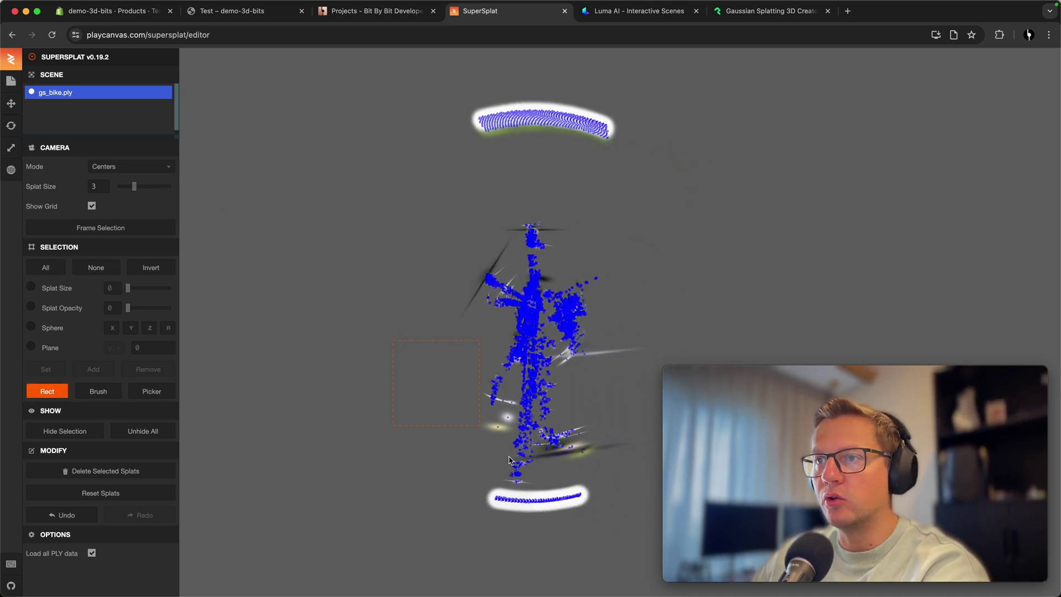
{"action": "left_click_drag", "start_coordinate": [487, 517], "coordinate": [475, 508]}
{"action": "key", "text": "Delete"}
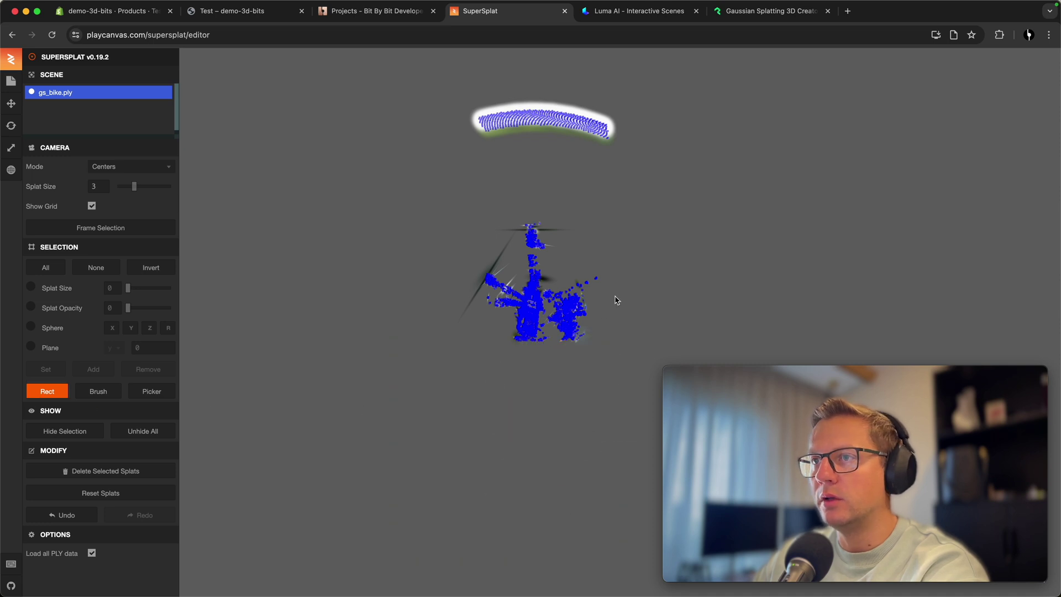
{"action": "left_click_drag", "start_coordinate": [594, 177], "coordinate": [380, 76]}
{"action": "key", "text": "Delete"}
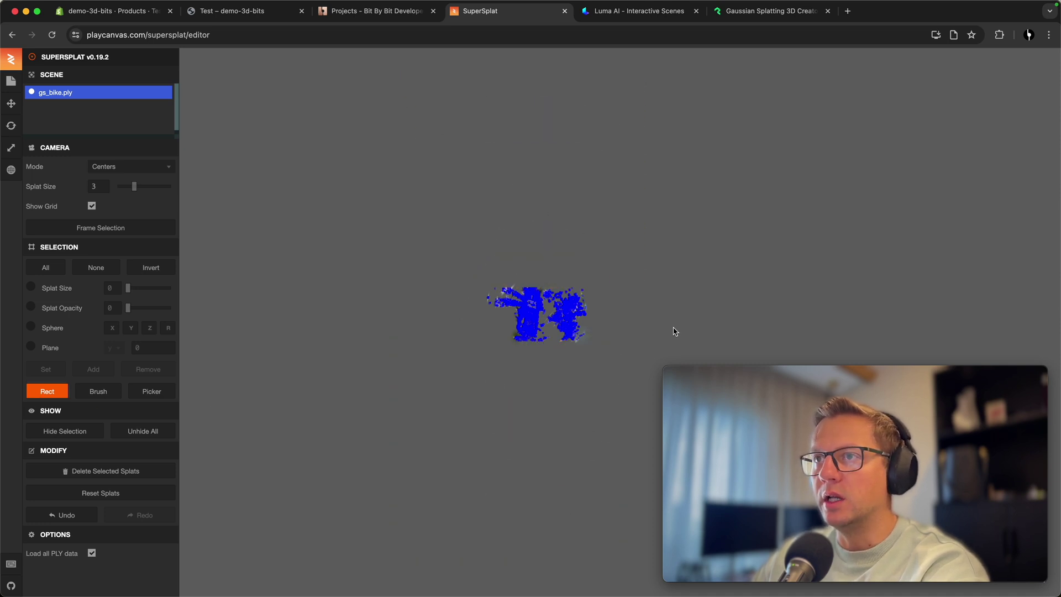
{"action": "key", "text": "Delete"}
- Frame the scan from above and delete the outlying splats below and on both sides of the bike area with rectangle selections
{"action": "left_click_drag", "start_coordinate": [553, 275], "coordinate": [315, 384]}
{"action": "left_click", "coordinate": [34, 390]}
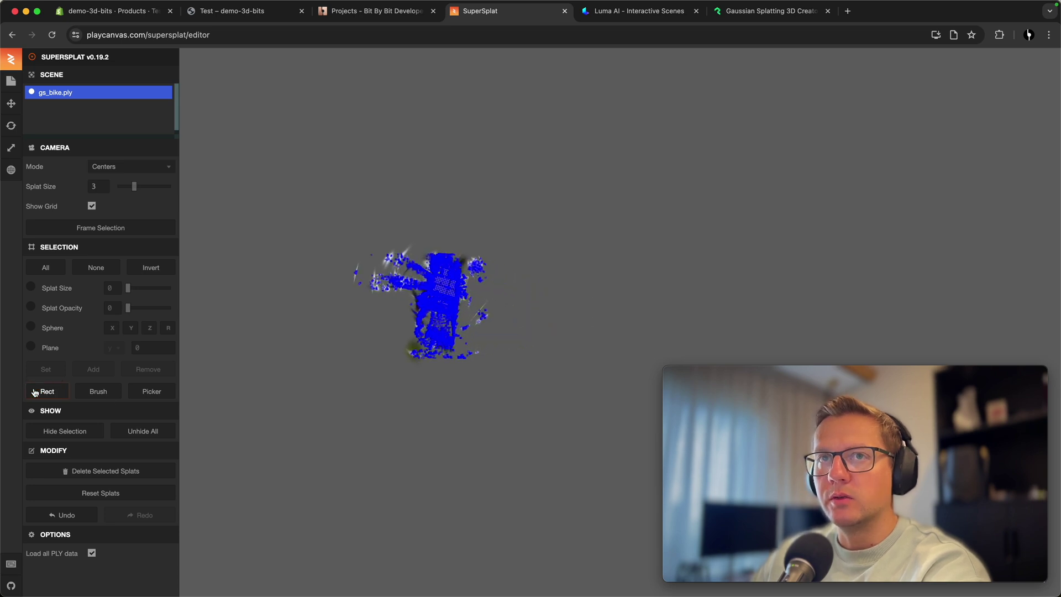
{"action": "left_click", "coordinate": [77, 230]}
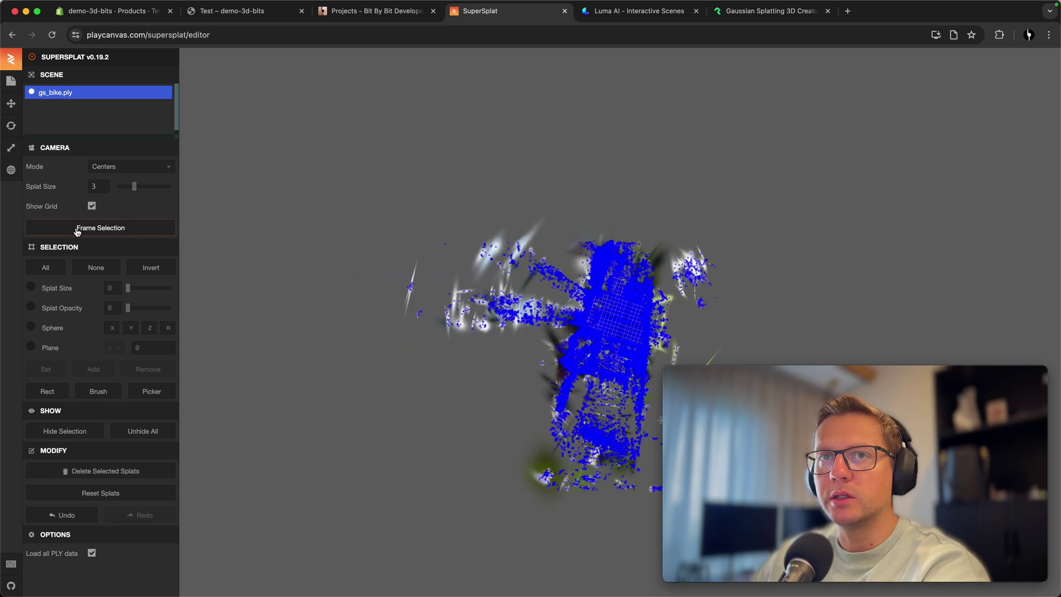
{"action": "mouse_move", "coordinate": [412, 446]}
{"action": "left_mouse_down"}
{"action": "mouse_move", "coordinate": [453, 489]}
{"action": "mouse_move", "coordinate": [469, 426]}
{"action": "mouse_move", "coordinate": [415, 394]}
{"action": "mouse_move", "coordinate": [452, 468]}
{"action": "mouse_move", "coordinate": [433, 479]}
{"action": "left_mouse_up"}
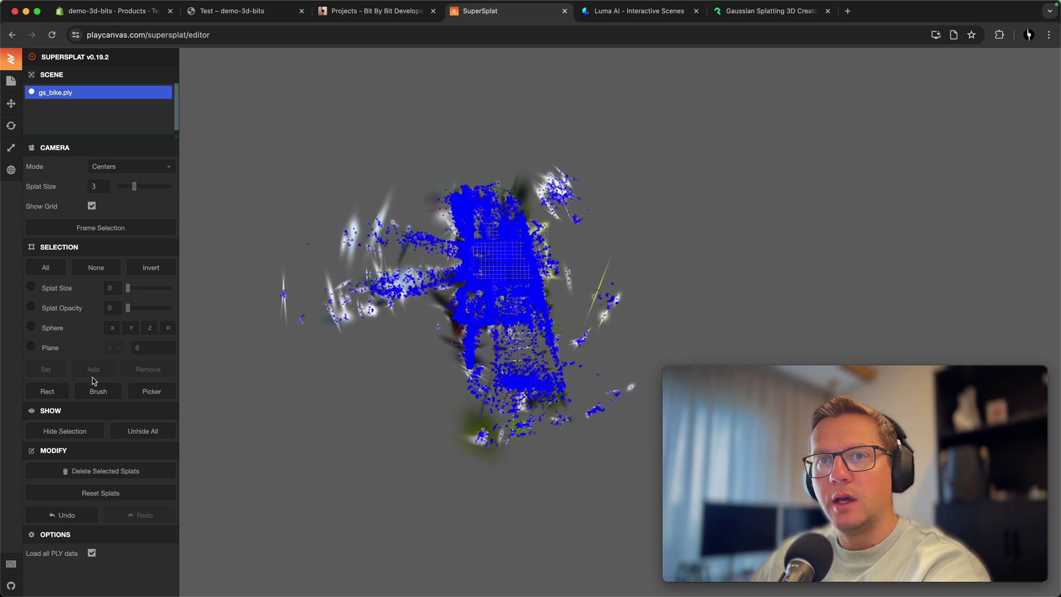
{"action": "left_click", "coordinate": [47, 391]}
{"action": "left_click_drag", "start_coordinate": [629, 489], "coordinate": [448, 350]}
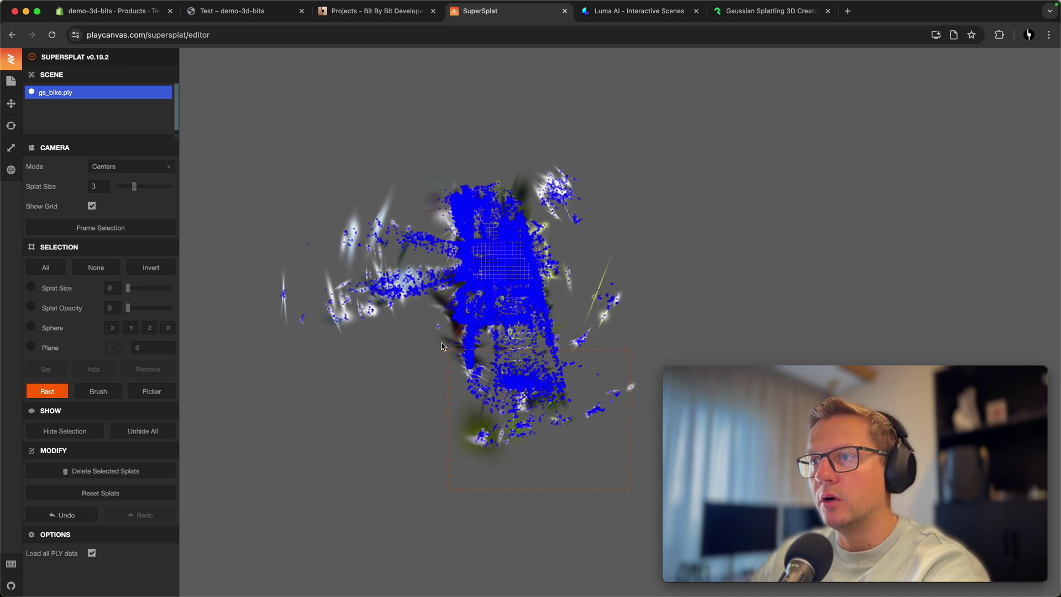
{"action": "left_click_drag", "start_coordinate": [386, 278], "coordinate": [379, 286]}
{"action": "key", "text": "Delete"}
{"action": "left_click_drag", "start_coordinate": [329, 165], "coordinate": [278, 160]}
{"action": "key", "text": "Delete"}
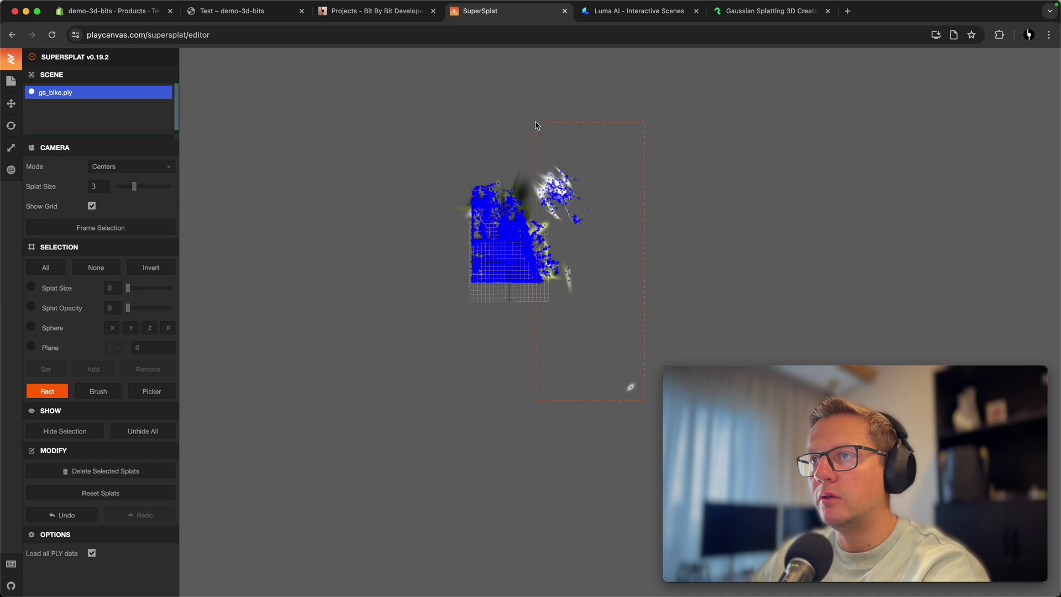
{"action": "left_click_drag", "start_coordinate": [525, 124], "coordinate": [525, 125]}
{"action": "key", "text": "Delete"}
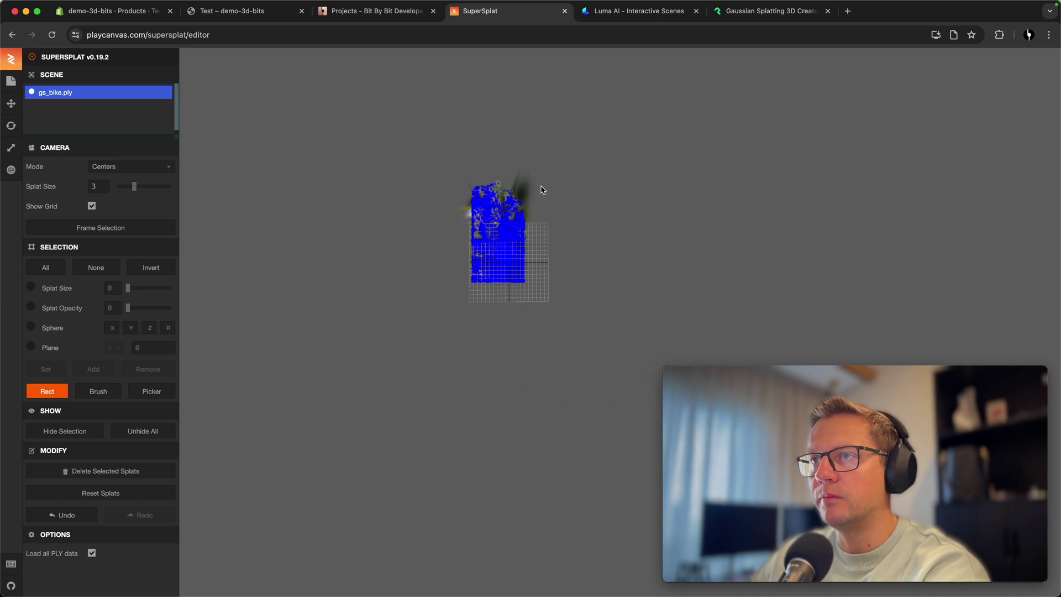
- In a closer top view, rectangle-select the upper part of the scan beyond the lawn around the bike and delete those splats
{"action": "scroll", "coordinate": [540, 194], "scroll_direction": "up", "scroll_amount": 3}
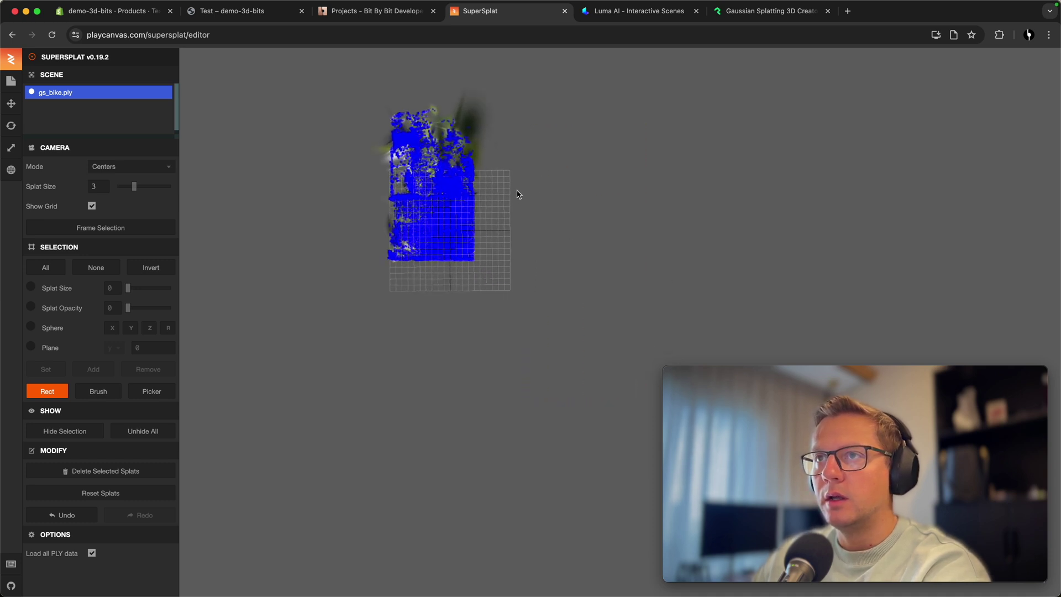
{"action": "scroll", "coordinate": [519, 202], "scroll_direction": "up", "scroll_amount": 5}
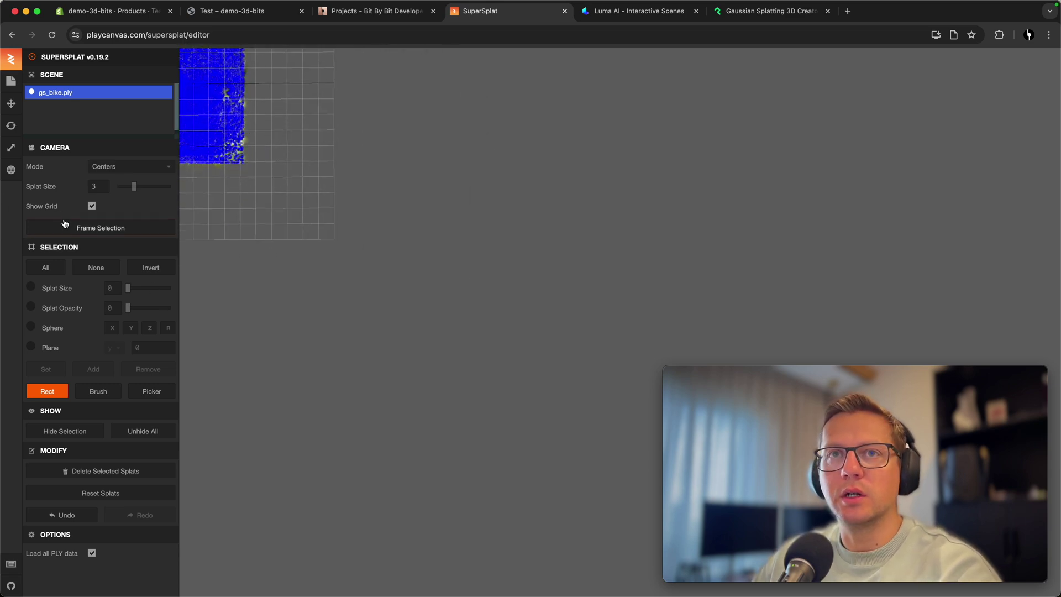
{"action": "left_click", "coordinate": [101, 228]}
{"action": "scroll", "coordinate": [613, 311], "scroll_direction": "up", "scroll_amount": 5}
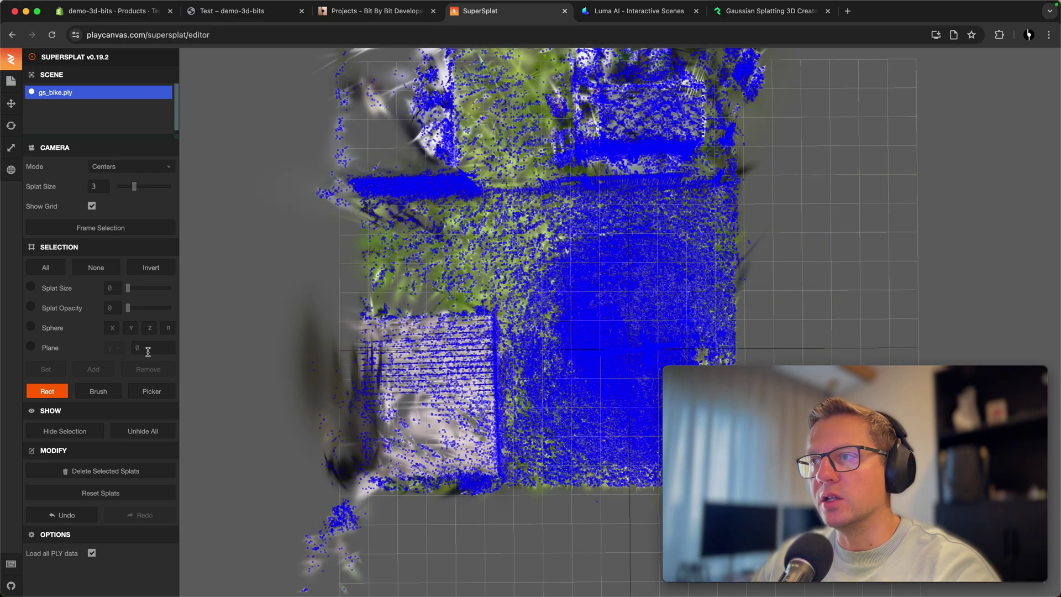
{"action": "left_click", "coordinate": [35, 397]}
{"action": "left_click_drag", "start_coordinate": [511, 515], "coordinate": [471, 501]}
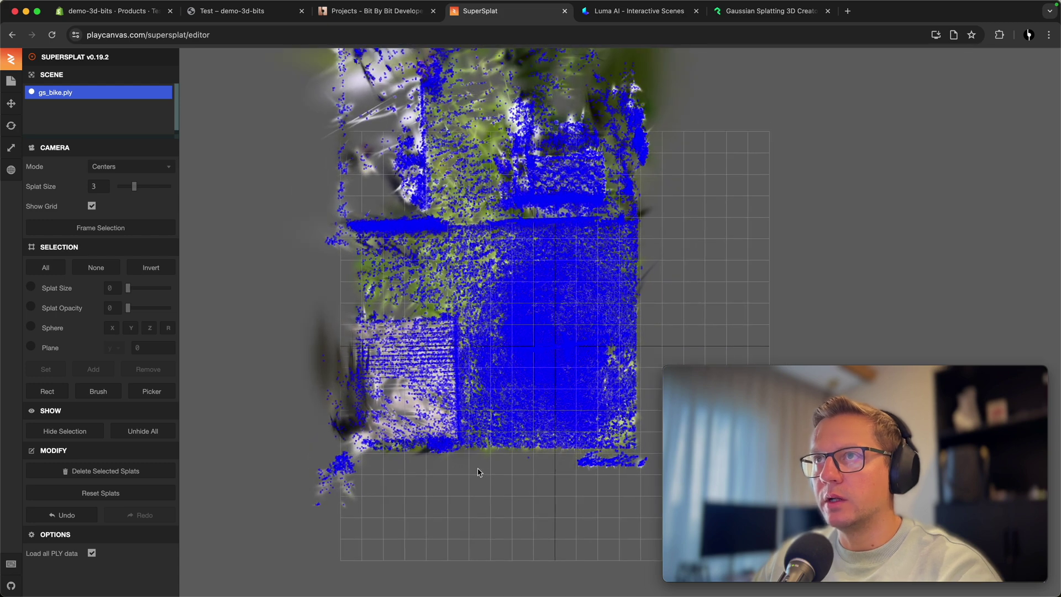
{"action": "left_click_drag", "start_coordinate": [457, 405], "coordinate": [666, 250]}
{"action": "left_click", "coordinate": [47, 391]}
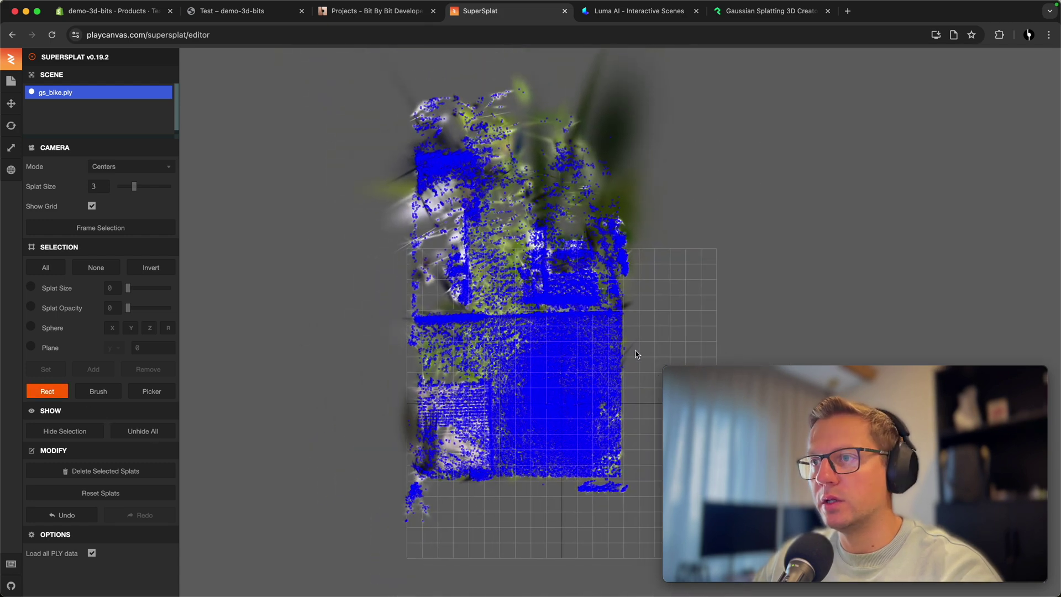
{"action": "left_click_drag", "start_coordinate": [284, 67], "coordinate": [661, 359]}
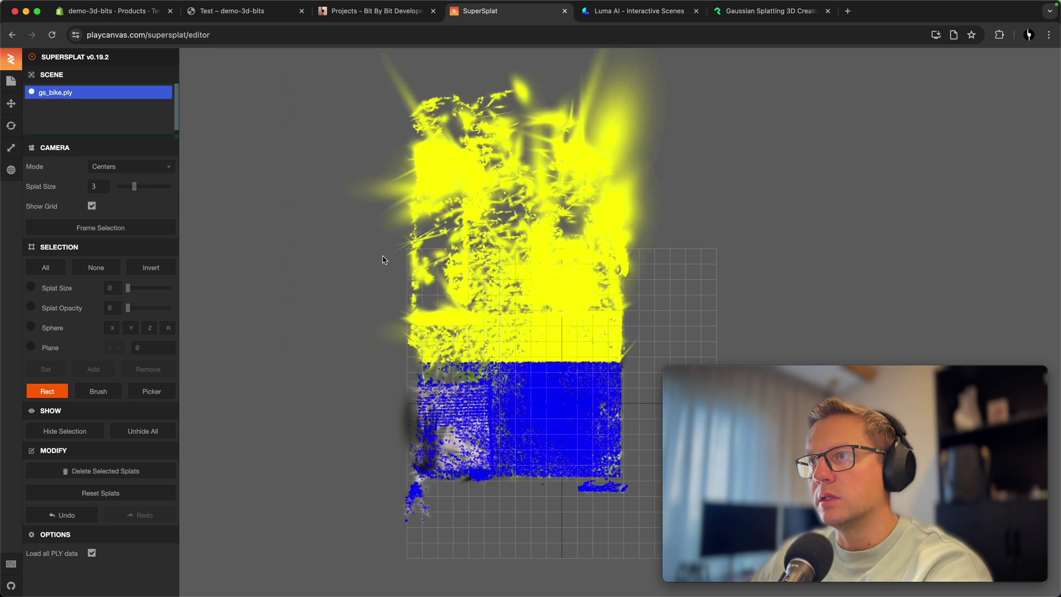
{"action": "key", "text": "Delete"}
- Delete the strip along the scan's lower edge and the striped light area beside the lawn with rectangle selections
{"action": "mouse_move", "coordinate": [663, 524]}
{"action": "left_mouse_down"}
{"action": "mouse_move", "coordinate": [609, 523]}
{"action": "mouse_move", "coordinate": [710, 522]}
{"action": "mouse_move", "coordinate": [643, 521]}
{"action": "left_mouse_up"}
{"action": "left_click", "coordinate": [539, 542]}
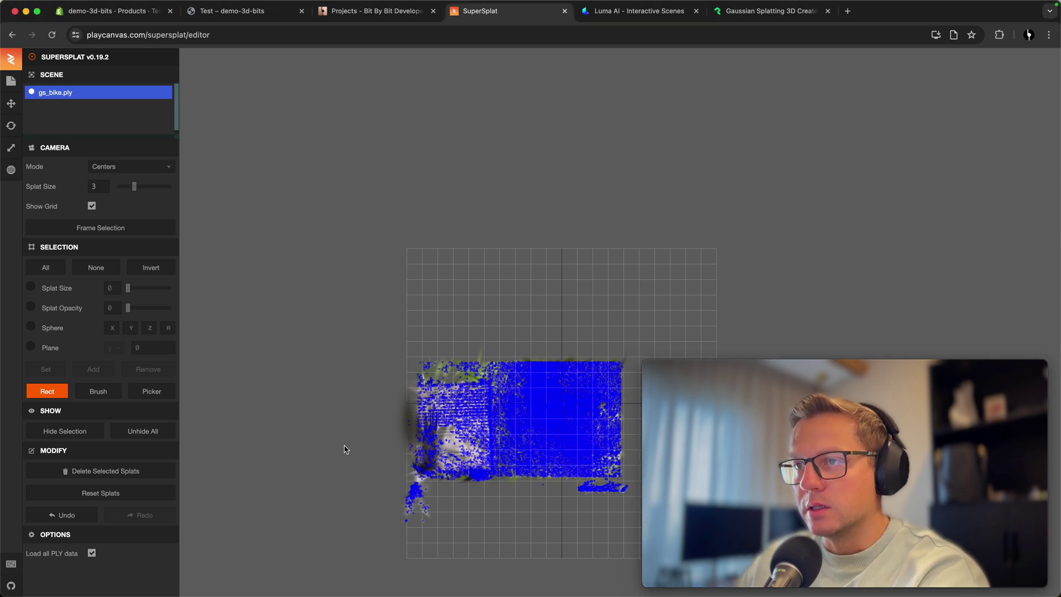
{"action": "left_click_drag", "start_coordinate": [627, 583], "coordinate": [626, 583]}
{"action": "key", "text": "Delete"}
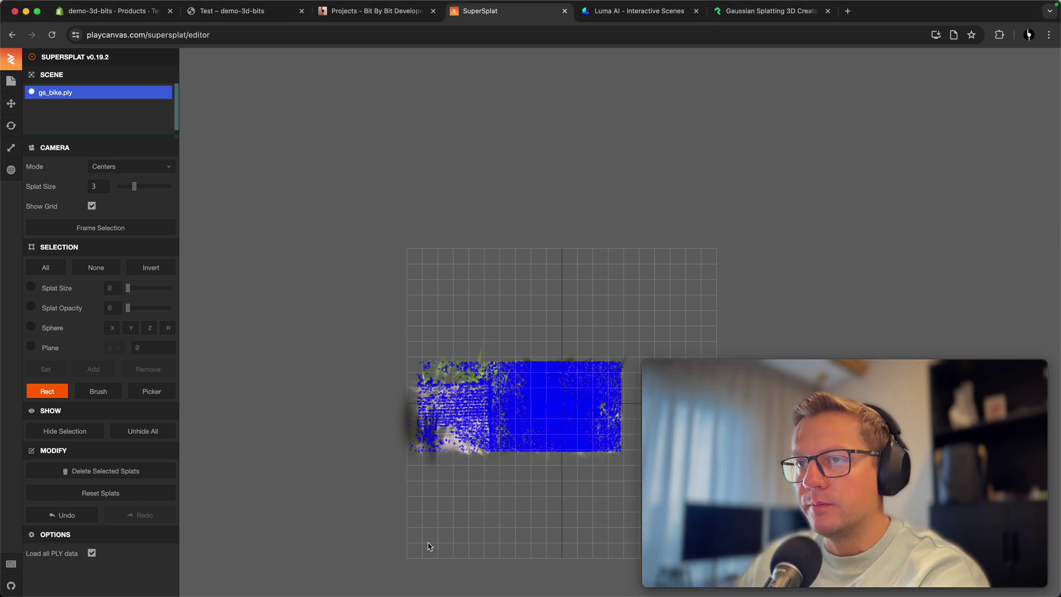
{"action": "left_click_drag", "start_coordinate": [391, 318], "coordinate": [372, 315]}
{"action": "key", "text": "Delete"}
- Set the camera splat size to 0 and view the bike on its trimmed lawn from an angle
{"action": "scroll", "coordinate": [489, 402], "scroll_direction": "up", "scroll_amount": 5}
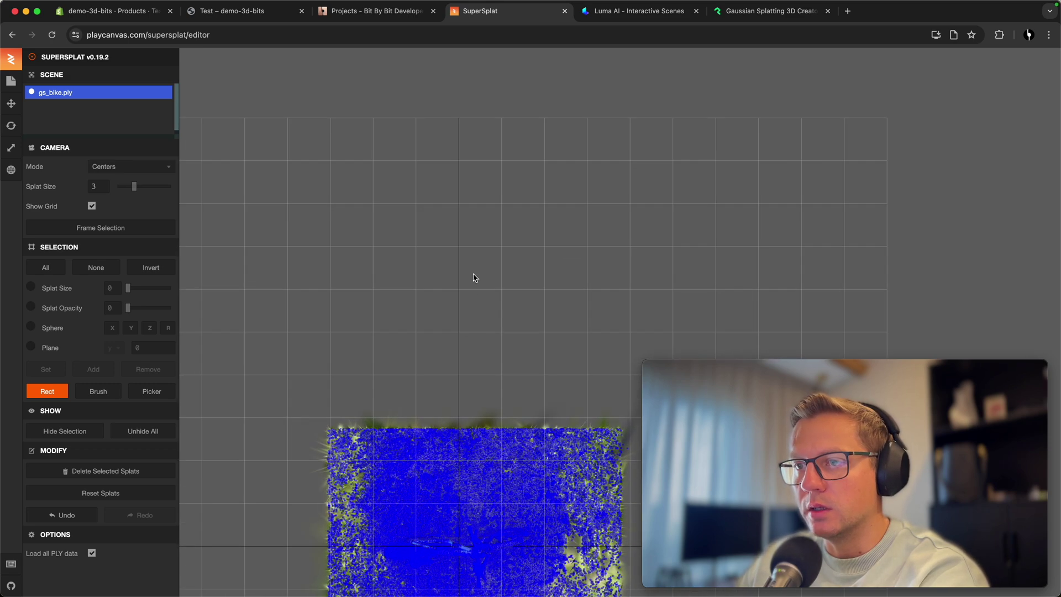
{"action": "left_click", "coordinate": [58, 394]}
{"action": "left_click_drag", "start_coordinate": [237, 407], "coordinate": [457, 227]}
{"action": "scroll", "coordinate": [457, 227], "scroll_direction": "up", "scroll_amount": 3}
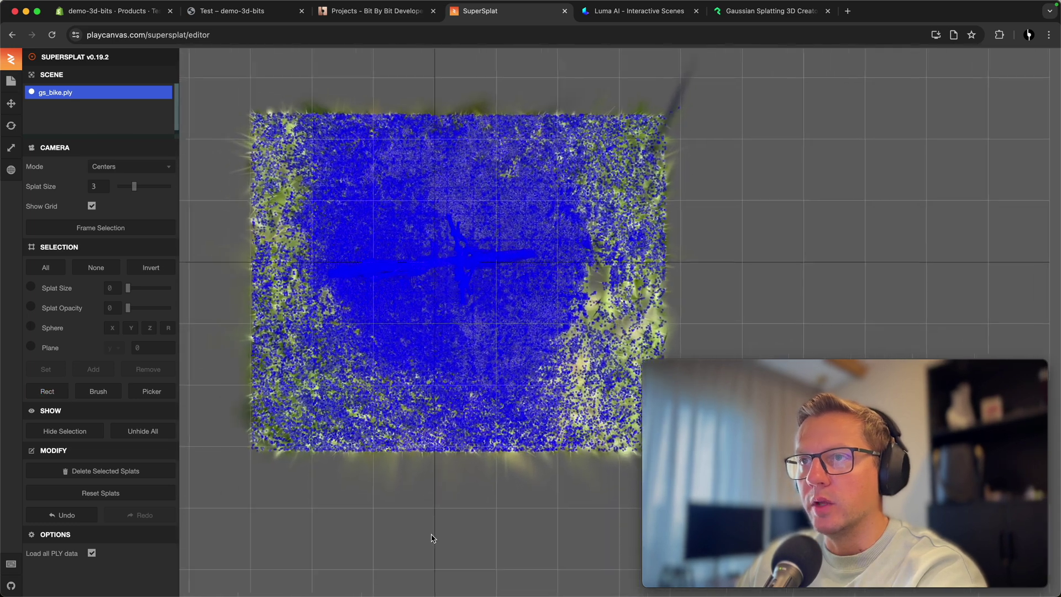
{"action": "left_click_drag", "start_coordinate": [433, 537], "coordinate": [494, 541]}
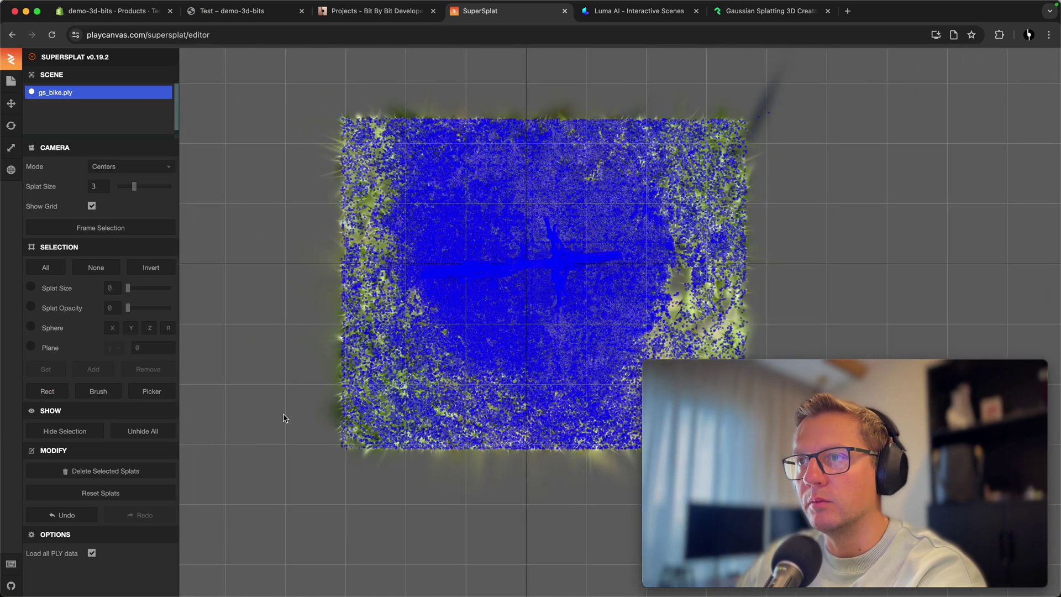
{"action": "left_click", "coordinate": [126, 186]}
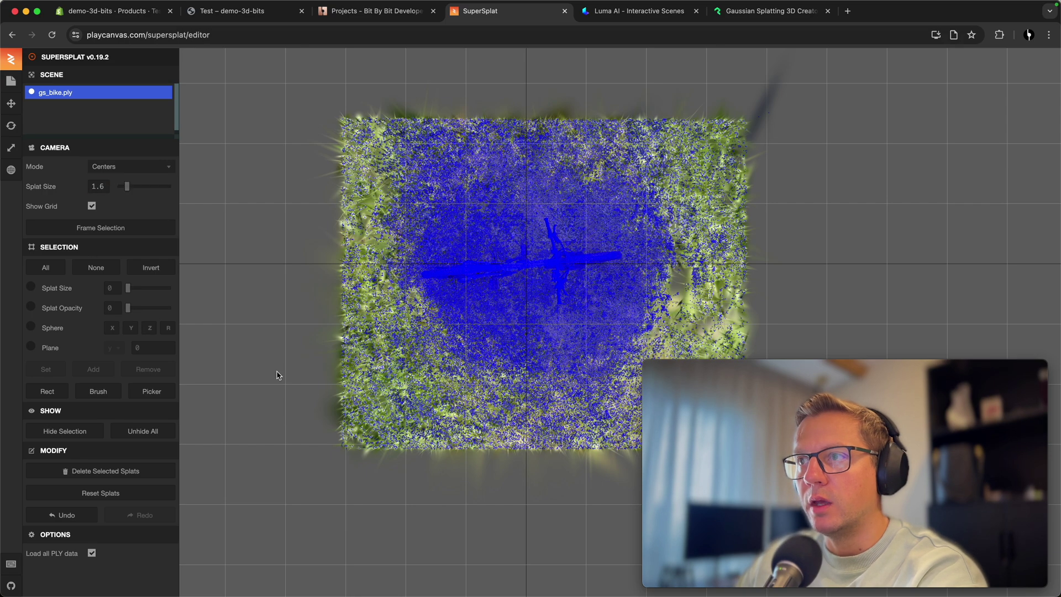
{"action": "left_click_drag", "start_coordinate": [402, 499], "coordinate": [221, 276]}
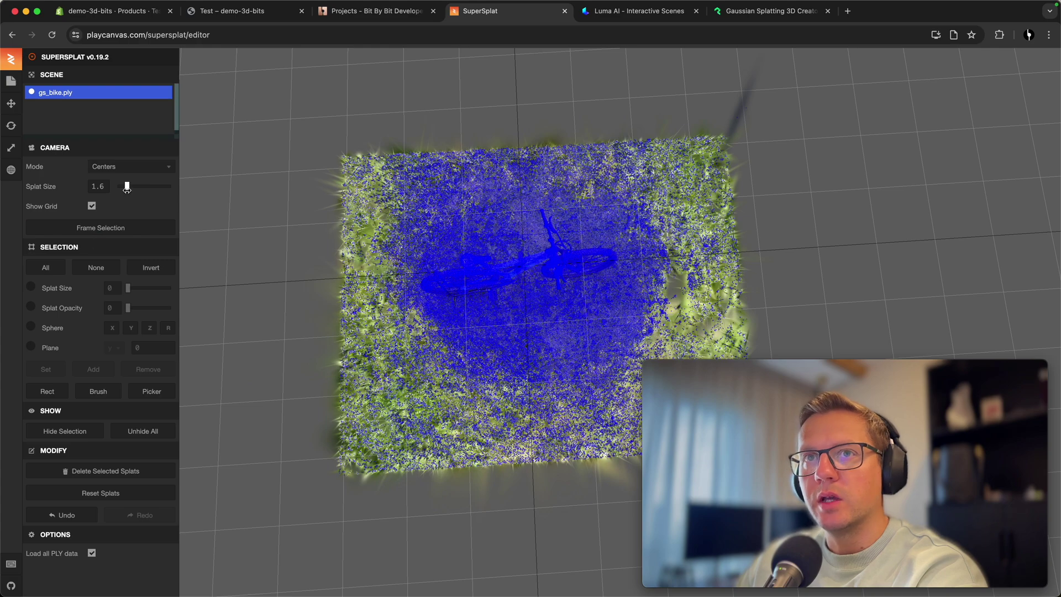
{"action": "left_click_drag", "start_coordinate": [127, 187], "coordinate": [117, 187]}
{"action": "scroll", "coordinate": [393, 337], "scroll_direction": "up", "scroll_amount": 5}
{"action": "scroll", "coordinate": [386, 354], "scroll_direction": "down", "scroll_amount": 3}
{"action": "left_click_drag", "start_coordinate": [384, 364], "coordinate": [442, 341]}
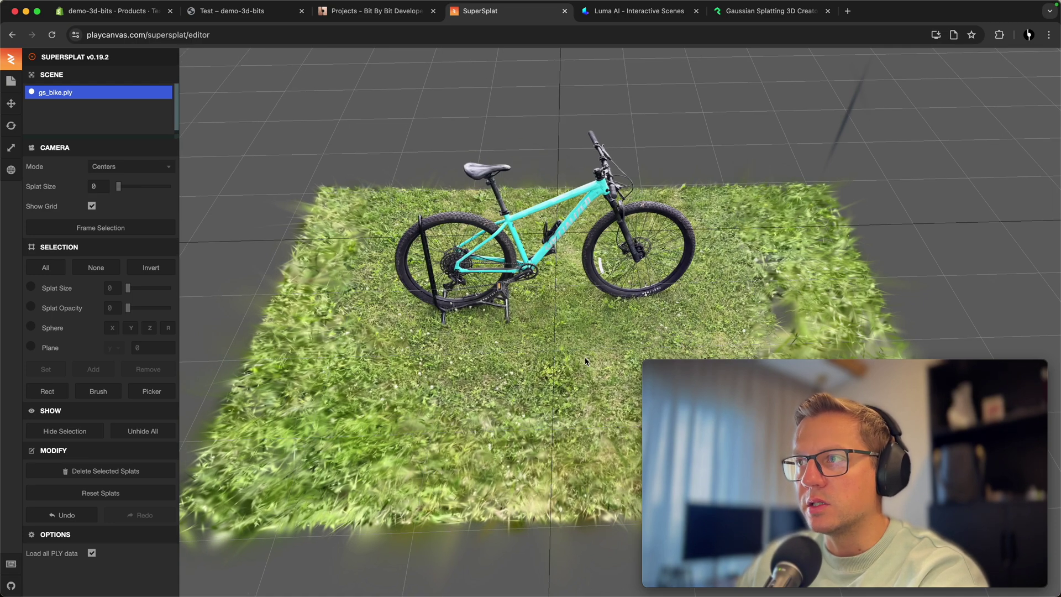
- From a straight top view, rectangle-select and delete the surplus lawn along both long sides of the bike
{"action": "left_click_drag", "start_coordinate": [521, 362], "coordinate": [519, 497]}
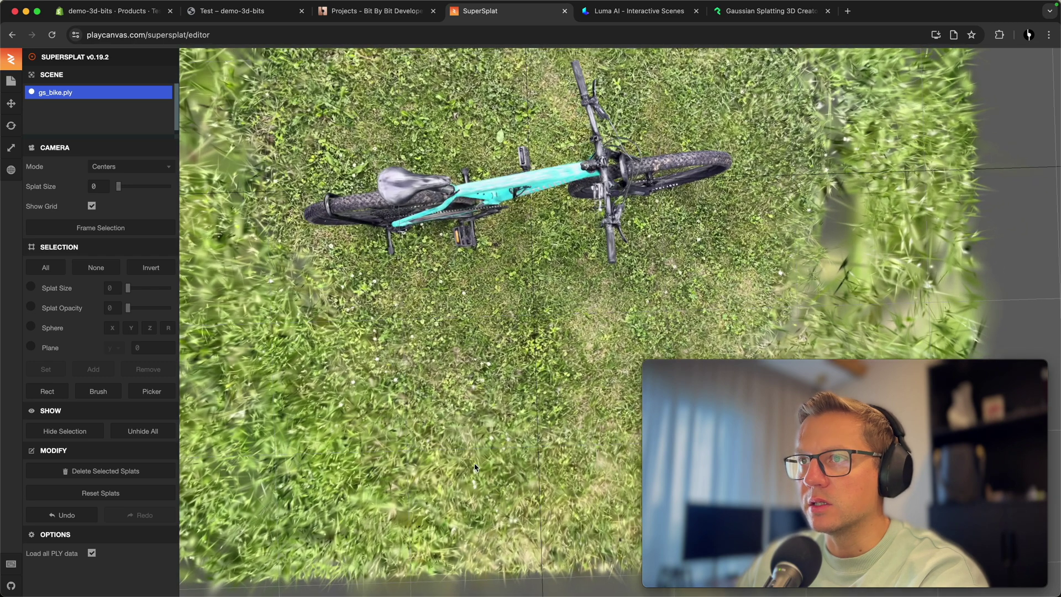
{"action": "scroll", "coordinate": [497, 476], "scroll_direction": "down", "scroll_amount": 5}
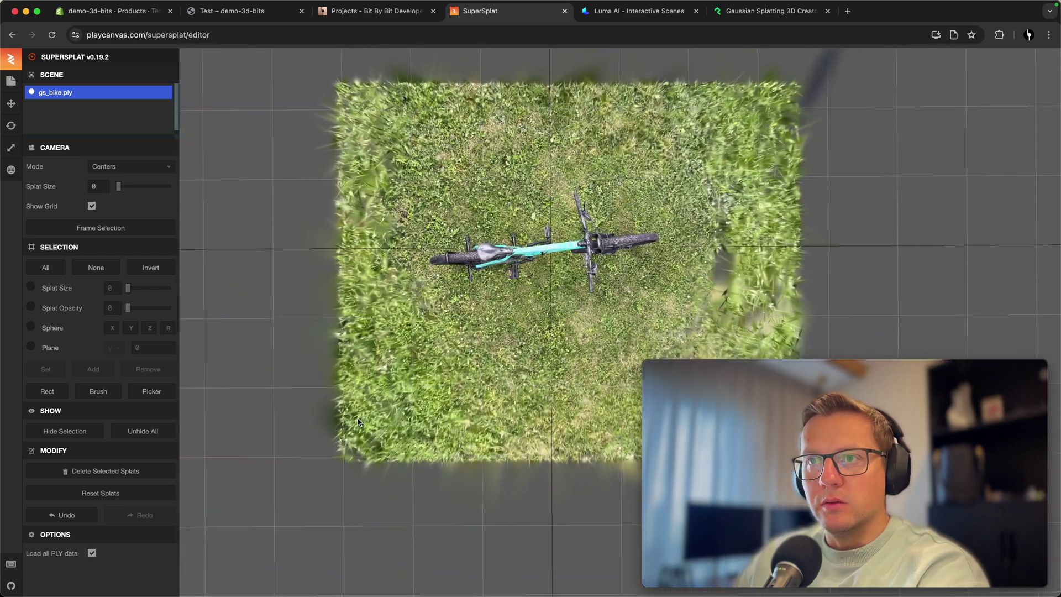
{"action": "left_click_drag", "start_coordinate": [353, 414], "coordinate": [327, 427]}
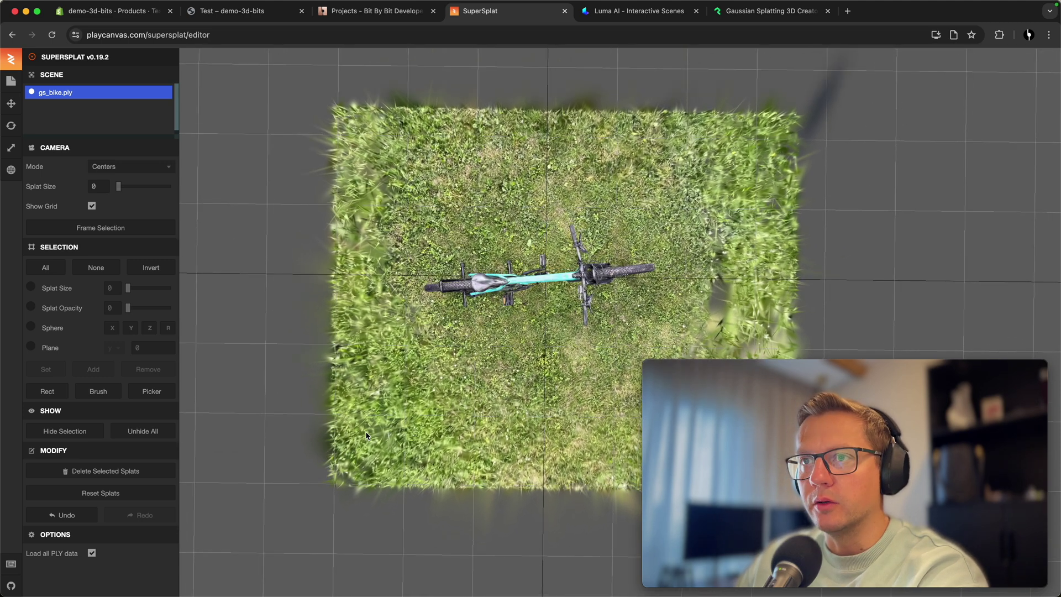
{"action": "left_click", "coordinate": [53, 393]}
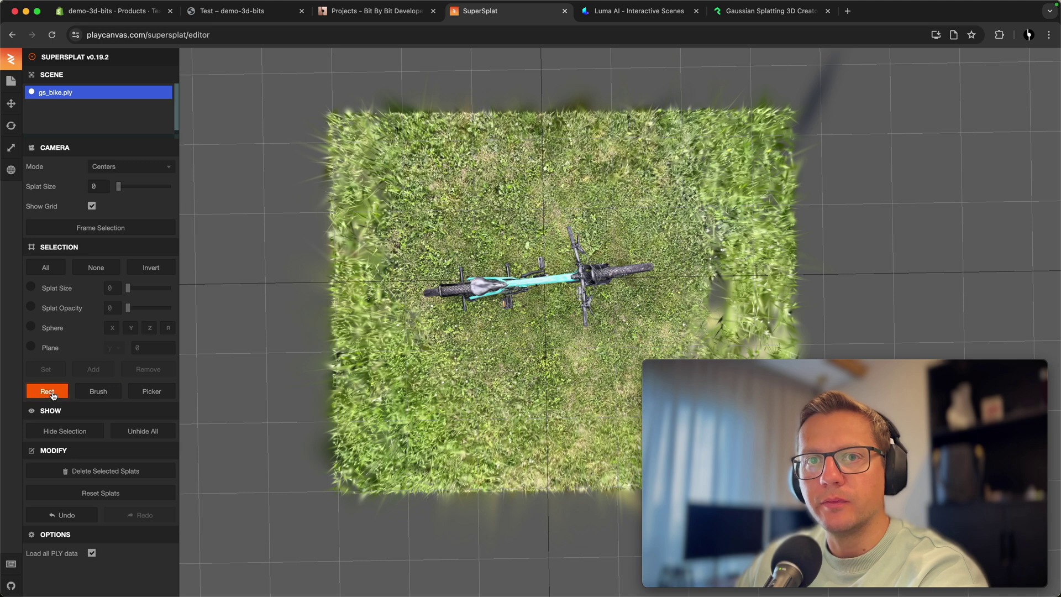
{"action": "left_click_drag", "start_coordinate": [307, 339], "coordinate": [420, 399]}
{"action": "left_click_drag", "start_coordinate": [890, 571], "coordinate": [889, 571]}
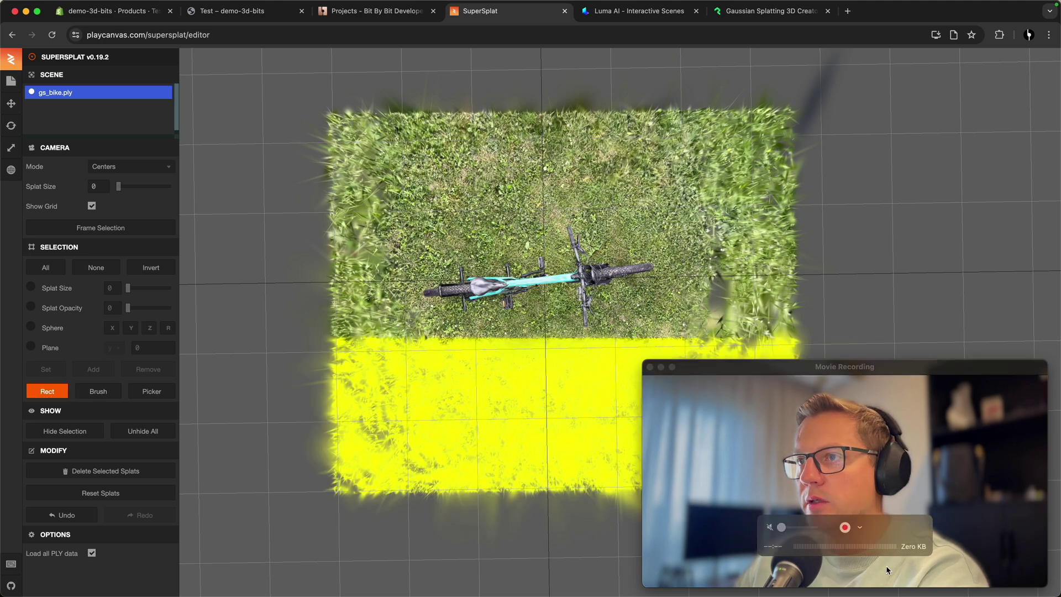
{"action": "key", "text": "Delete"}
{"action": "left_click_drag", "start_coordinate": [881, 220], "coordinate": [882, 221]}
{"action": "key", "text": "Delete"}
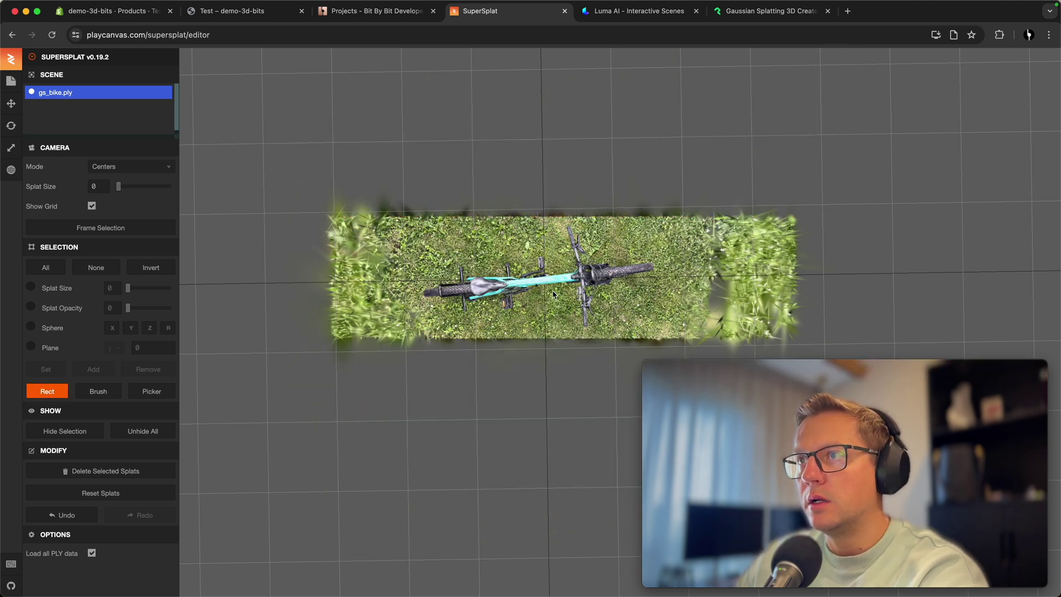
- Rectangle-select and delete the lawn behind the rear wheel and the lawn ahead of the front wheel
{"action": "left_click_drag", "start_coordinate": [301, 178], "coordinate": [303, 177]}
{"action": "left_click", "coordinate": [292, 180]}
{"action": "left_click_drag", "start_coordinate": [417, 409], "coordinate": [415, 411]}
{"action": "key", "text": "Delete"}
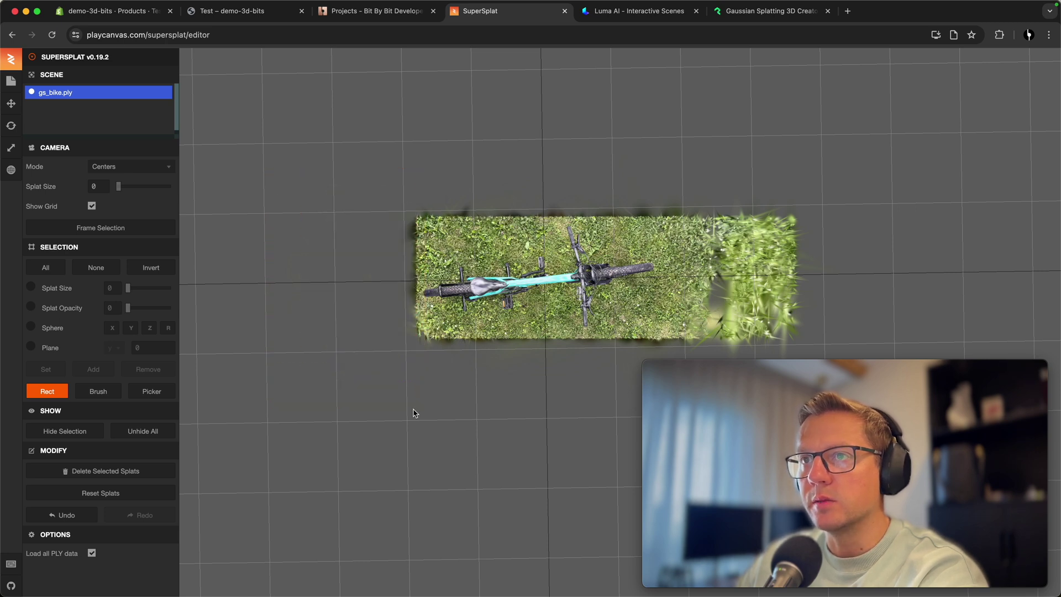
{"action": "left_click_drag", "start_coordinate": [670, 381], "coordinate": [671, 381]}
{"action": "key", "text": "Delete"}
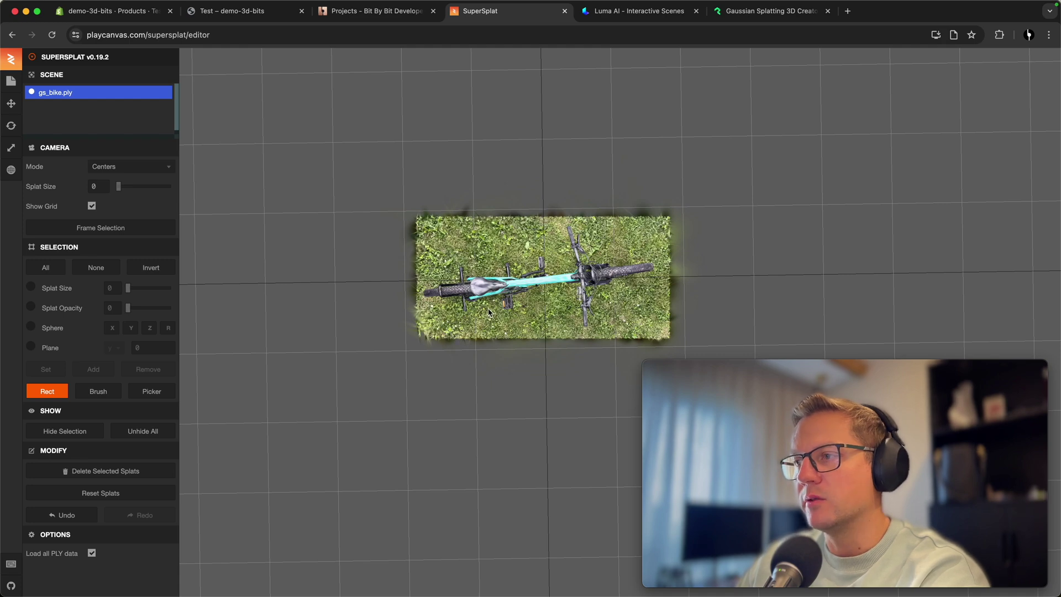
- Set the camera mode to Rings with splat size 3.2 and view the bike level from the side
{"action": "scroll", "coordinate": [445, 343], "scroll_direction": "up", "scroll_amount": 5}
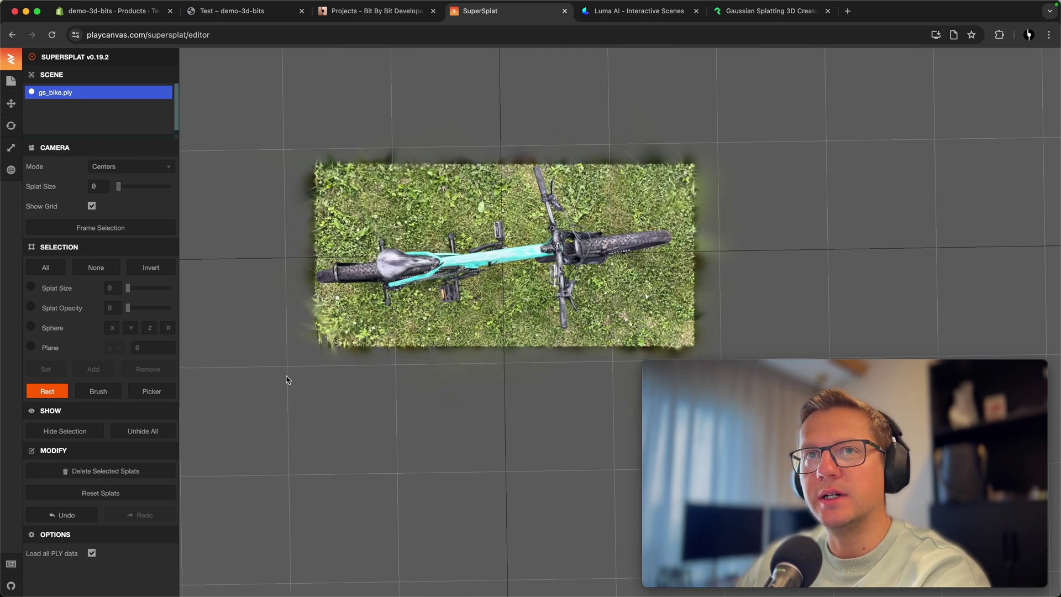
{"action": "left_click", "coordinate": [132, 166]}
{"action": "left_click", "coordinate": [113, 178]}
{"action": "left_click_drag", "start_coordinate": [118, 186], "coordinate": [134, 186]}
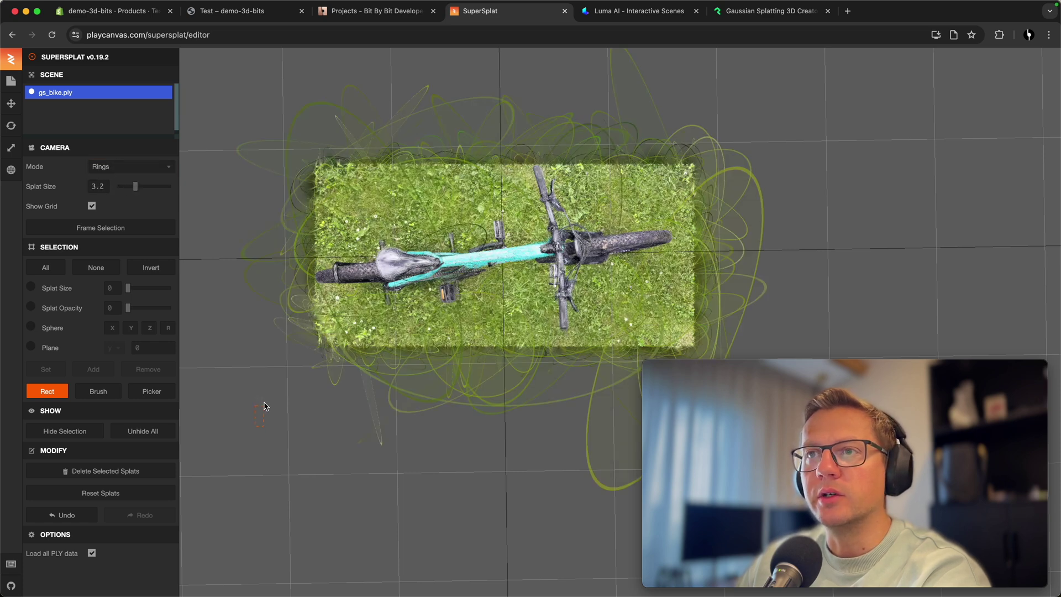
{"action": "left_click", "coordinate": [47, 392]}
{"action": "left_click_drag", "start_coordinate": [444, 544], "coordinate": [423, 376]}
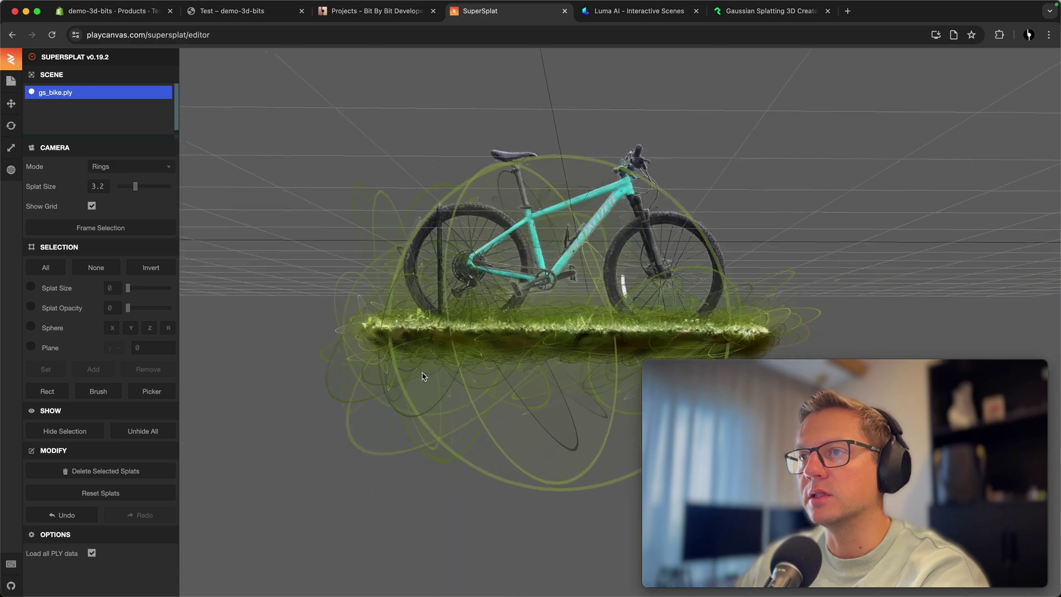
- Rectangle-select and delete the oversized stray splats whose rings extend below the lawn and around the bike frame
{"action": "scroll", "coordinate": [417, 380], "scroll_direction": "down", "scroll_amount": 5}
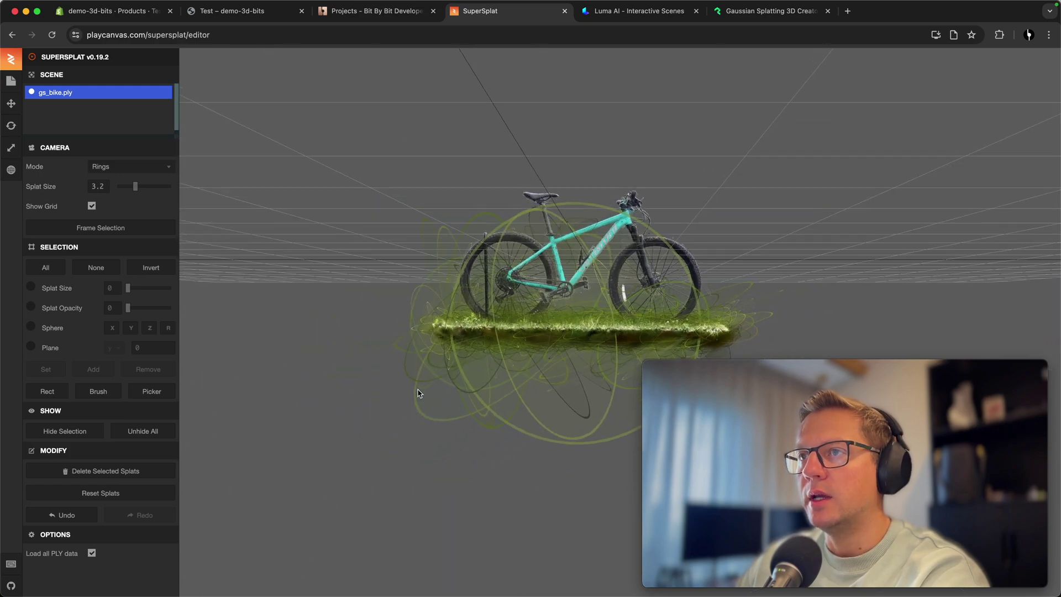
{"action": "left_click", "coordinate": [49, 392]}
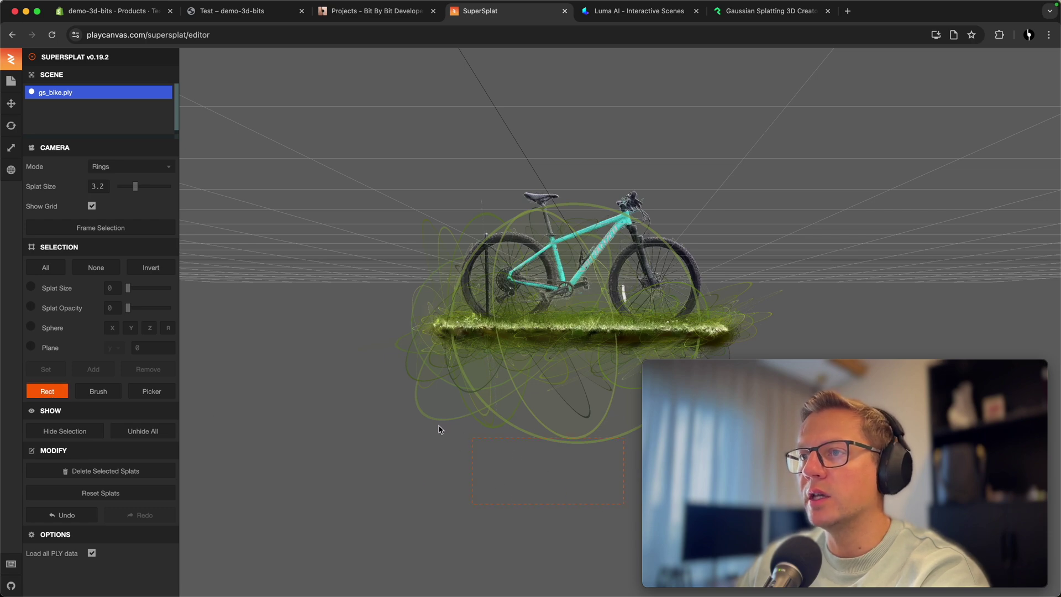
{"action": "left_click_drag", "start_coordinate": [381, 384], "coordinate": [385, 396]}
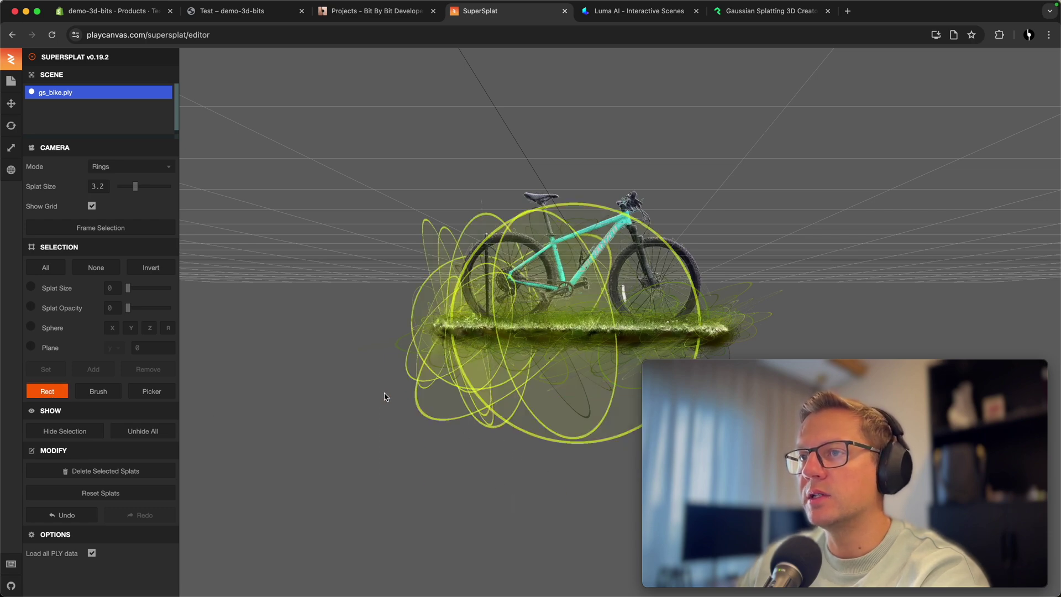
{"action": "left_click", "coordinate": [470, 231]}
{"action": "left_click_drag", "start_coordinate": [604, 447], "coordinate": [474, 390]}
{"action": "left_click", "coordinate": [602, 396]}
{"action": "left_click_drag", "start_coordinate": [597, 394], "coordinate": [530, 379]}
{"action": "left_click", "coordinate": [588, 390]}
{"action": "left_click", "coordinate": [529, 379]}
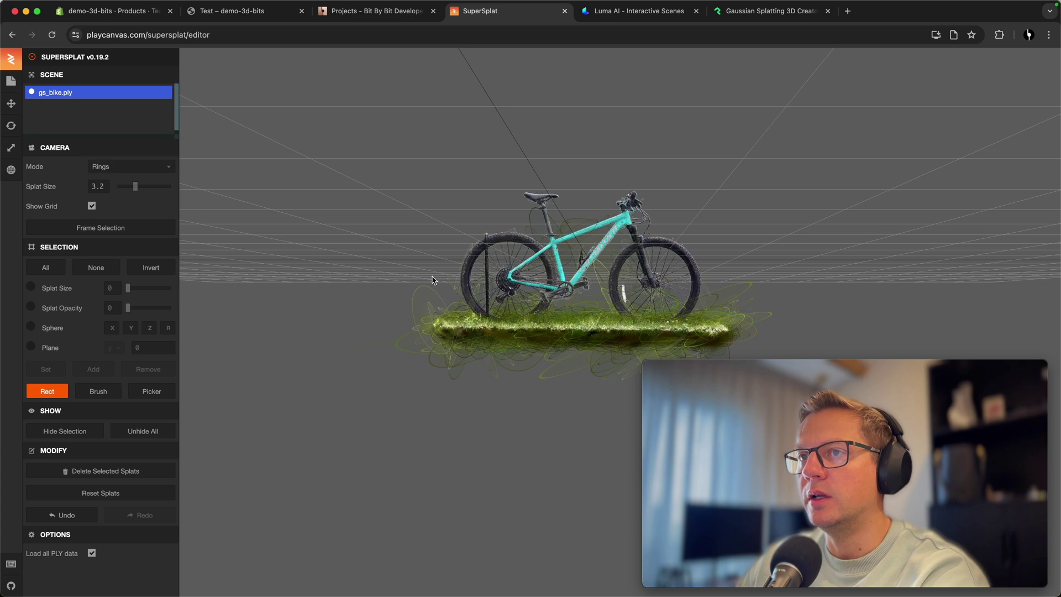
{"action": "scroll", "coordinate": [407, 296], "scroll_direction": "up", "scroll_amount": 5}
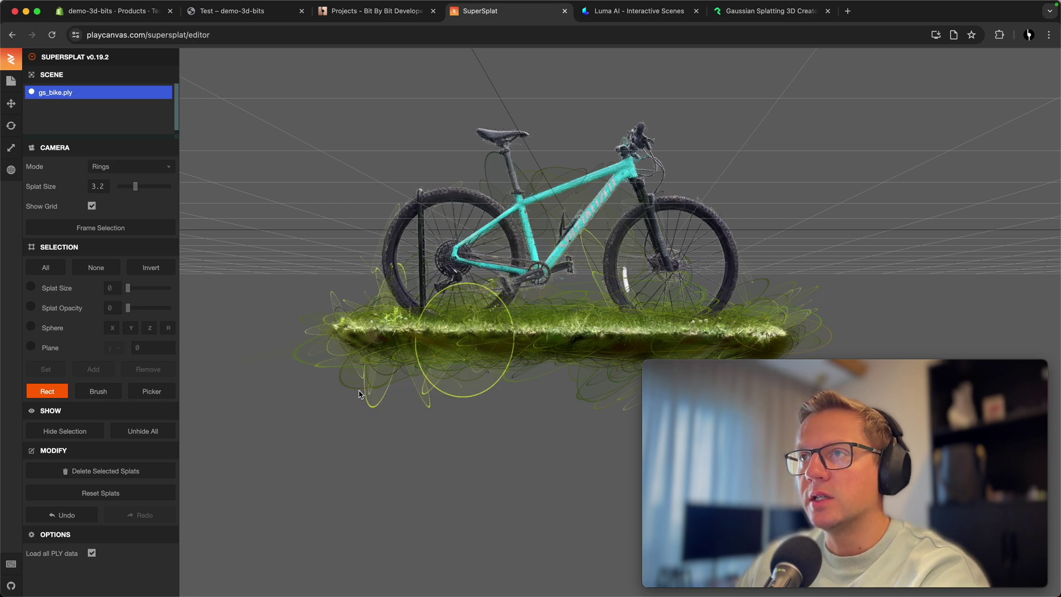
{"action": "left_click_drag", "start_coordinate": [530, 180], "coordinate": [530, 180]}
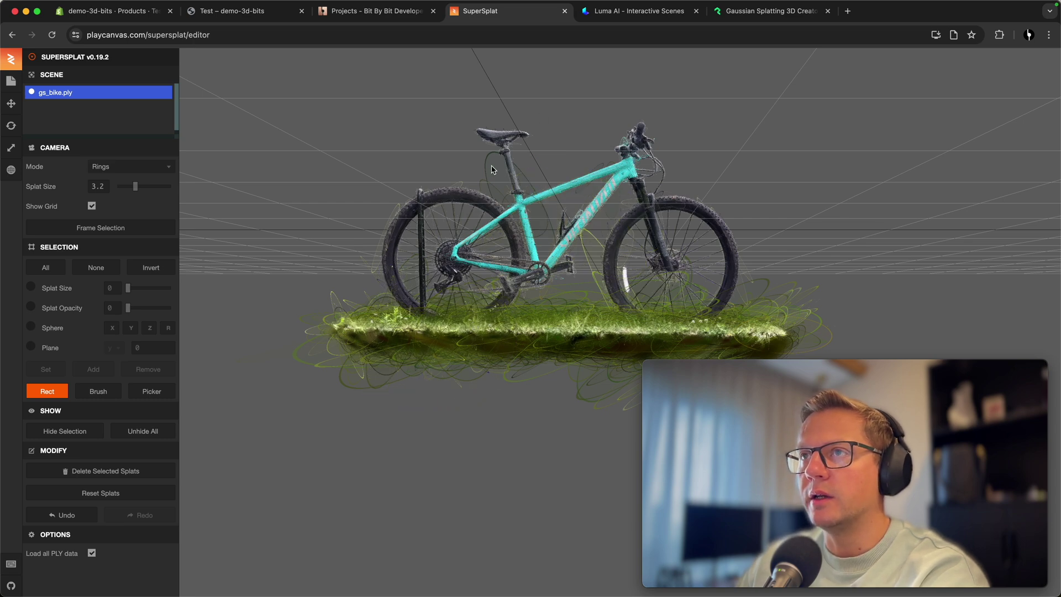
- Turn off rectangle selection, set the camera splat size to 0 and view the cleaned bike from an angle
{"action": "scroll", "coordinate": [458, 189], "scroll_direction": "down", "scroll_amount": 5}
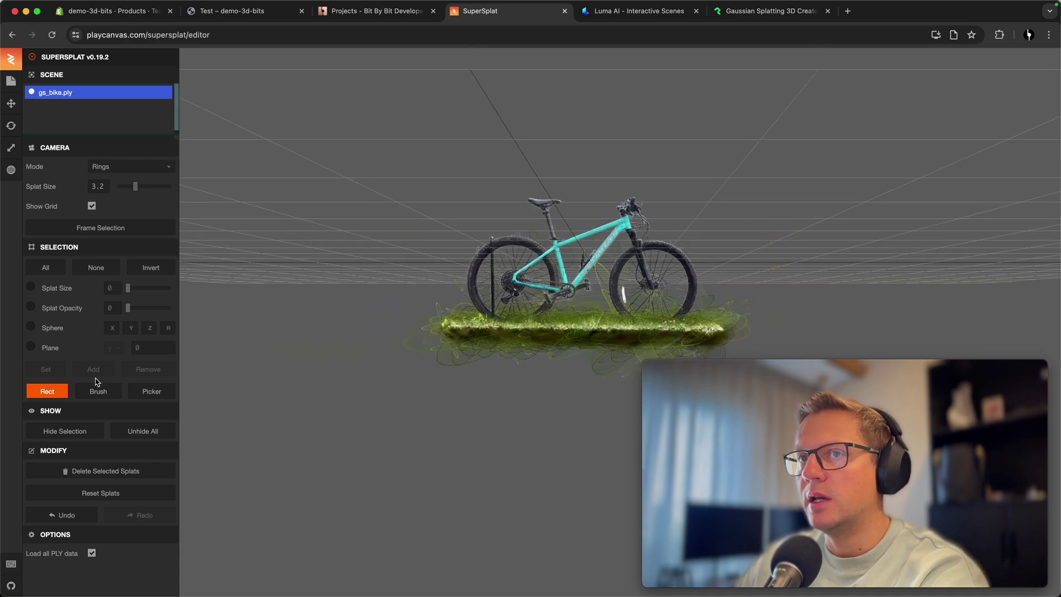
{"action": "left_click", "coordinate": [64, 391]}
{"action": "left_click_drag", "start_coordinate": [404, 189], "coordinate": [411, 237]}
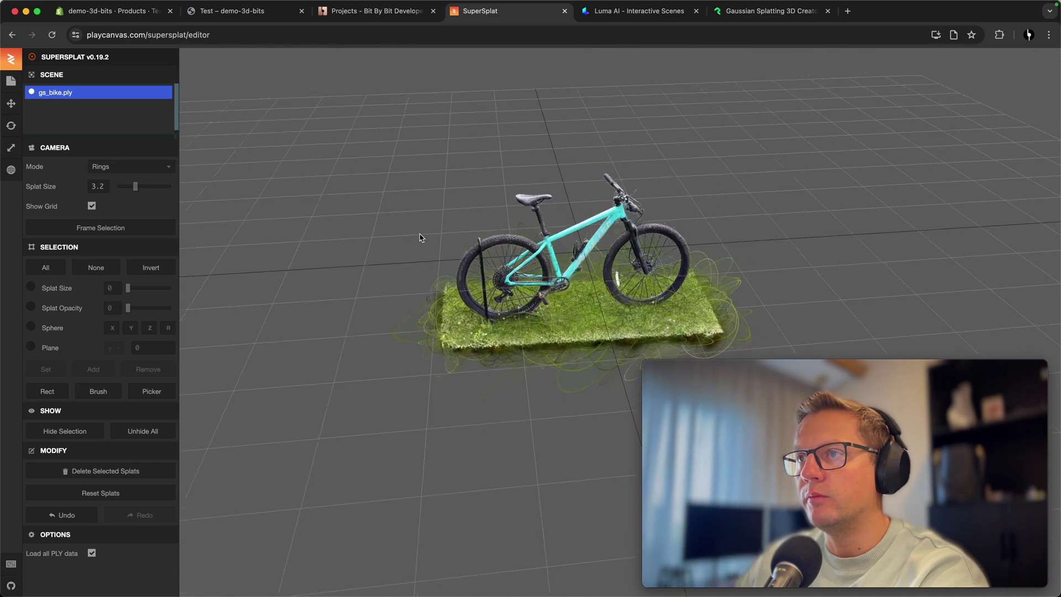
{"action": "left_click_drag", "start_coordinate": [136, 187], "coordinate": [117, 186]}
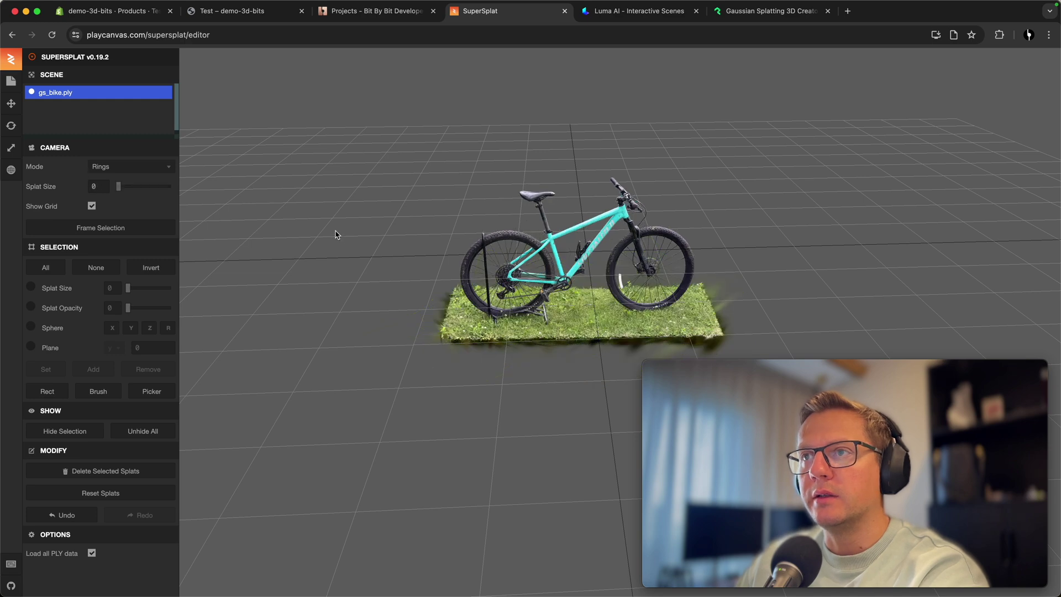
{"action": "scroll", "coordinate": [453, 326], "scroll_direction": "up", "scroll_amount": 3}
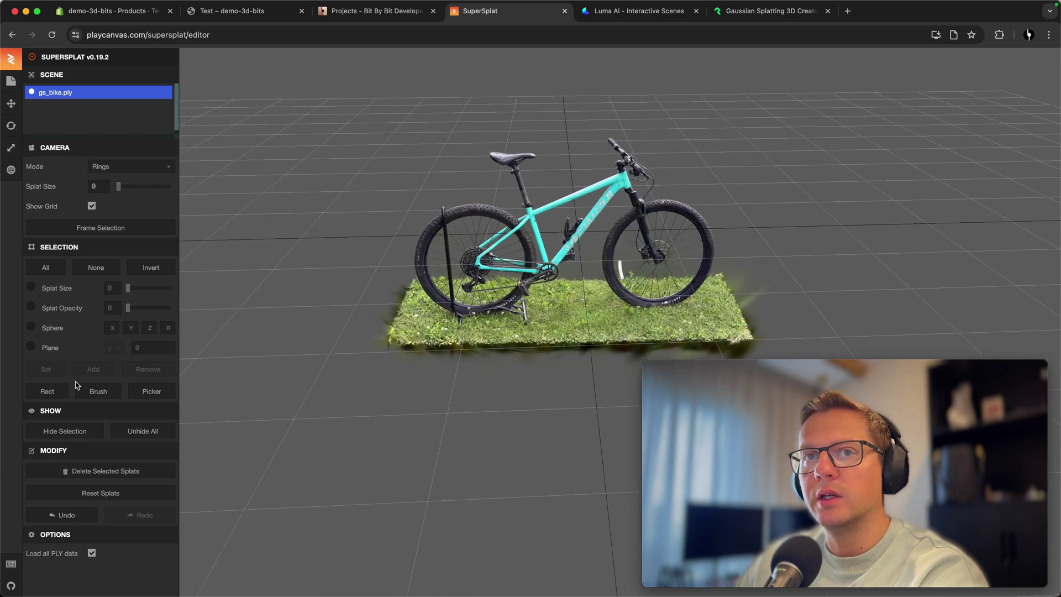
- Raise the bike splat along the vertical axis with the Move tool and view its position above the grid from several sides
{"action": "left_click", "coordinate": [11, 104]}
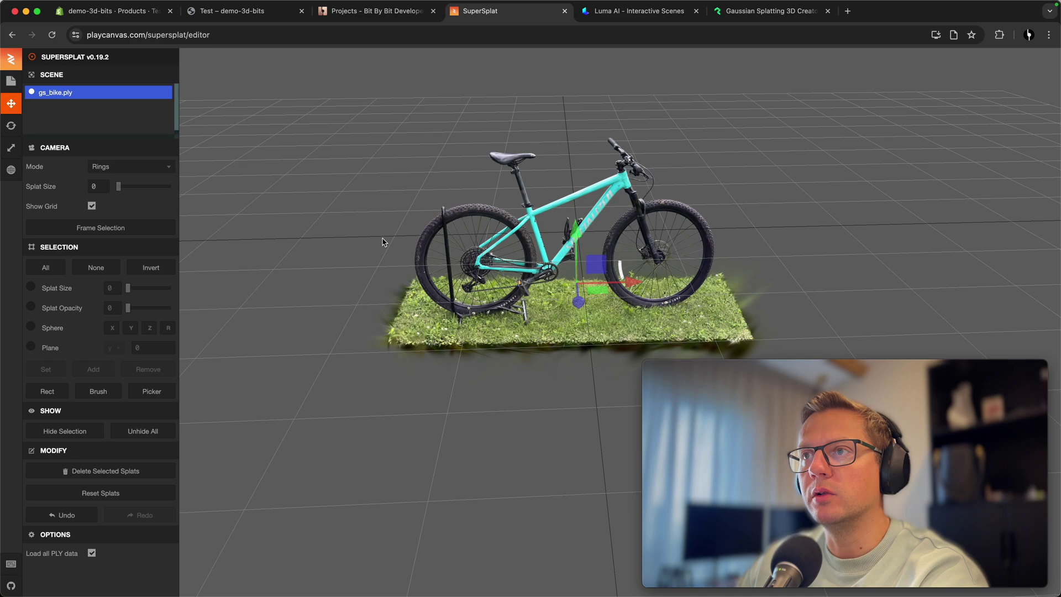
{"action": "left_click_drag", "start_coordinate": [441, 428], "coordinate": [435, 400]}
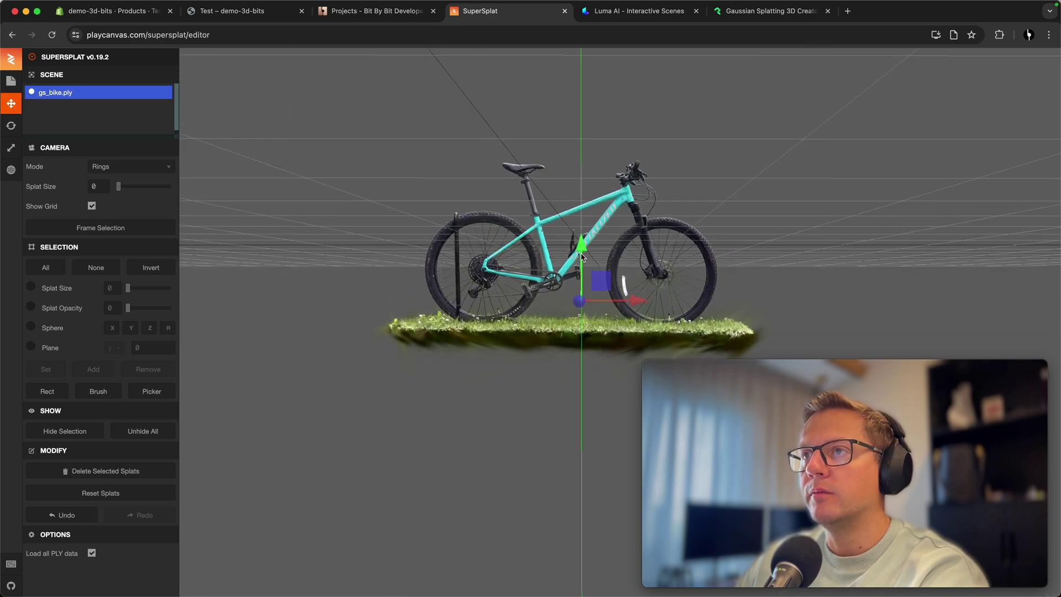
{"action": "left_click_drag", "start_coordinate": [589, 260], "coordinate": [590, 160]}
{"action": "left_click_drag", "start_coordinate": [495, 298], "coordinate": [386, 345]}
{"action": "left_click_drag", "start_coordinate": [464, 209], "coordinate": [596, 293]}
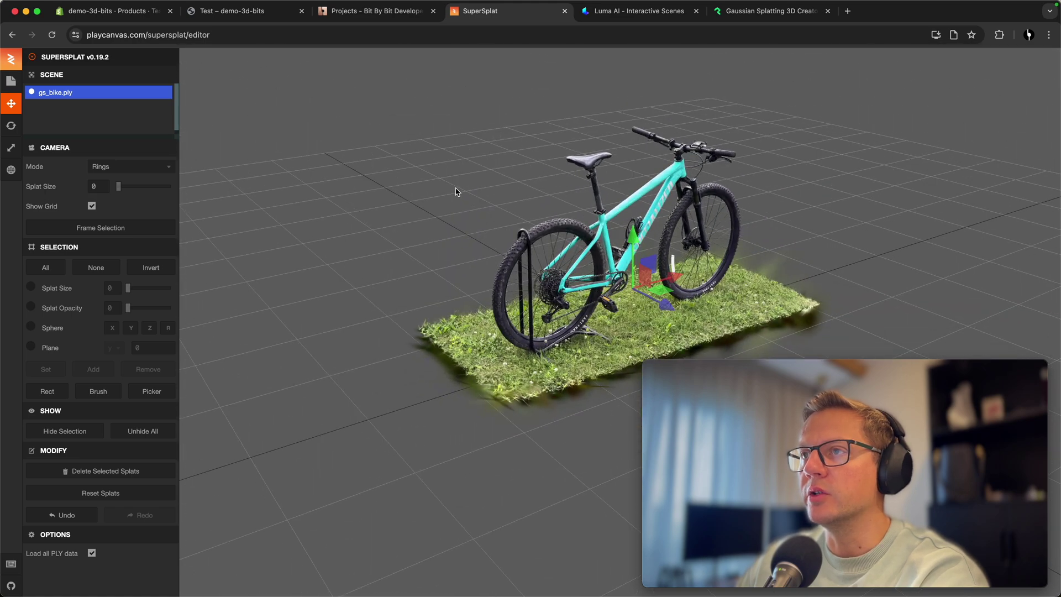
{"action": "scroll", "coordinate": [412, 197], "scroll_direction": "up", "scroll_amount": 5}
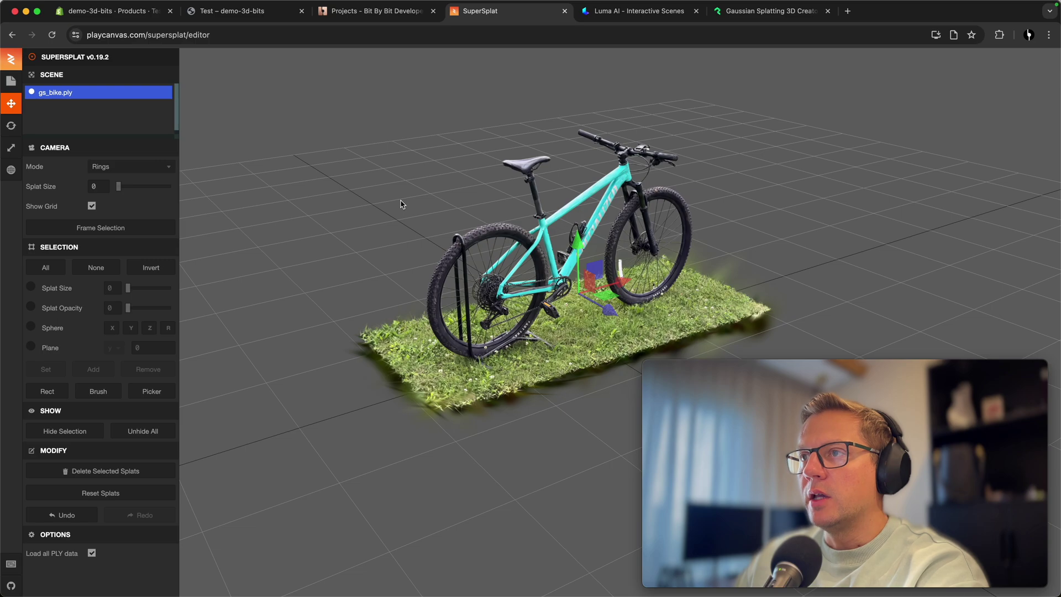
{"action": "scroll", "coordinate": [589, 214], "scroll_direction": "down", "scroll_amount": 3}
{"action": "left_click_drag", "start_coordinate": [589, 214], "coordinate": [587, 173]}
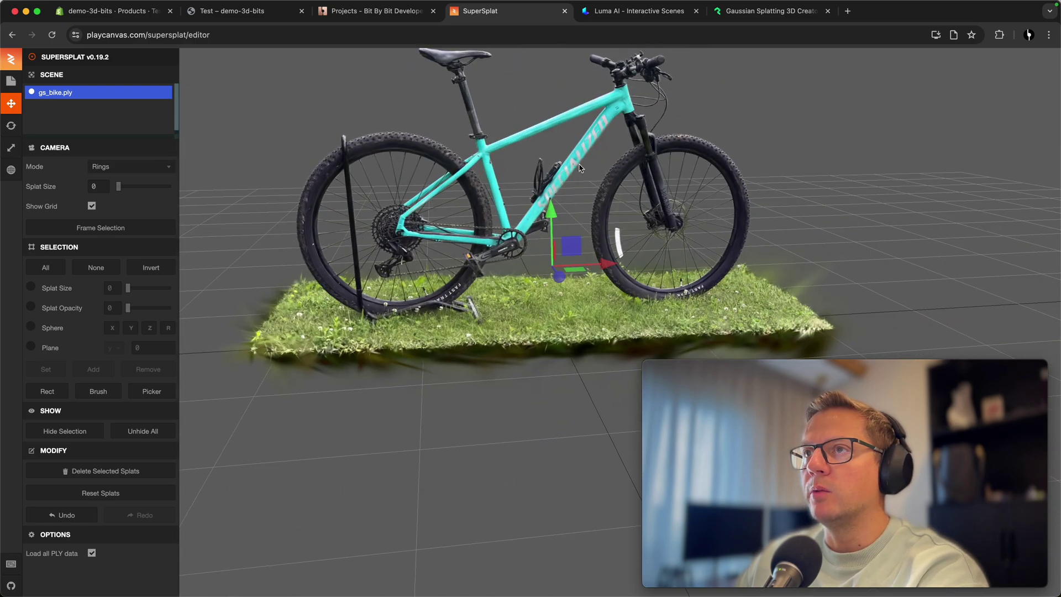
{"action": "left_click_drag", "start_coordinate": [510, 95], "coordinate": [724, 152]}
{"action": "left_click_drag", "start_coordinate": [473, 176], "coordinate": [357, 341]}
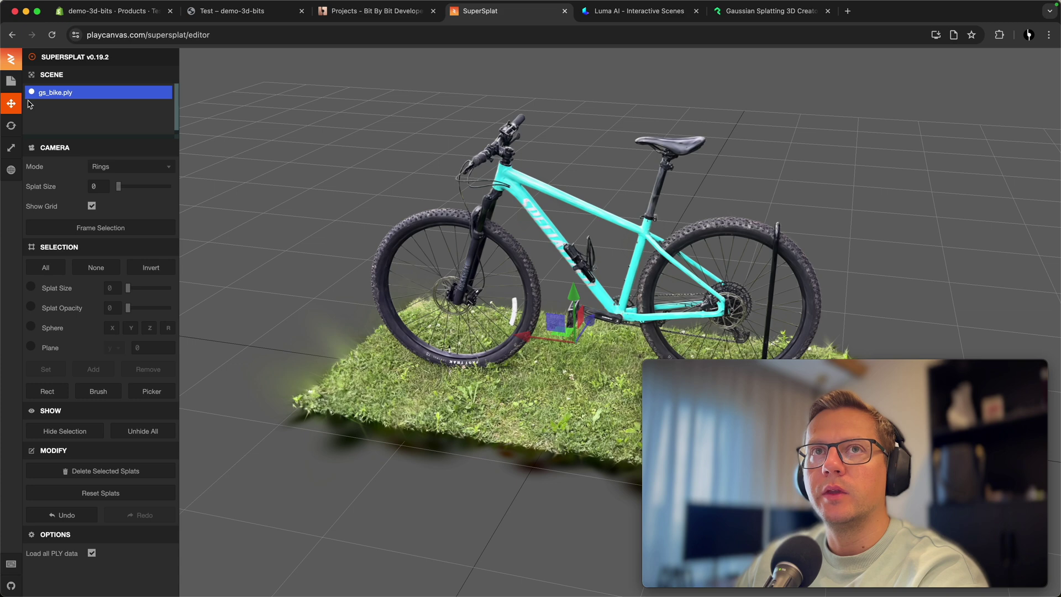
- Export the scene as a Splat file named gs_bike2.splat in the scans folder
{"action": "left_click", "coordinate": [11, 81]}
{"action": "mouse_move", "coordinate": [55, 180]}
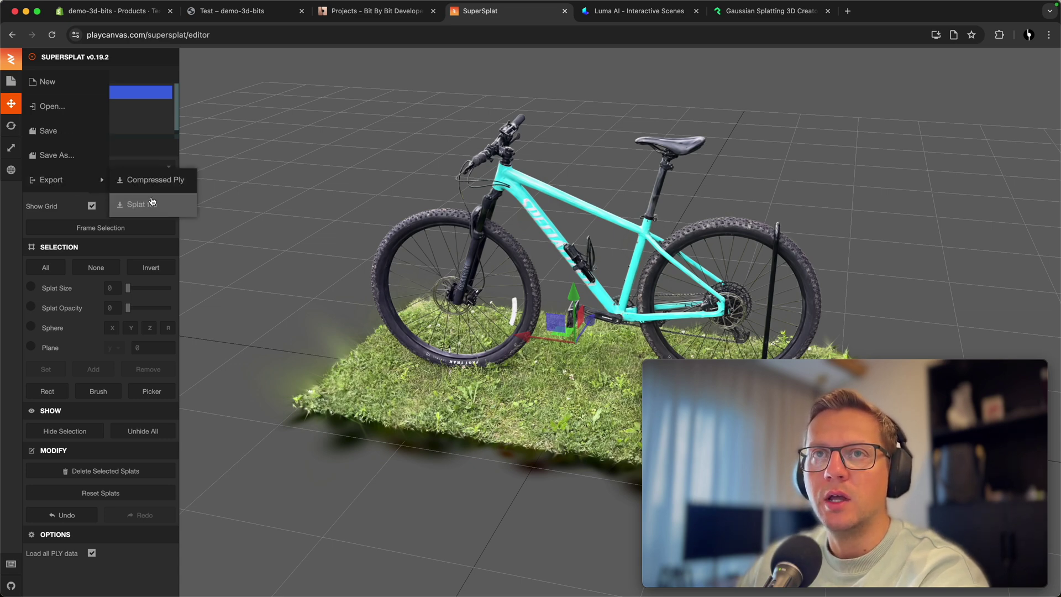
{"action": "left_click", "coordinate": [151, 205]}
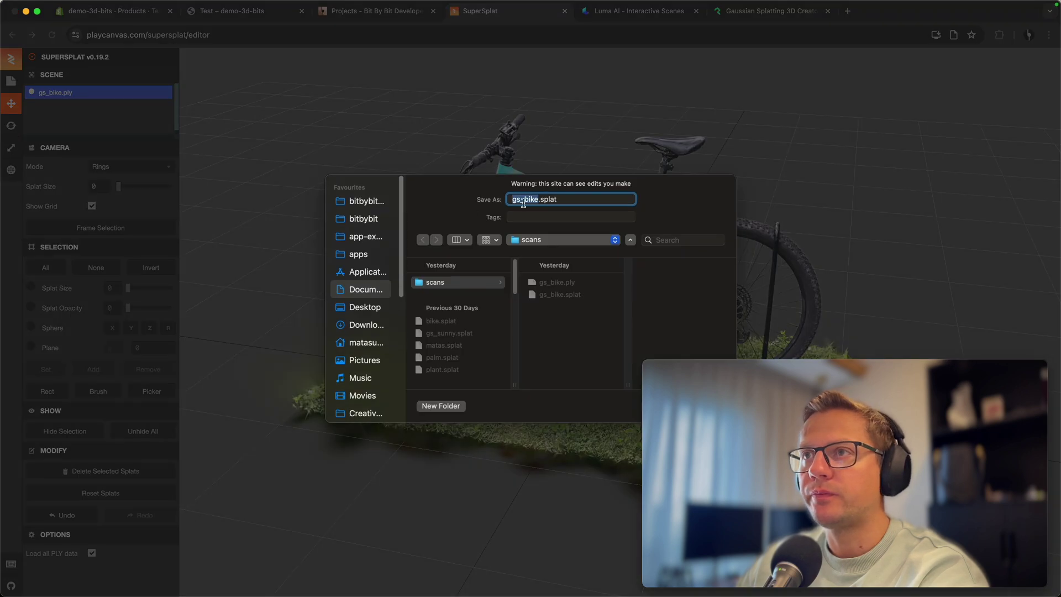
{"action": "left_click", "coordinate": [539, 199]}
{"action": "type", "text": "2"}
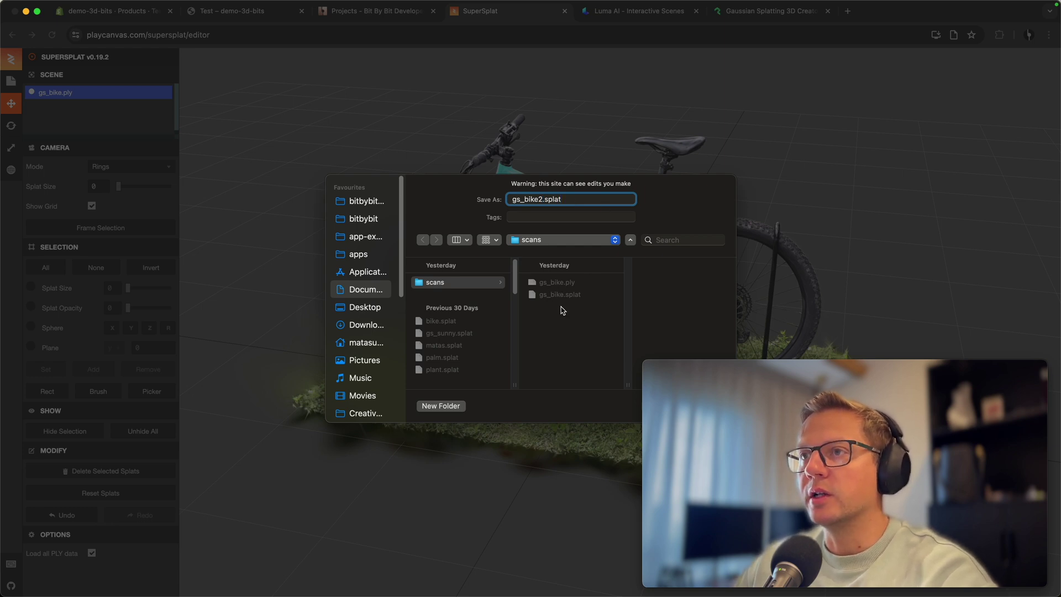
{"action": "key", "text": "Return"}
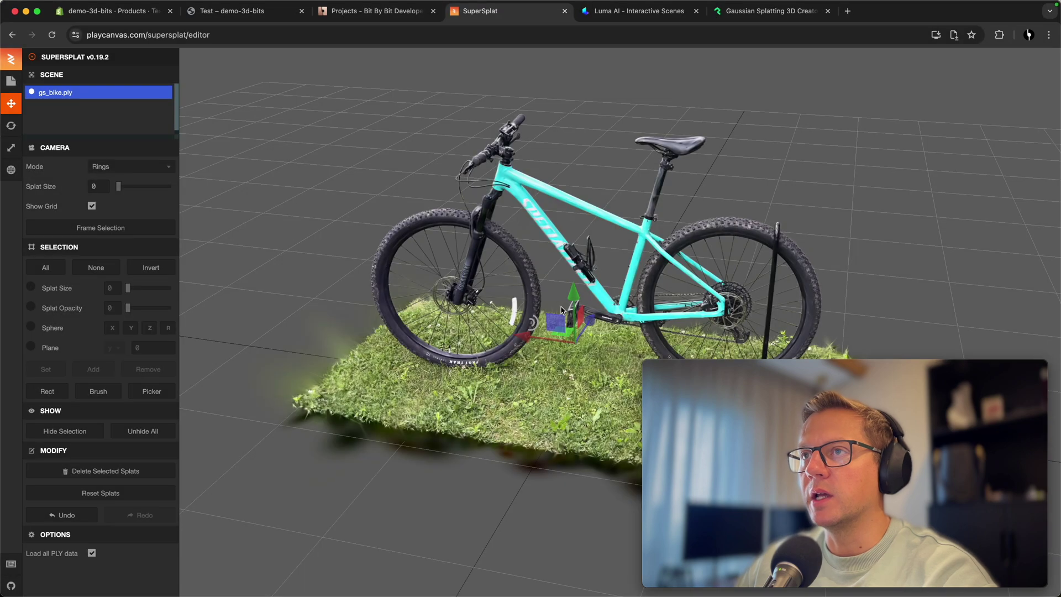
{"action": "left_click_drag", "start_coordinate": [420, 249], "coordinate": [318, 242]}
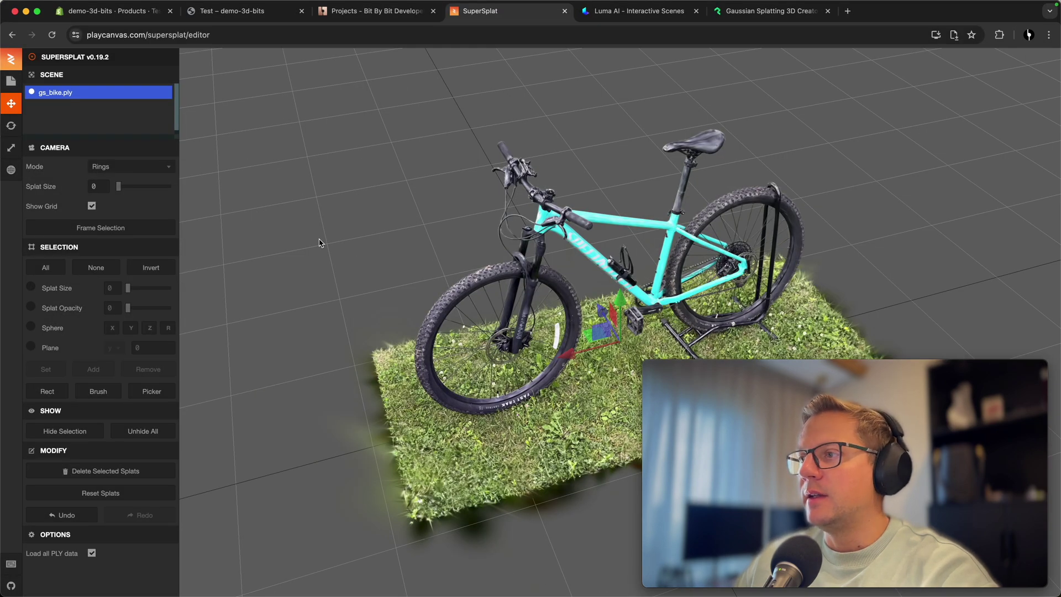
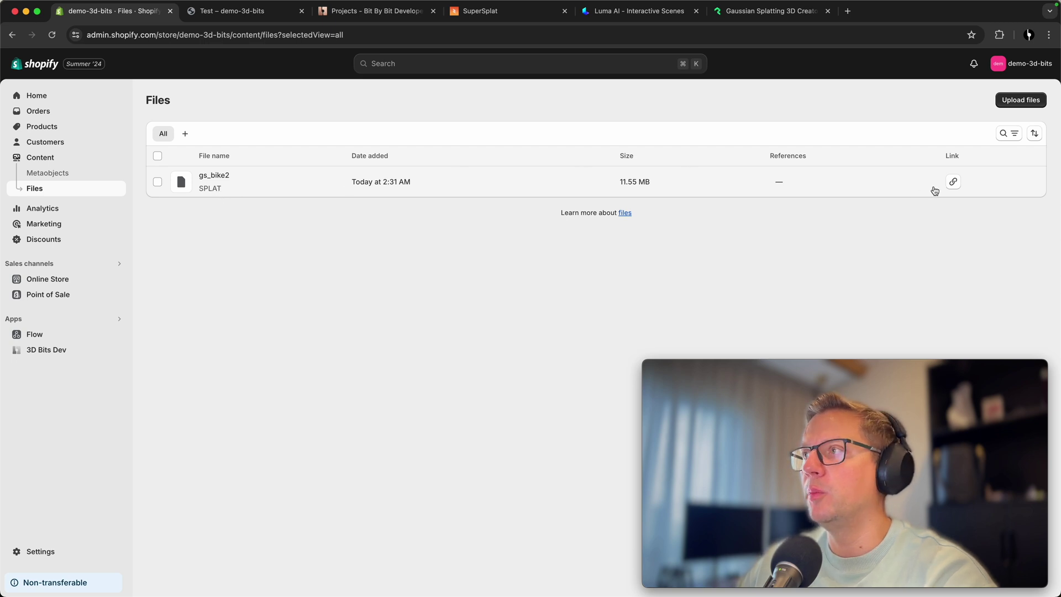
- Copy the link of the gs_bike2 file in Shopify Files and open the Rete editor on bitbybit.dev
{"action": "left_click", "coordinate": [952, 183]}
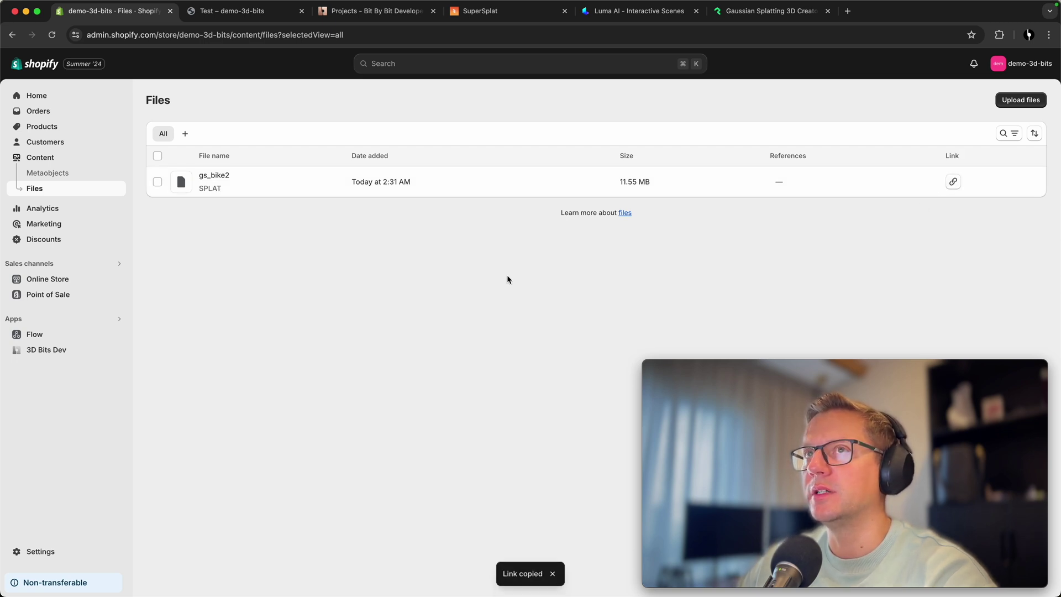
{"action": "left_click", "coordinate": [376, 11]}
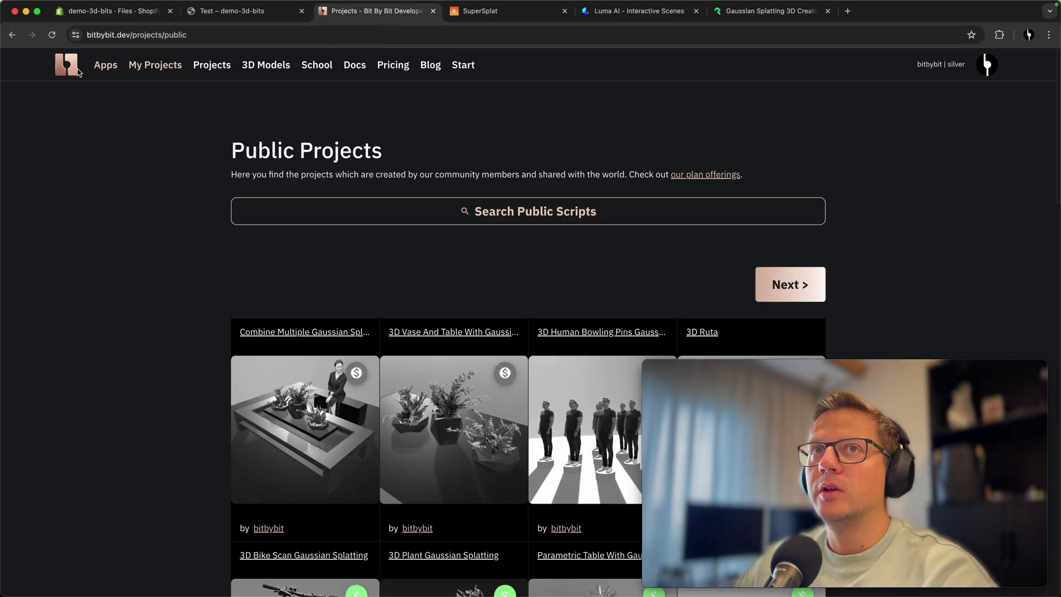
{"action": "left_click", "coordinate": [97, 66]}
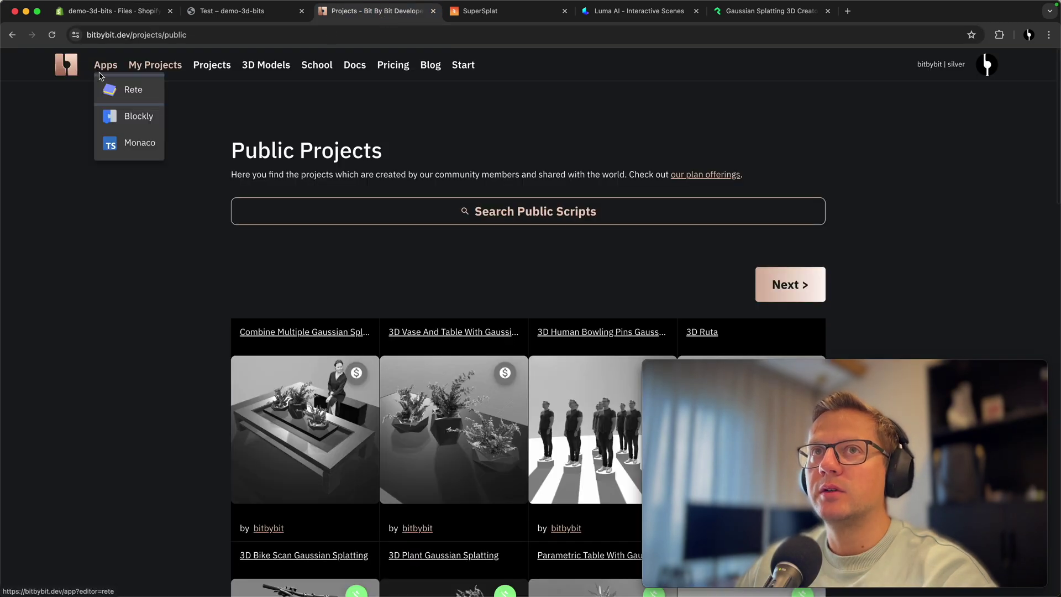
{"action": "left_click", "coordinate": [125, 92]}
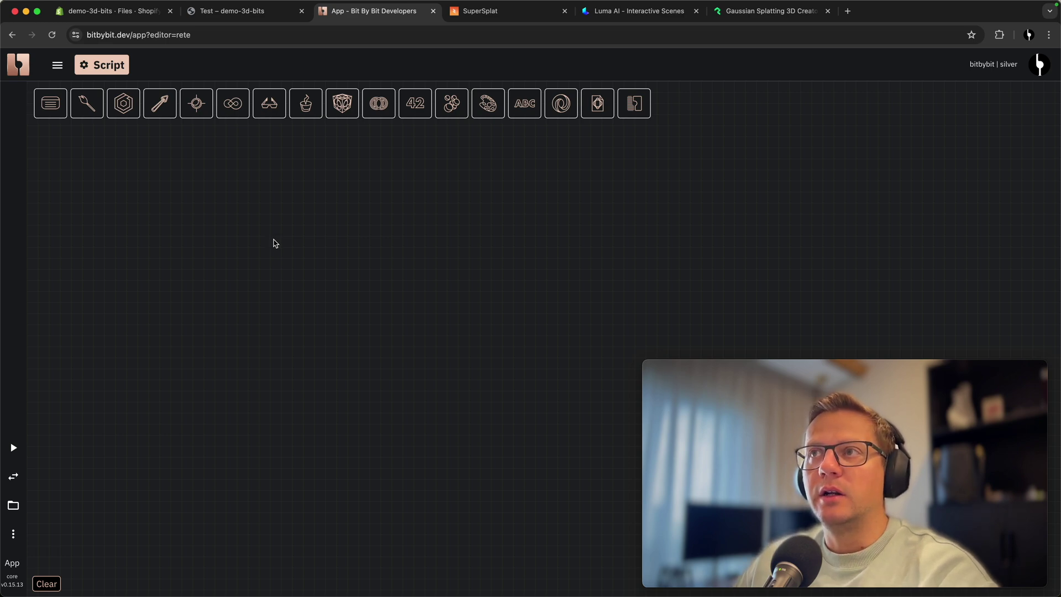
- Add a Babylon gaussian splatting mesh node to the empty Rete canvas and paste the copied Shopify file link as its url
{"action": "left_click", "coordinate": [122, 96]}
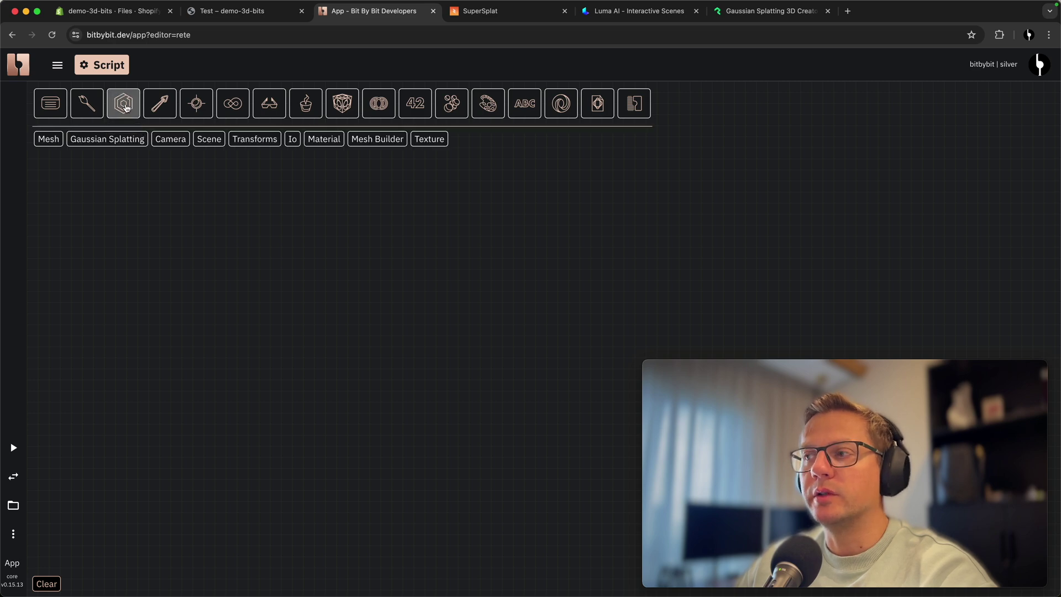
{"action": "left_click", "coordinate": [108, 141]}
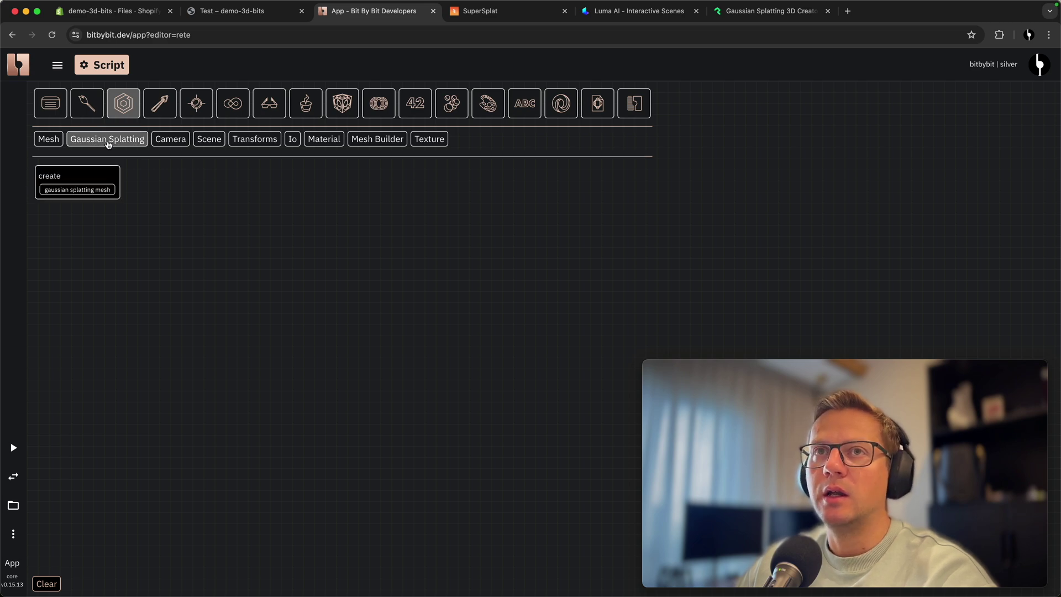
{"action": "left_click", "coordinate": [88, 191]}
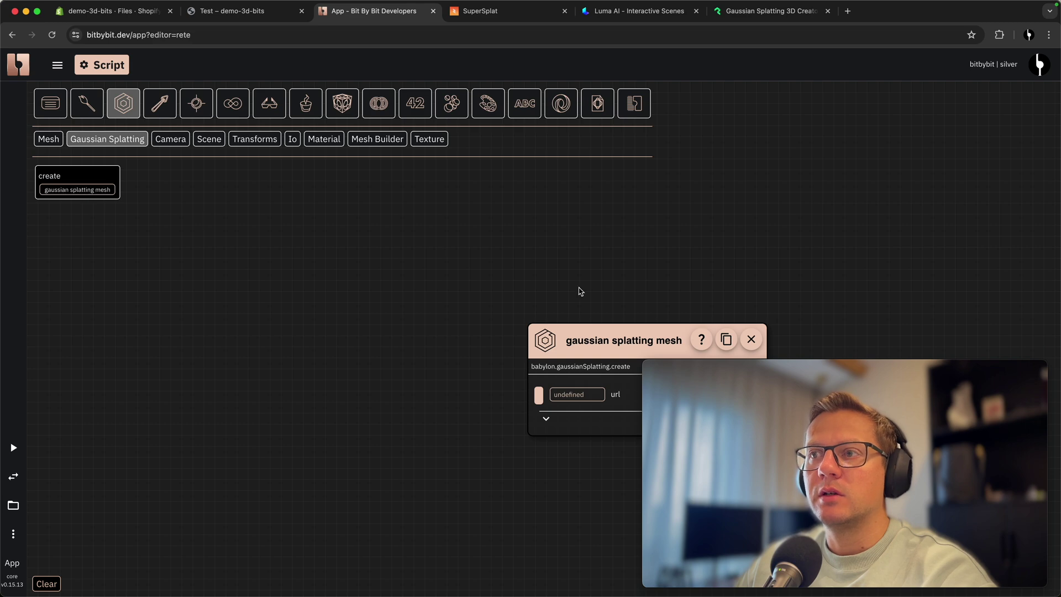
{"action": "left_click_drag", "start_coordinate": [610, 338], "coordinate": [350, 317]}
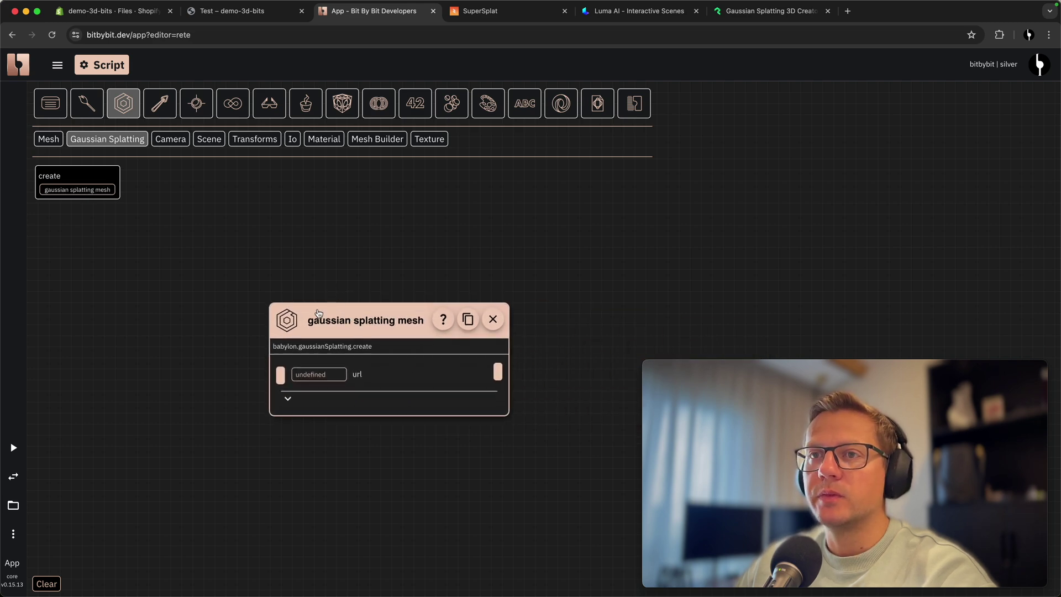
{"action": "left_click", "coordinate": [308, 378]}
{"action": "key", "text": "cmd+v"}
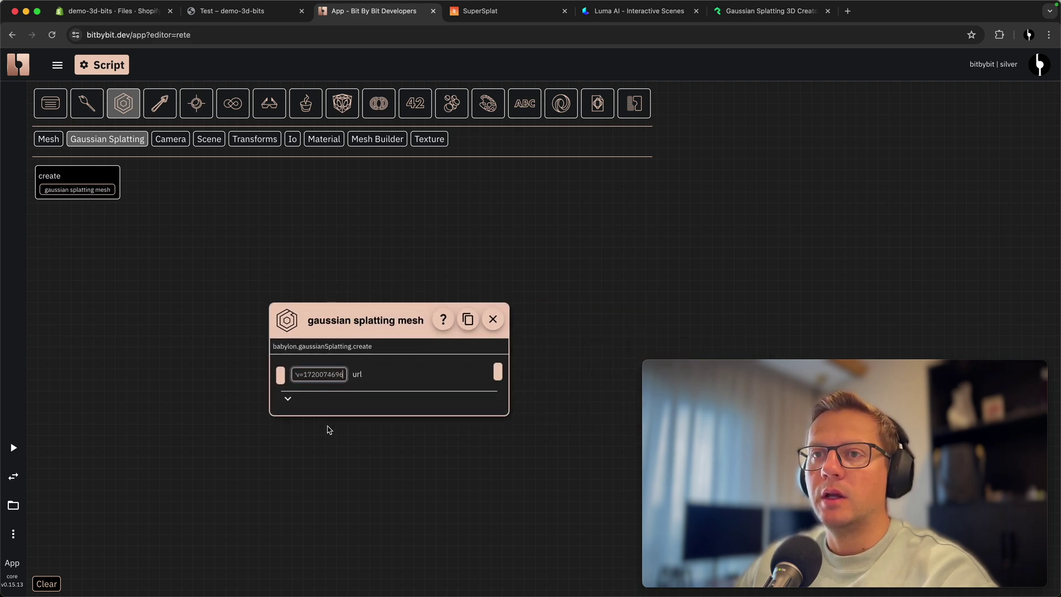
{"action": "left_click", "coordinate": [326, 451]}
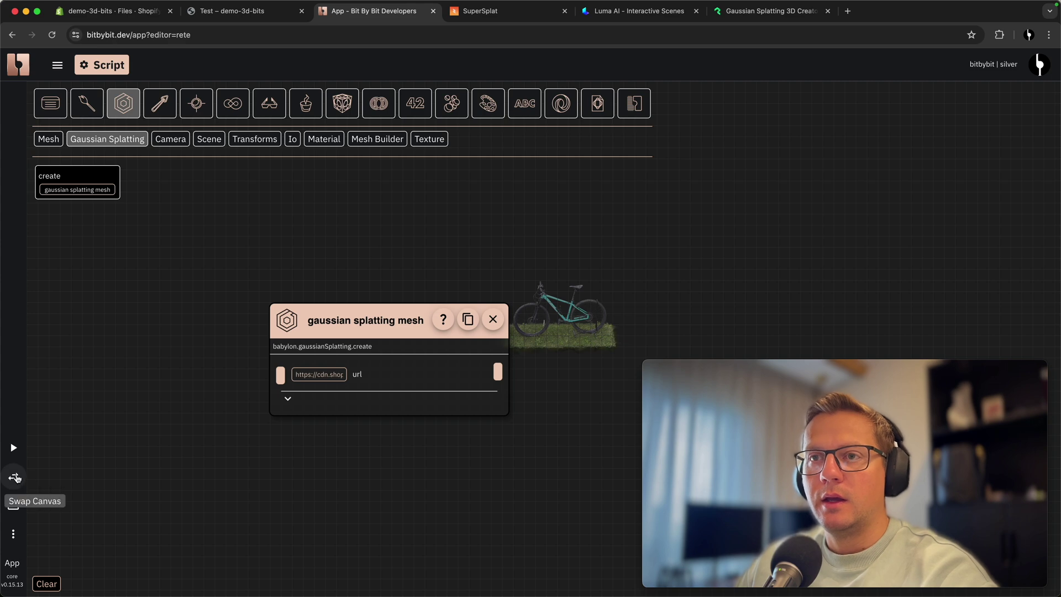
- Bring the 3D scene to the front, inspect the bike splat up close from another angle, and return to the node canvas
{"action": "left_click_drag", "start_coordinate": [311, 374], "coordinate": [345, 374]}
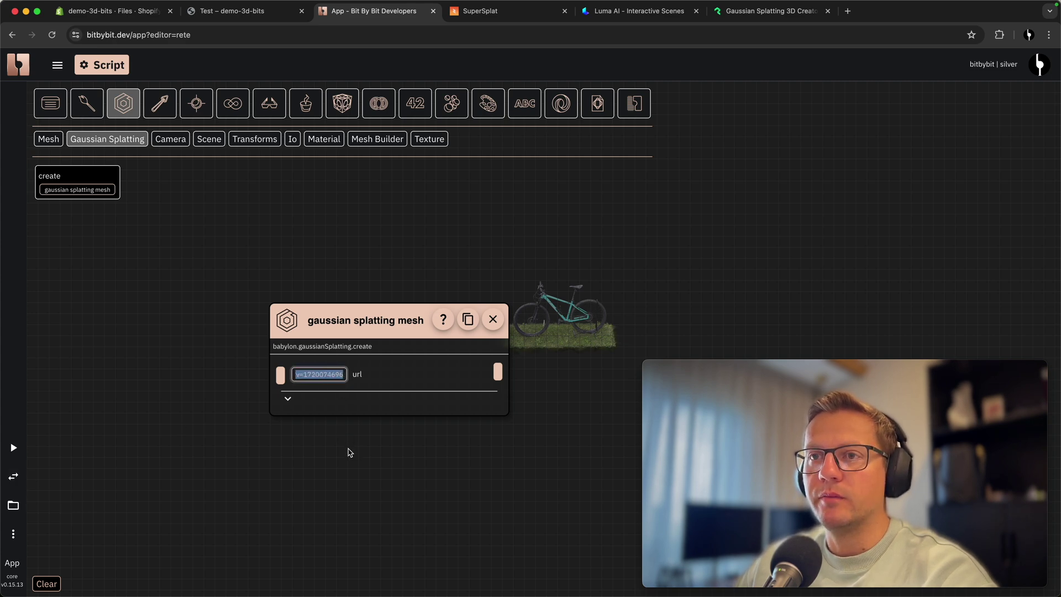
{"action": "left_click_drag", "start_coordinate": [382, 328], "coordinate": [267, 315]}
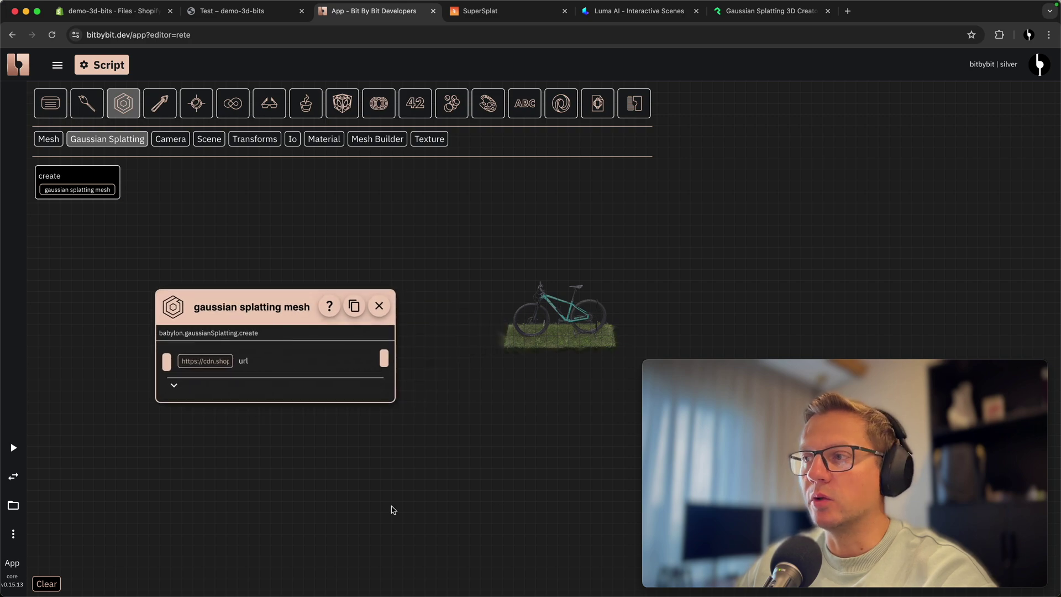
{"action": "left_click", "coordinate": [24, 483]}
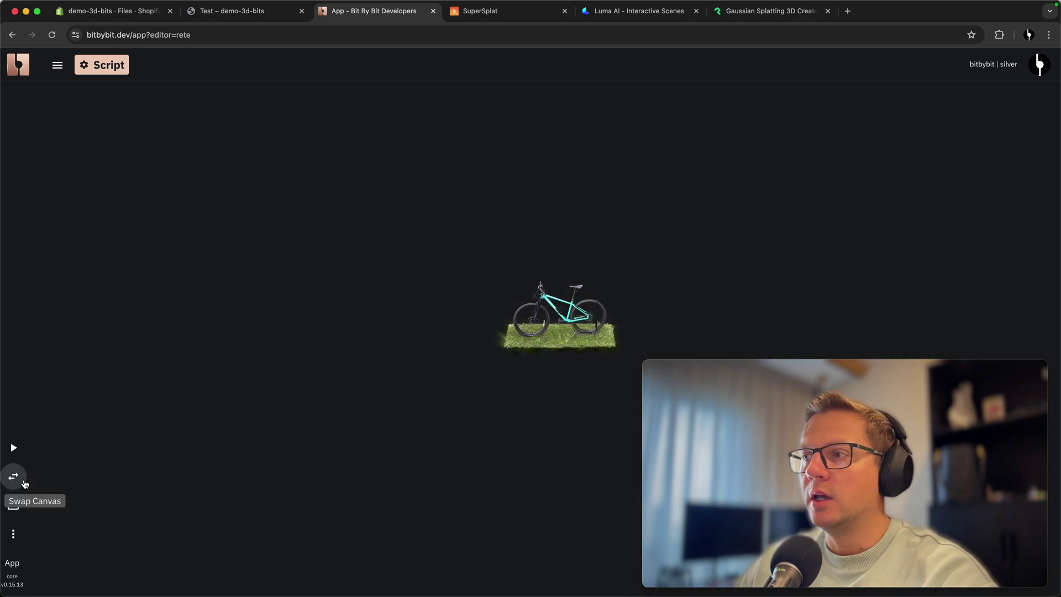
{"action": "scroll", "coordinate": [458, 331], "scroll_direction": "up", "scroll_amount": 10}
{"action": "scroll", "coordinate": [459, 334], "scroll_direction": "down", "scroll_amount": 10}
{"action": "left_click_drag", "start_coordinate": [459, 334], "coordinate": [459, 360]}
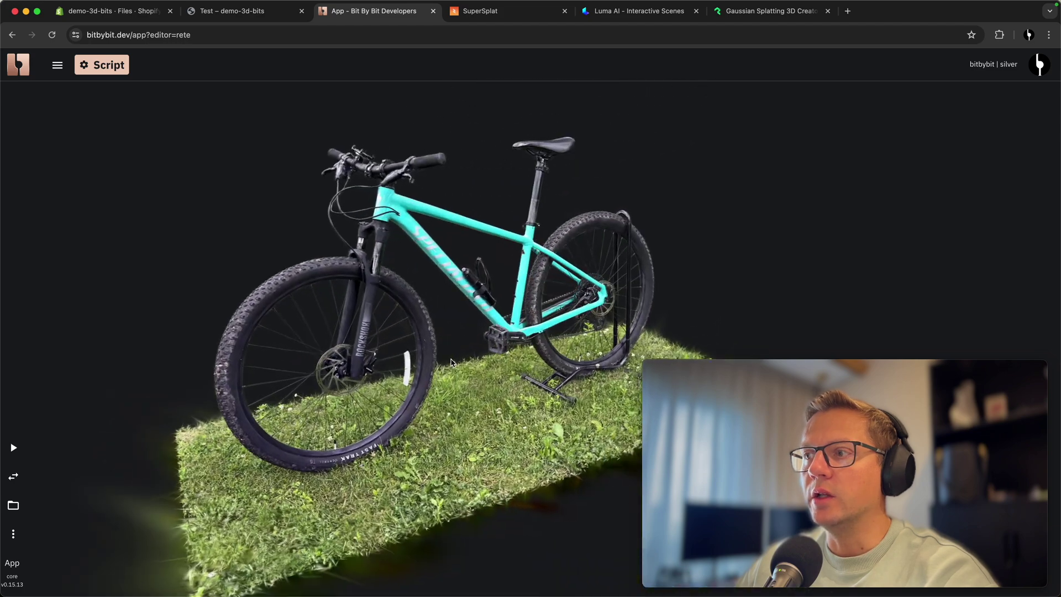
{"action": "left_click", "coordinate": [25, 477]}
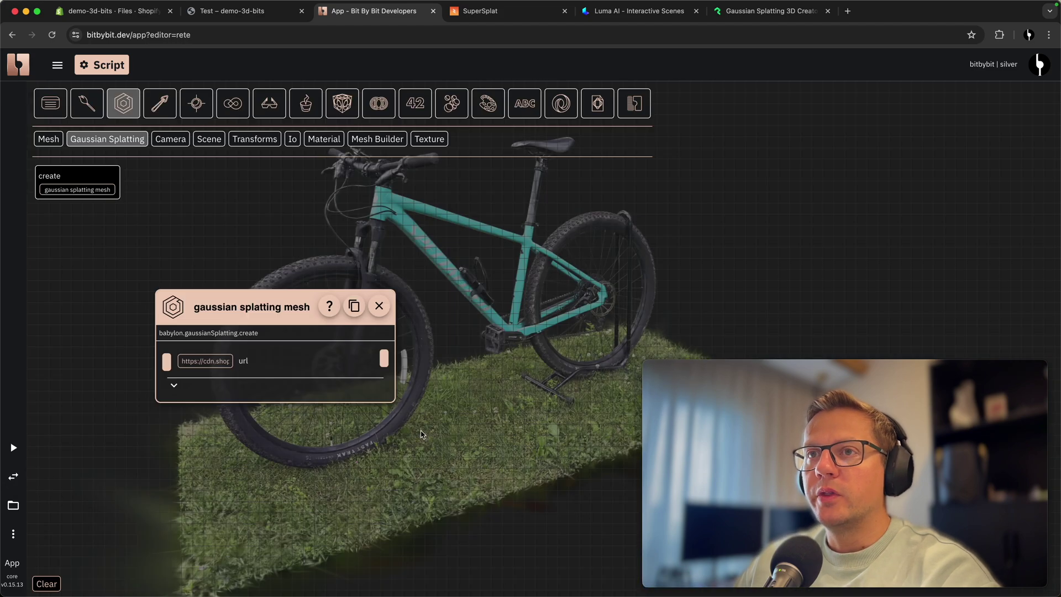
- Add a set runner result value node beside the gaussian splatting mesh node and set its property to meshes
{"action": "scroll", "coordinate": [500, 299], "scroll_direction": "down", "scroll_amount": 5}
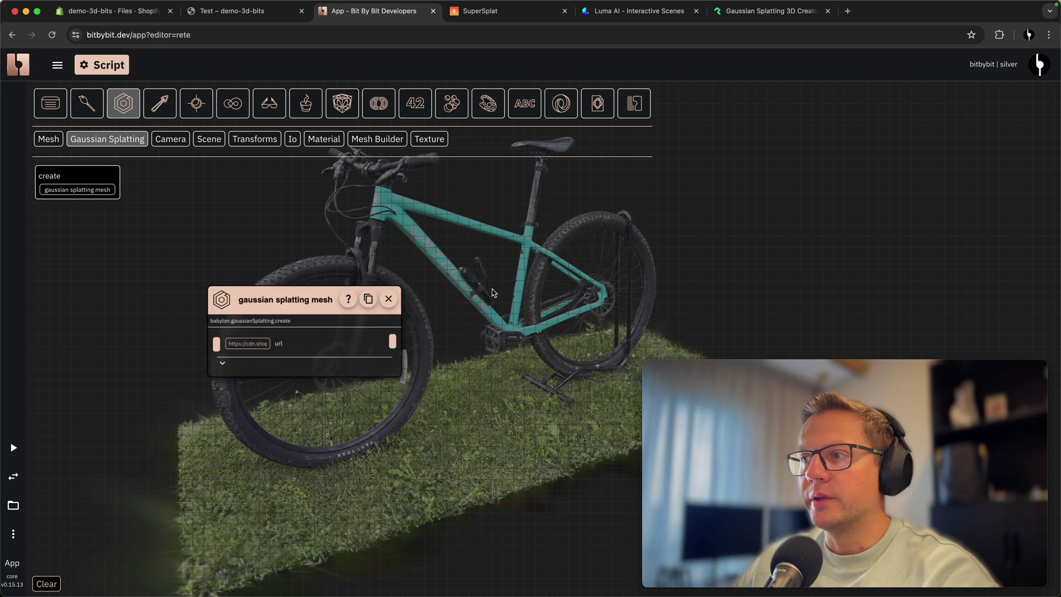
{"action": "left_click_drag", "start_coordinate": [494, 294], "coordinate": [429, 297]}
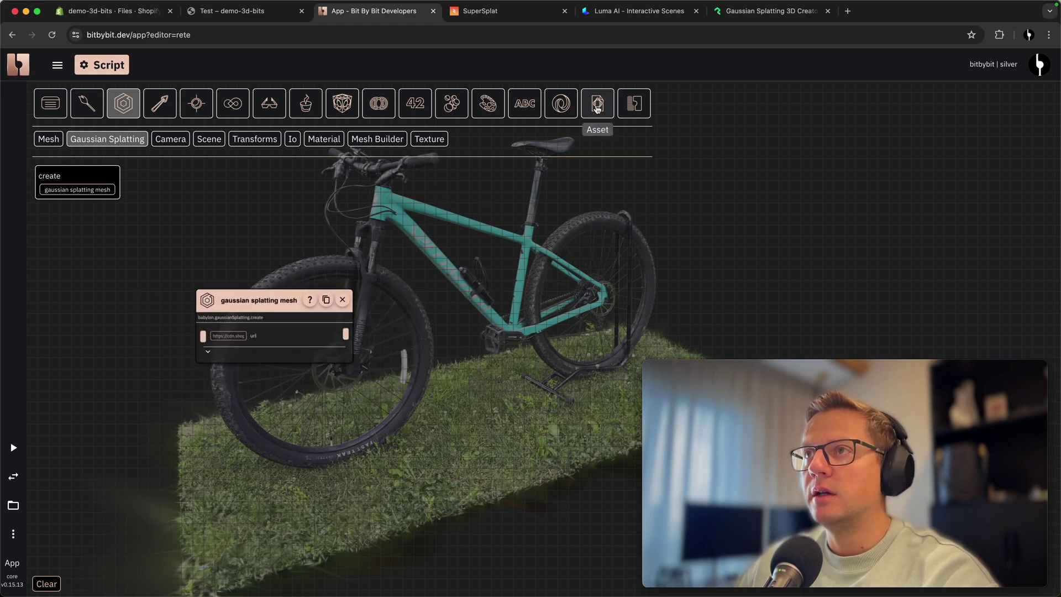
{"action": "left_click", "coordinate": [634, 103]}
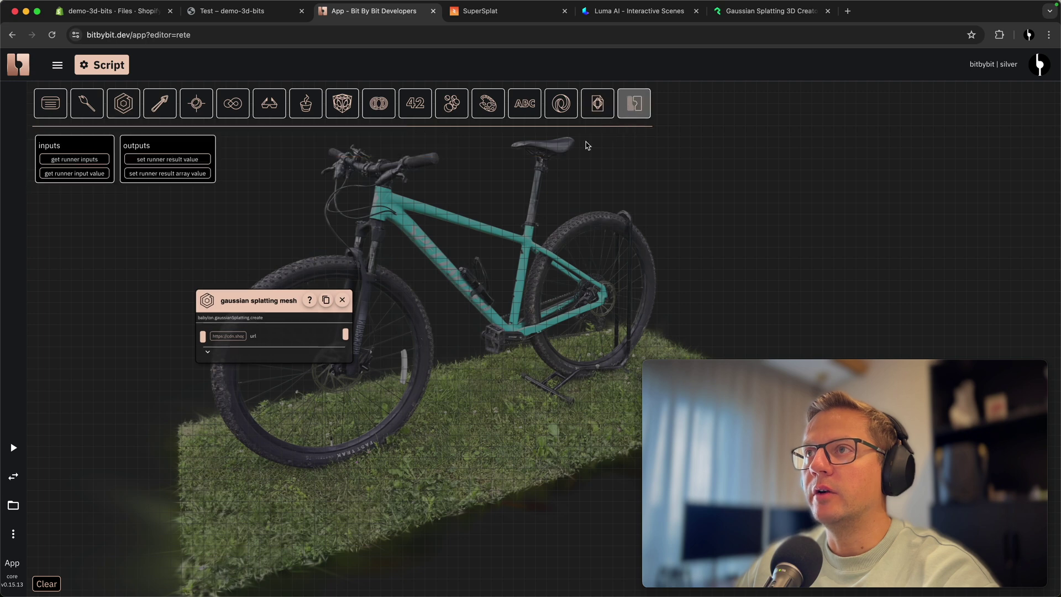
{"action": "left_click", "coordinate": [167, 160]}
{"action": "left_click", "coordinate": [549, 369]}
{"action": "type", "text": "meshes"}
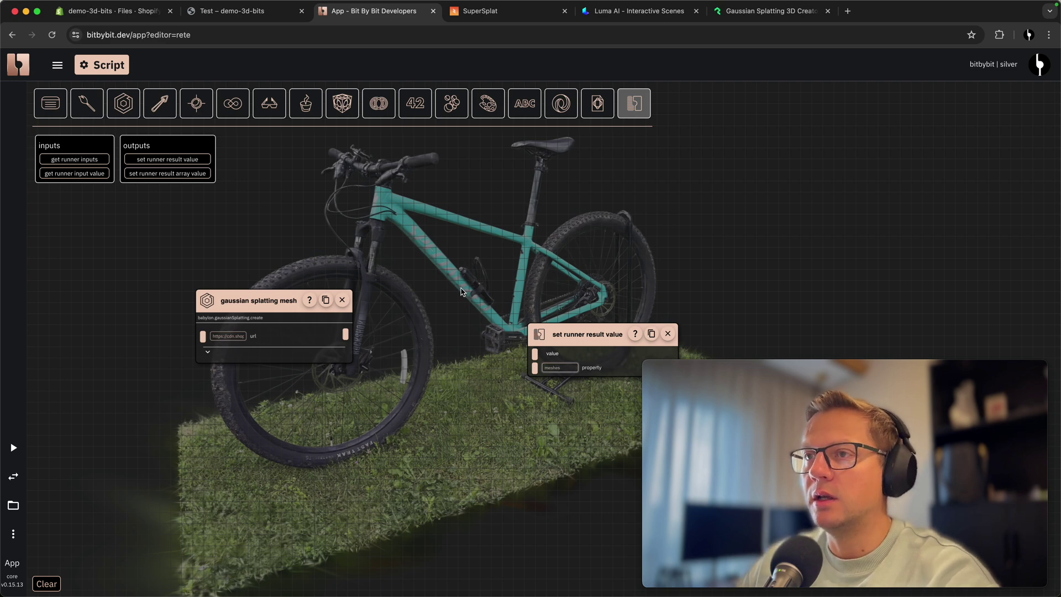
{"action": "left_click_drag", "start_coordinate": [573, 381], "coordinate": [419, 358]}
- Add a list node and wire the gaussian splatting mesh through it into the value input of the set runner result value node
{"action": "left_click", "coordinate": [458, 105]}
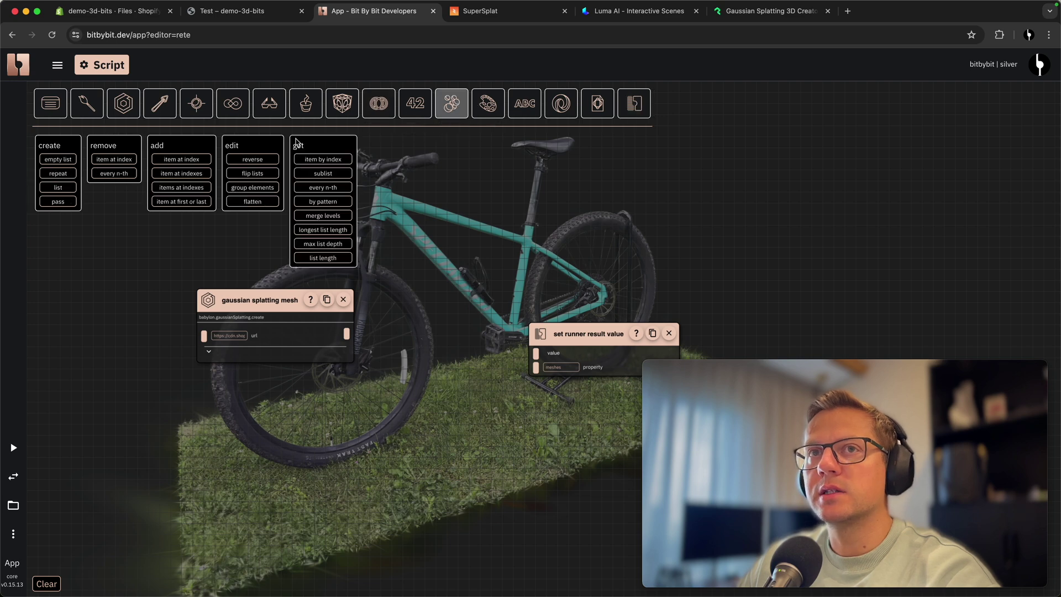
{"action": "left_click", "coordinate": [64, 187]}
{"action": "left_click_drag", "start_coordinate": [558, 334], "coordinate": [415, 322]}
{"action": "scroll", "coordinate": [411, 320], "scroll_direction": "up", "scroll_amount": 2}
{"action": "left_click_drag", "start_coordinate": [503, 251], "coordinate": [429, 271]}
{"action": "left_click_drag", "start_coordinate": [253, 357], "coordinate": [319, 369]}
{"action": "left_click_drag", "start_coordinate": [412, 360], "coordinate": [505, 382]}
{"action": "left_click_drag", "start_coordinate": [487, 275], "coordinate": [535, 257]}
{"action": "scroll", "coordinate": [535, 257], "scroll_direction": "down", "scroll_amount": 1}
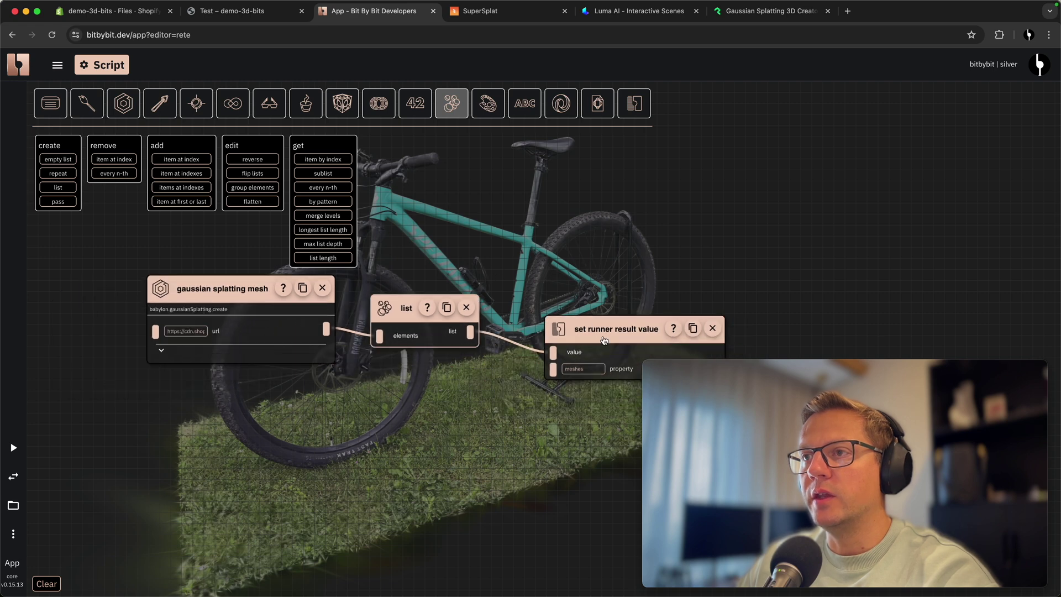
- Close the list component palette and line up the set runner result value node with the list node
{"action": "left_click_drag", "start_coordinate": [475, 266], "coordinate": [478, 292]}
{"action": "left_click", "coordinate": [451, 103]}
{"action": "left_click_drag", "start_coordinate": [460, 220], "coordinate": [452, 231]}
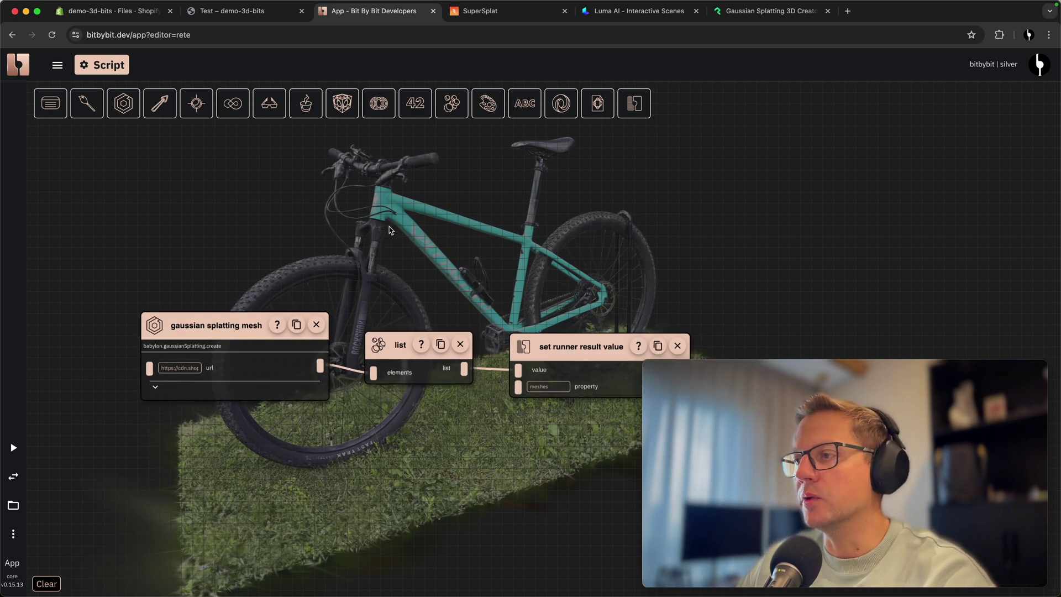
{"action": "scroll", "coordinate": [319, 269], "scroll_direction": "down", "scroll_amount": 2}
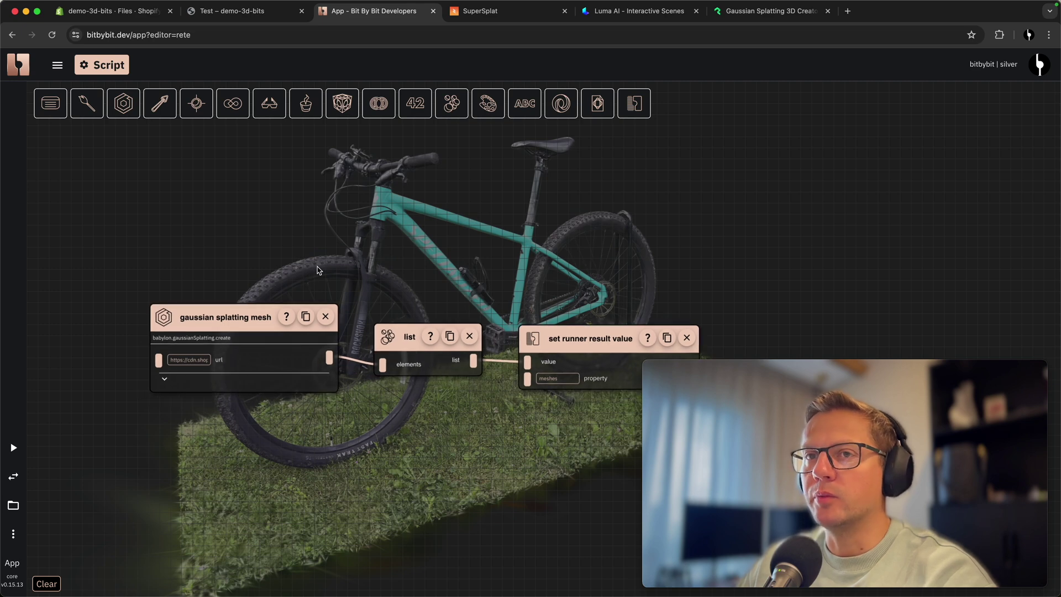
{"action": "scroll", "coordinate": [298, 265], "scroll_direction": "left", "scroll_amount": 8}
{"action": "scroll", "coordinate": [298, 266], "scroll_direction": "down", "scroll_amount": 5}
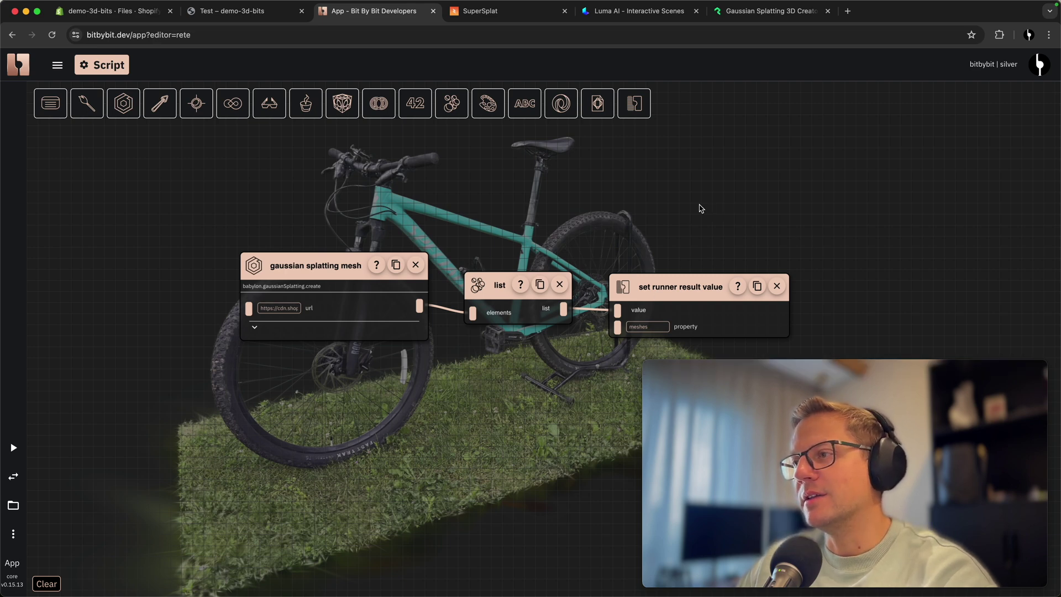
{"action": "left_click_drag", "start_coordinate": [710, 208], "coordinate": [668, 209]}
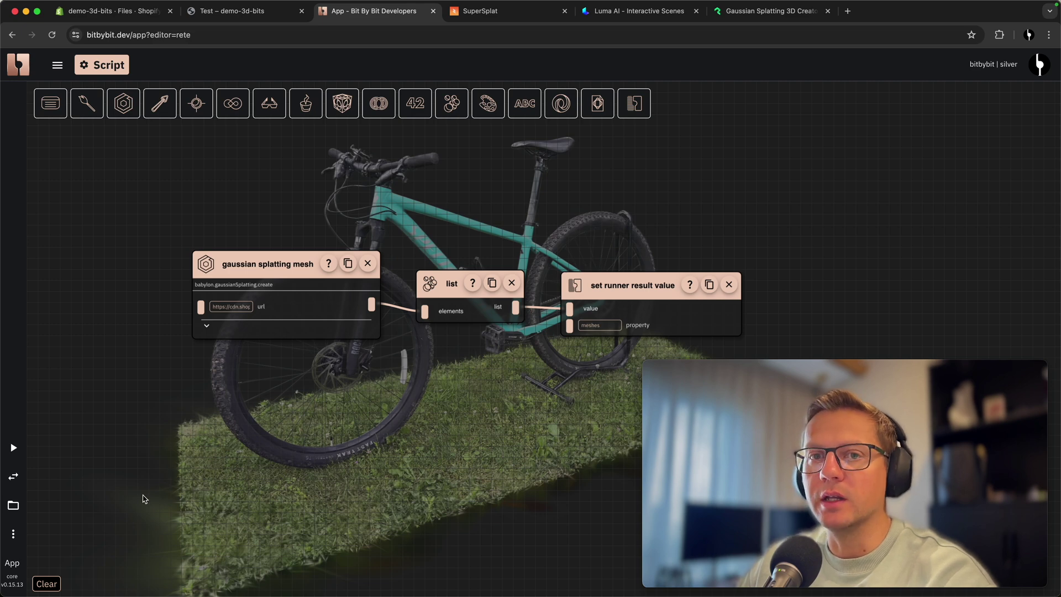
- Export the node script to runner and copy the exported code
{"action": "left_click", "coordinate": [22, 537]}
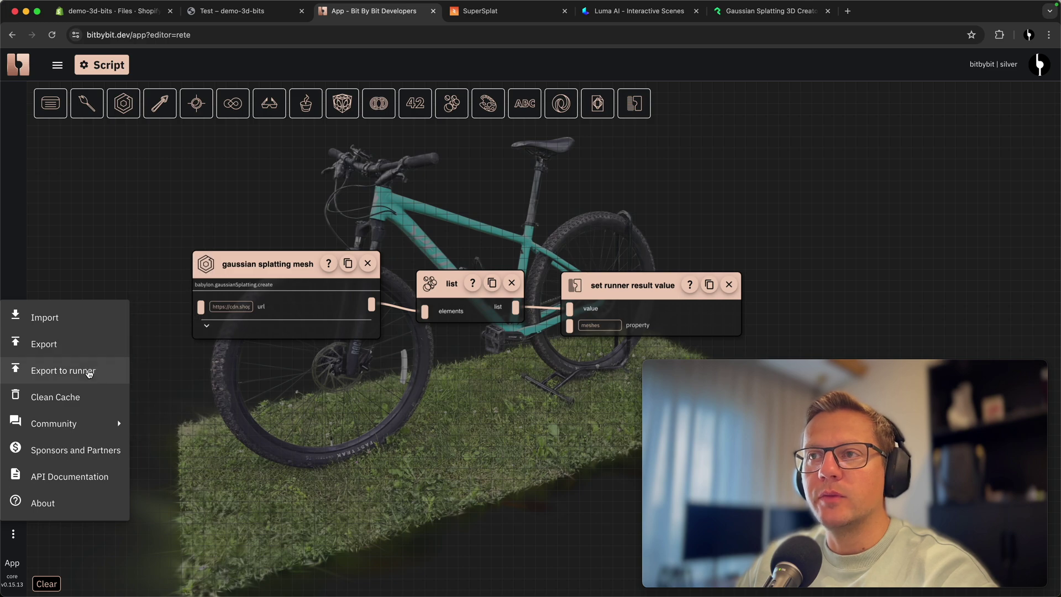
{"action": "left_click", "coordinate": [90, 373]}
{"action": "left_click", "coordinate": [178, 530]}
{"action": "left_click", "coordinate": [88, 416]}
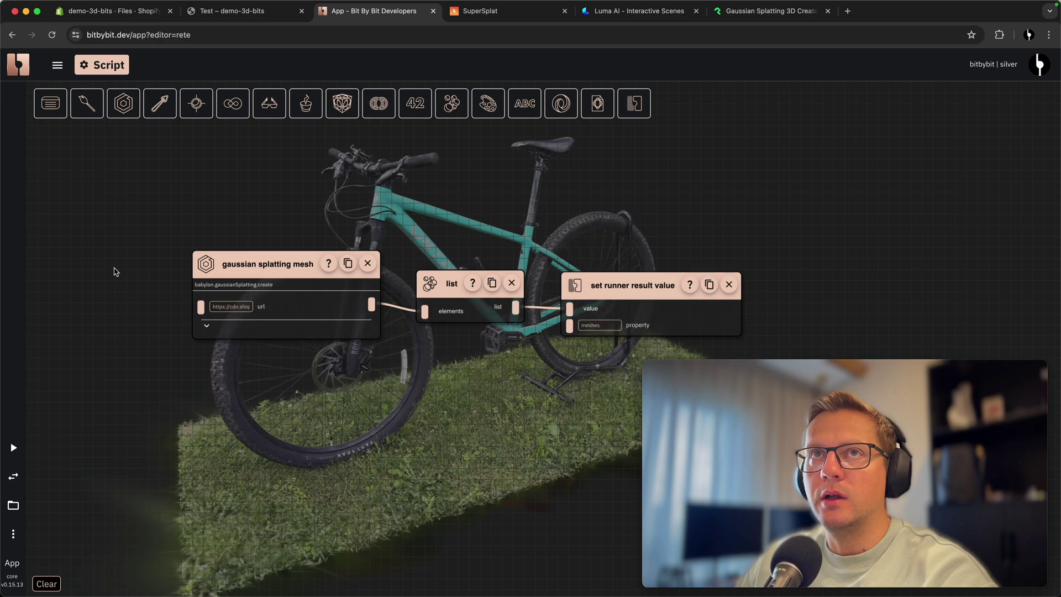
- Open the Test product in Shopify and paste the exported runner script into its 3D Bits Inline Script metafield
{"action": "left_click", "coordinate": [107, 19]}
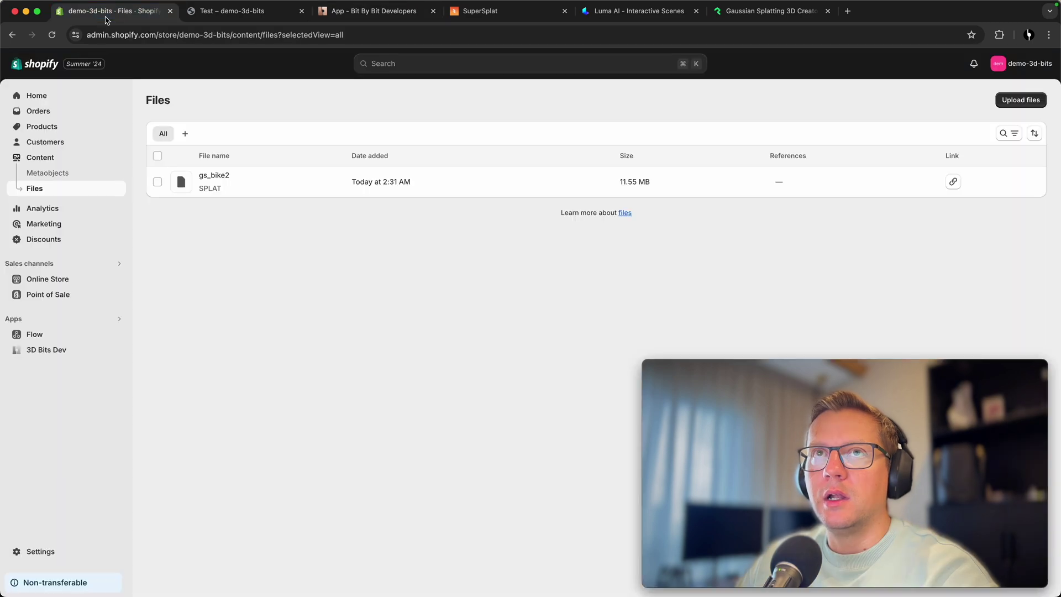
{"action": "left_click", "coordinate": [39, 127]}
{"action": "left_click", "coordinate": [210, 180]}
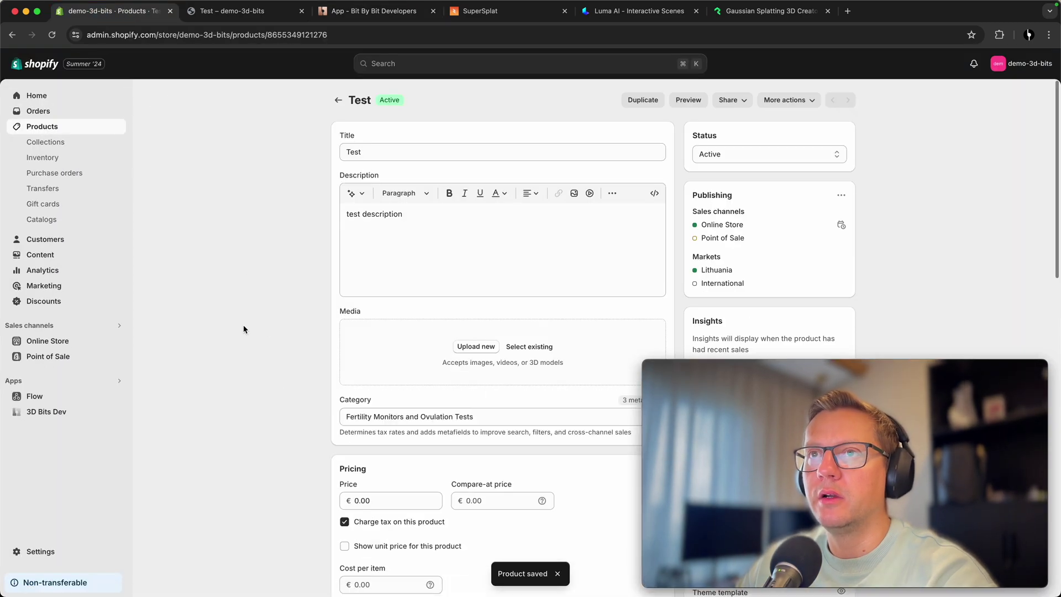
{"action": "scroll", "coordinate": [240, 326], "scroll_direction": "down", "scroll_amount": 3}
{"action": "scroll", "coordinate": [218, 315], "scroll_direction": "down", "scroll_amount": 15}
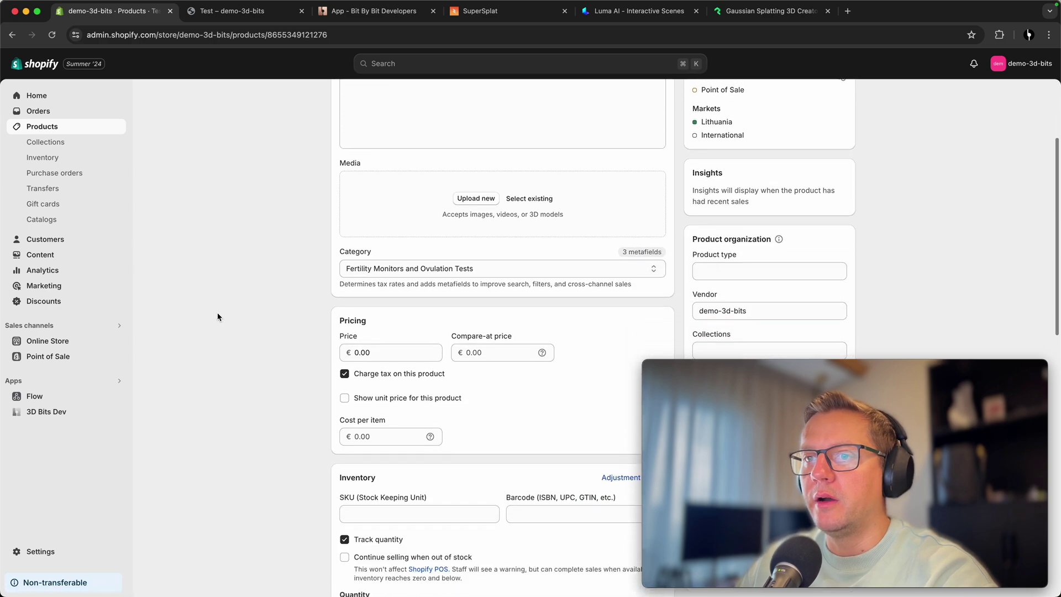
{"action": "scroll", "coordinate": [217, 317], "scroll_direction": "down", "scroll_amount": 5}
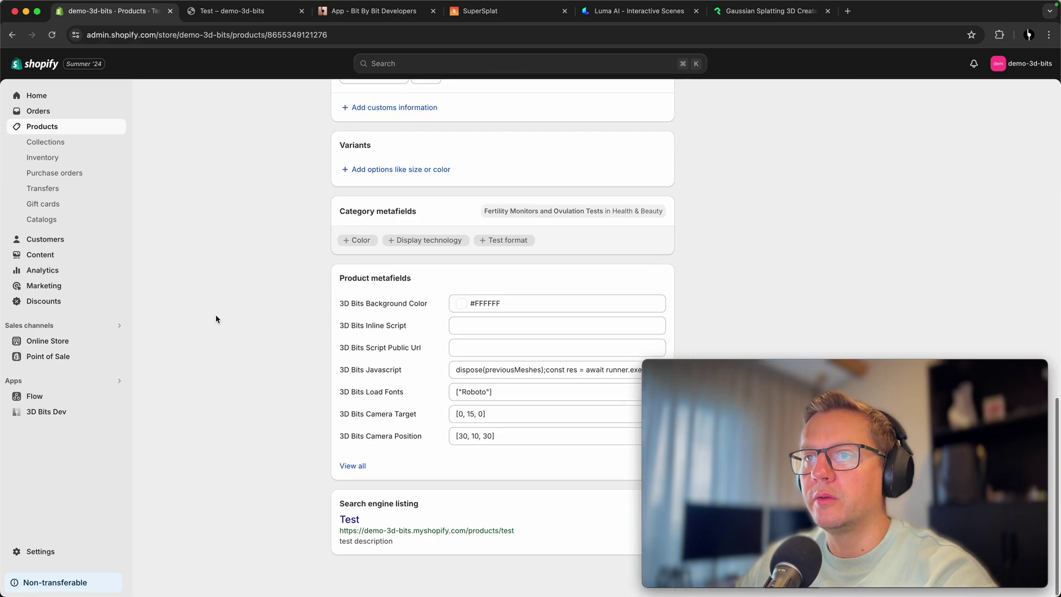
{"action": "left_click", "coordinate": [459, 327]}
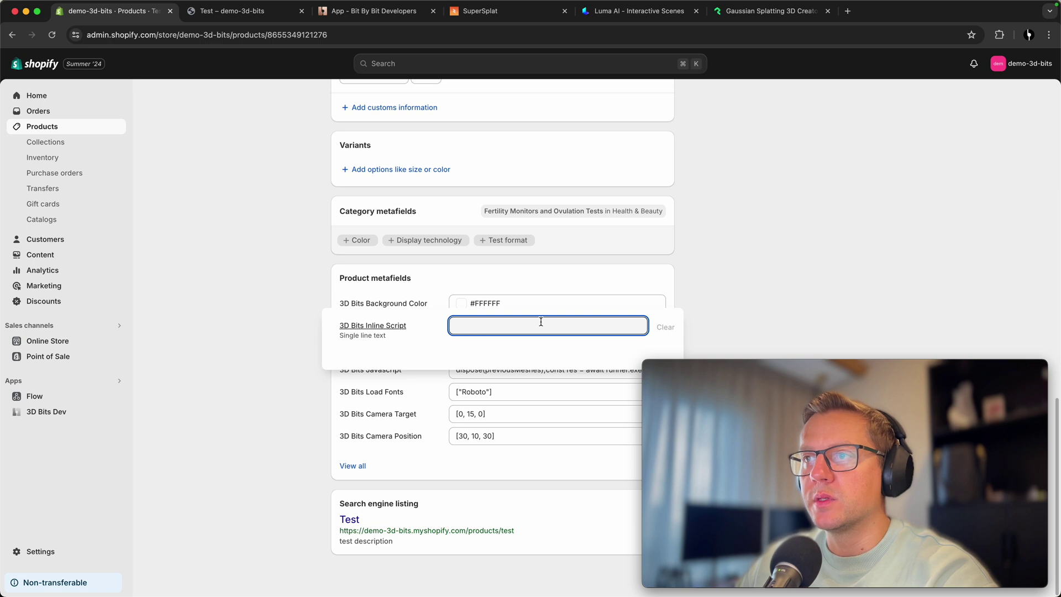
{"action": "key", "text": "super+v"}
{"action": "left_click", "coordinate": [825, 301]}
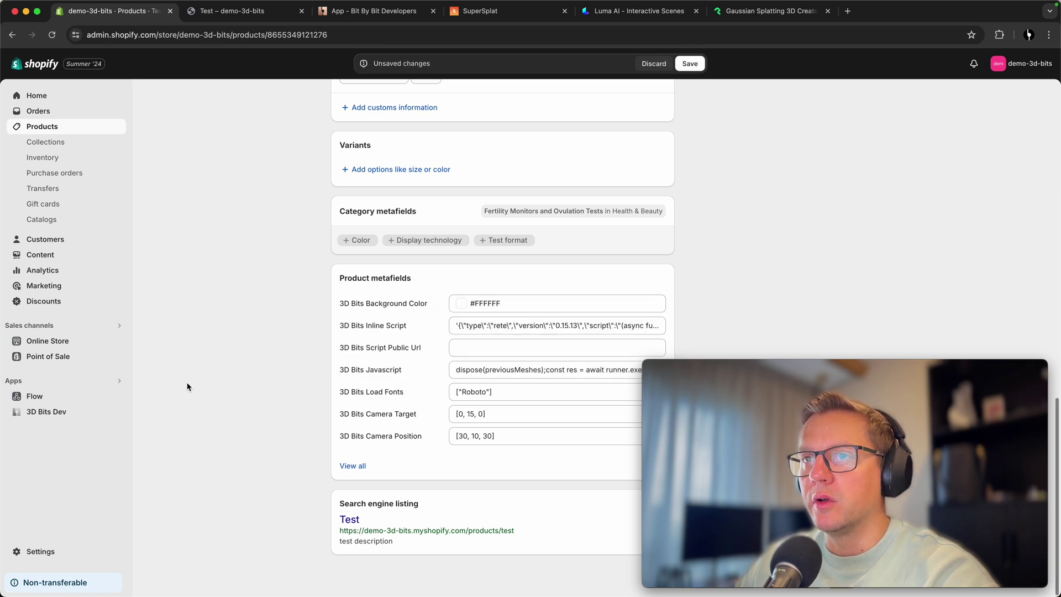
- Set the 3D Bits Camera Target metafield to [0, 0, 0]
{"action": "left_click", "coordinate": [468, 417]}
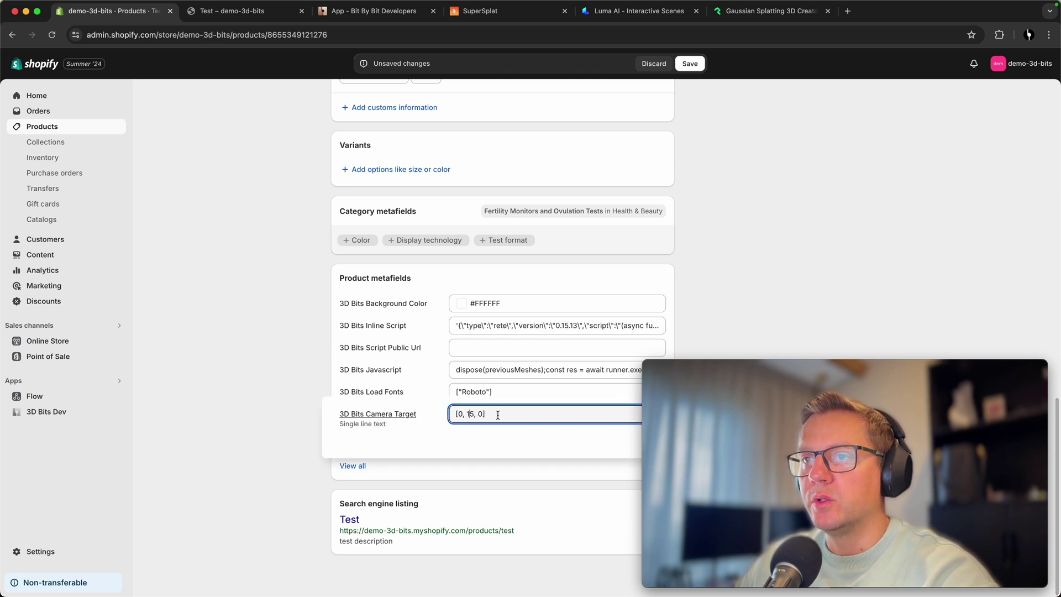
{"action": "key", "text": "BackSpace"}
{"action": "key", "text": "Delete"}
{"action": "type", "text": "0"}
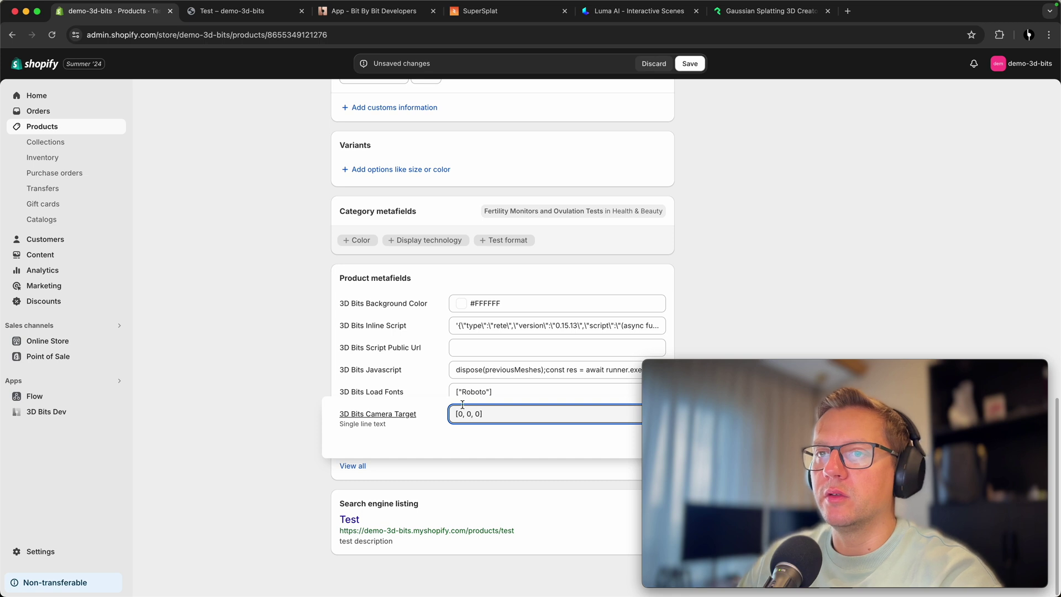
{"action": "left_click", "coordinate": [183, 311]}
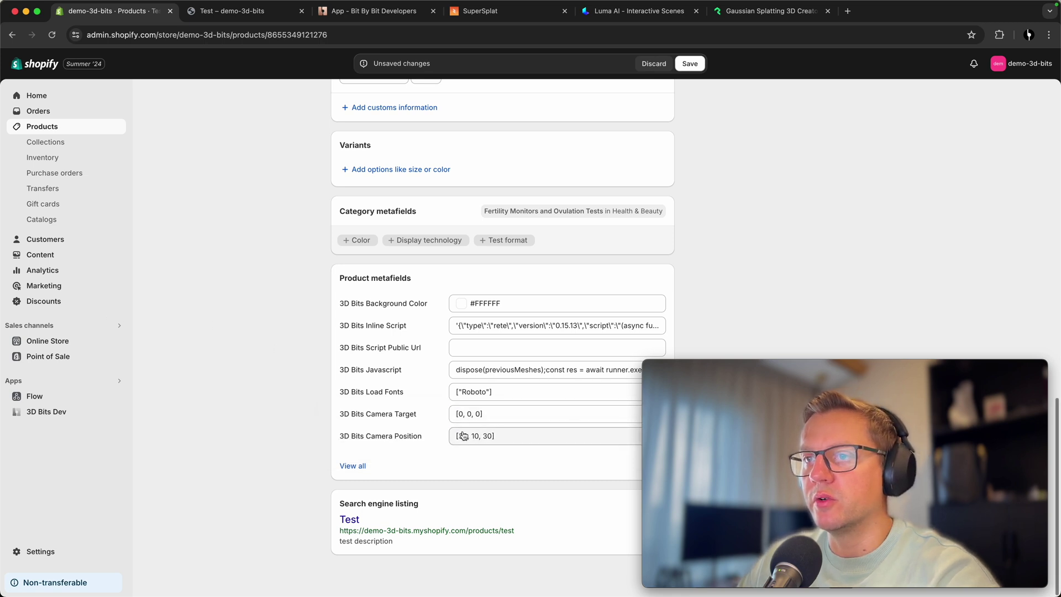
- Set the 3D Bits Camera Position metafield to [3, 1, 3] and save the product
{"action": "left_click", "coordinate": [464, 437]}
{"action": "type", "text": "3"}
{"action": "key", "text": "Delete"}
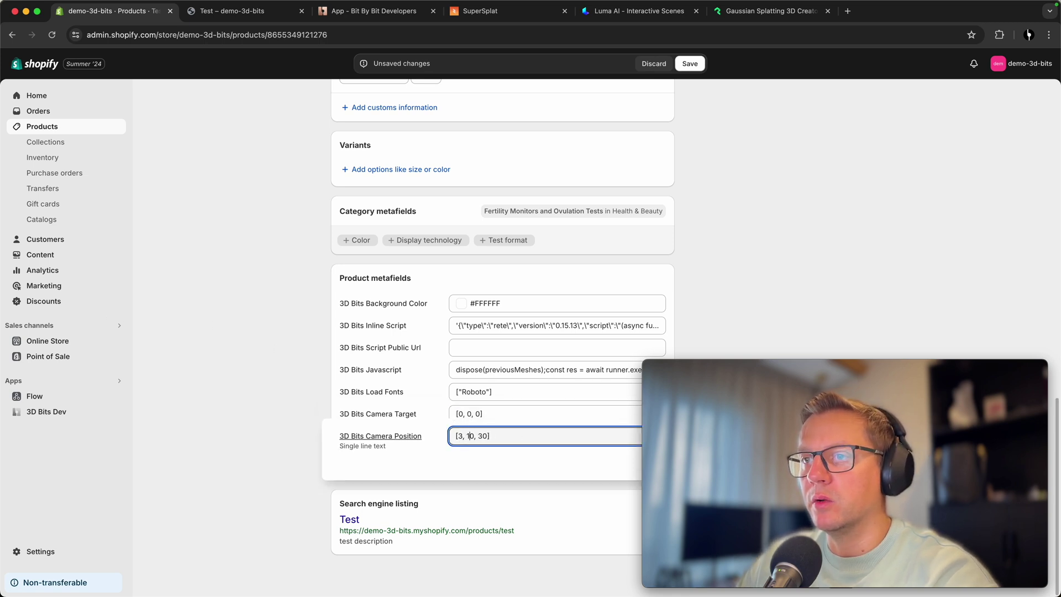
{"action": "left_click", "coordinate": [258, 388]}
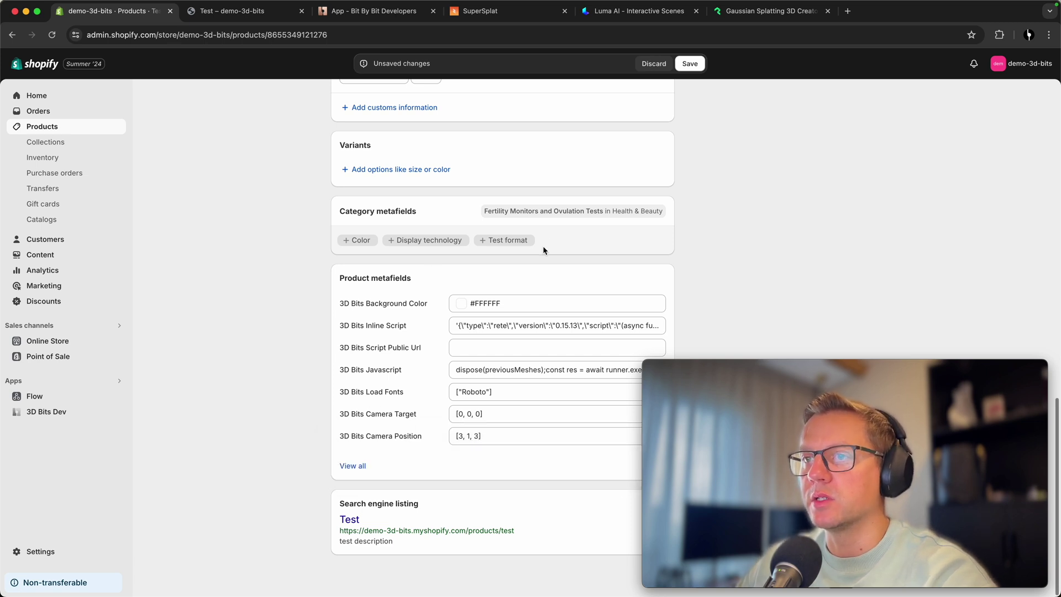
{"action": "left_click", "coordinate": [689, 65]}
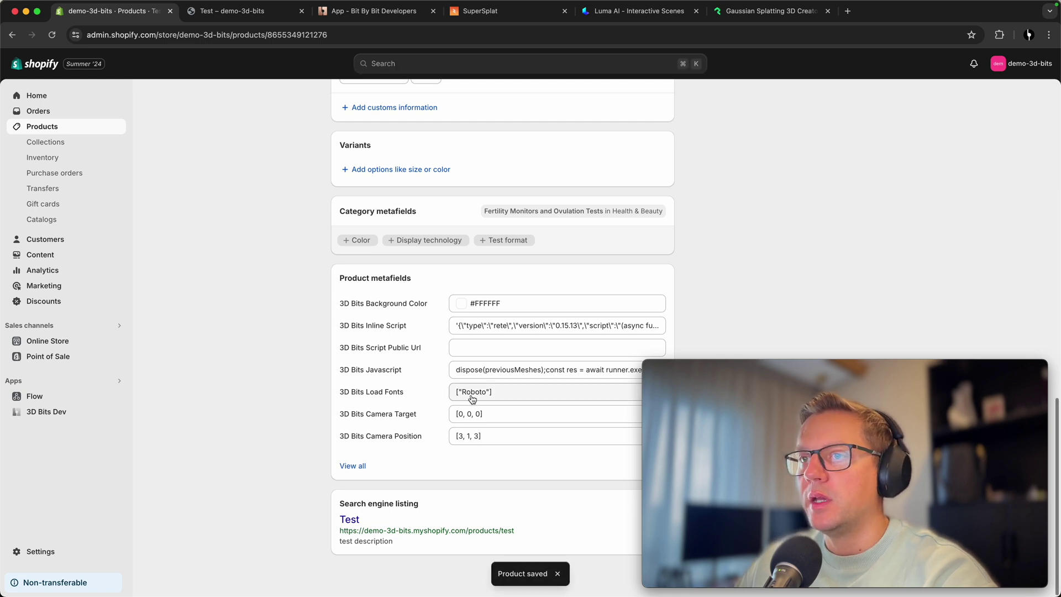
- Preview the Test product page and examine the embedded bike splat by orbiting it in the viewer
{"action": "scroll", "coordinate": [293, 369], "scroll_direction": "up", "scroll_amount": 15}
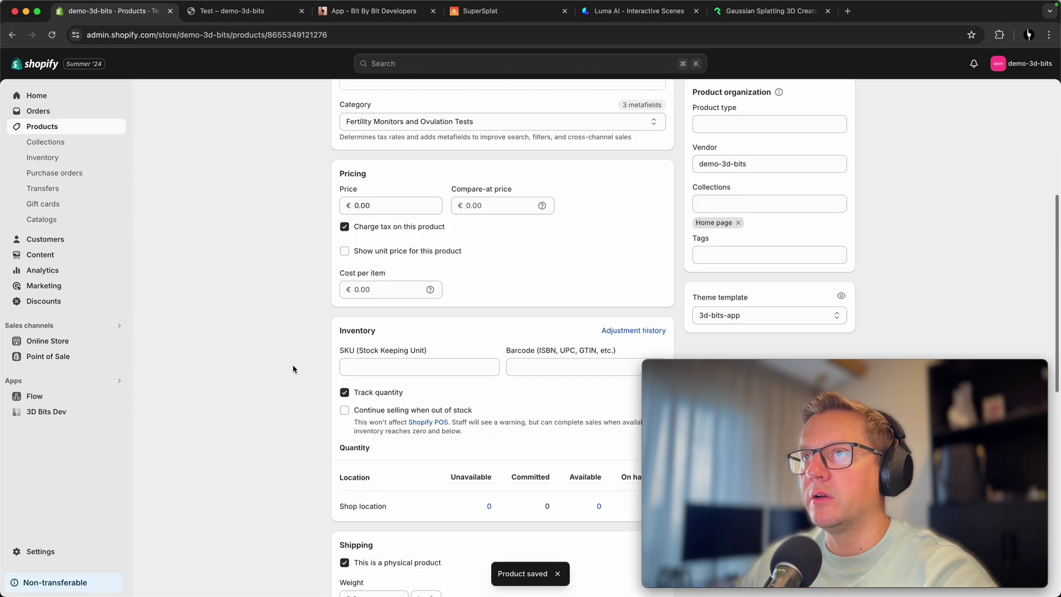
{"action": "left_click", "coordinate": [688, 99]}
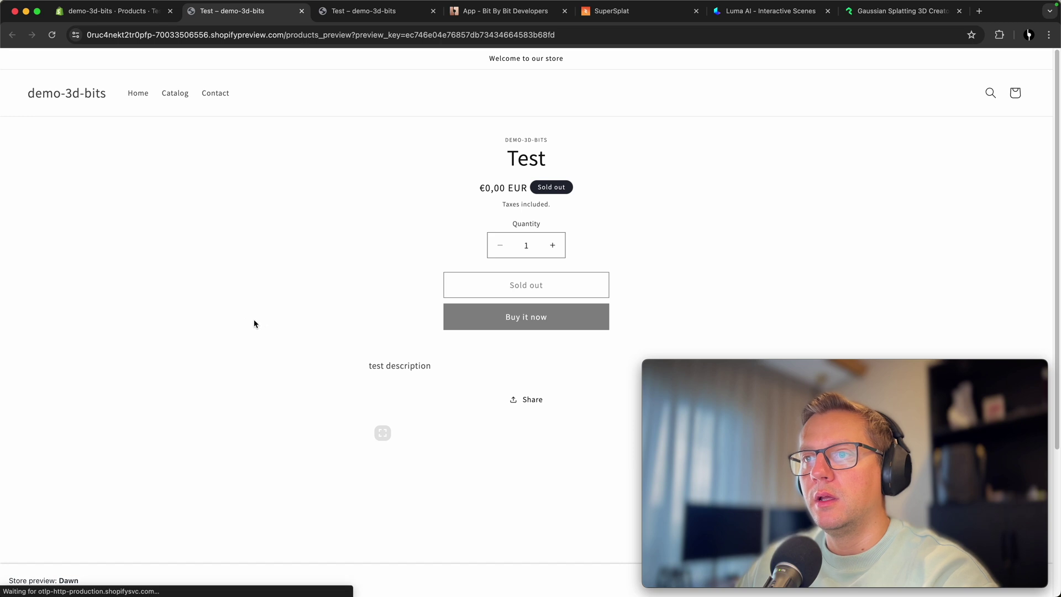
{"action": "scroll", "coordinate": [242, 319], "scroll_direction": "down", "scroll_amount": 1}
{"action": "left_click_drag", "start_coordinate": [526, 436], "coordinate": [298, 407]}
{"action": "scroll", "coordinate": [267, 403], "scroll_direction": "down", "scroll_amount": 3}
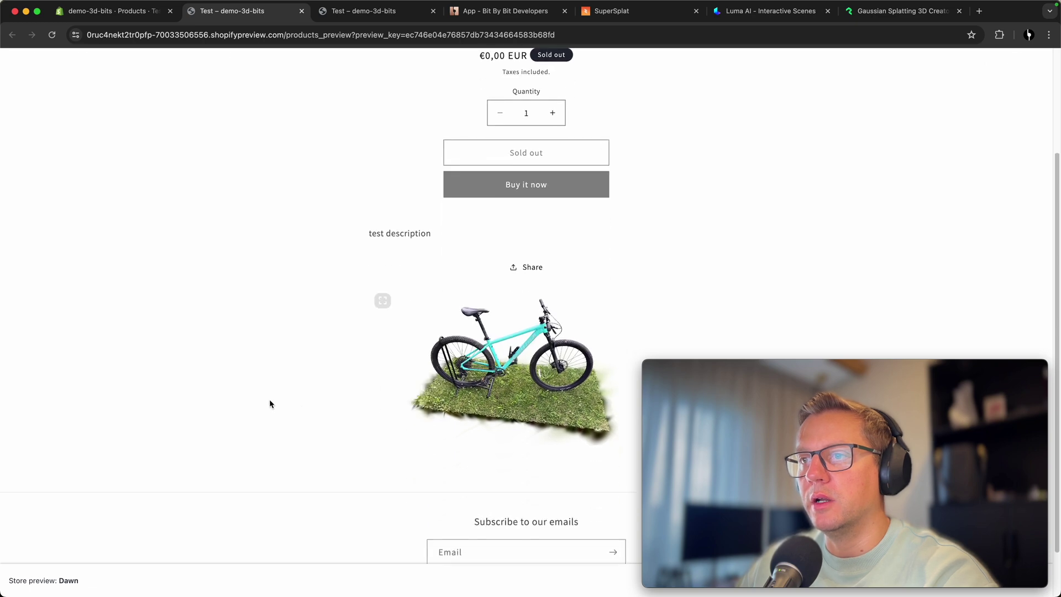
{"action": "scroll", "coordinate": [217, 320], "scroll_direction": "up", "scroll_amount": 1}
{"action": "scroll", "coordinate": [223, 318], "scroll_direction": "up", "scroll_amount": 3}
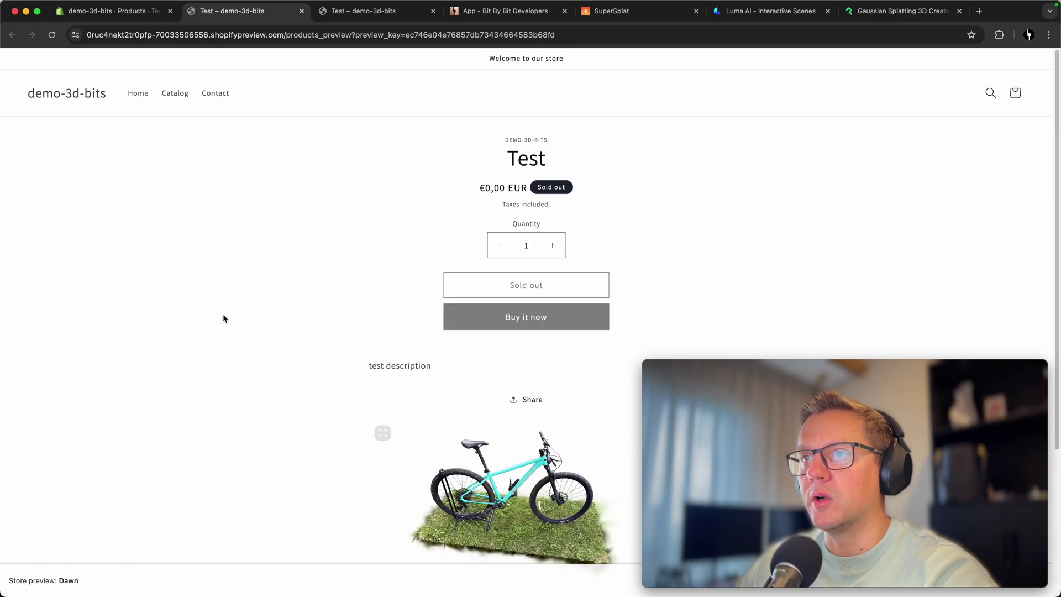
{"action": "scroll", "coordinate": [228, 318], "scroll_direction": "down", "scroll_amount": 3}
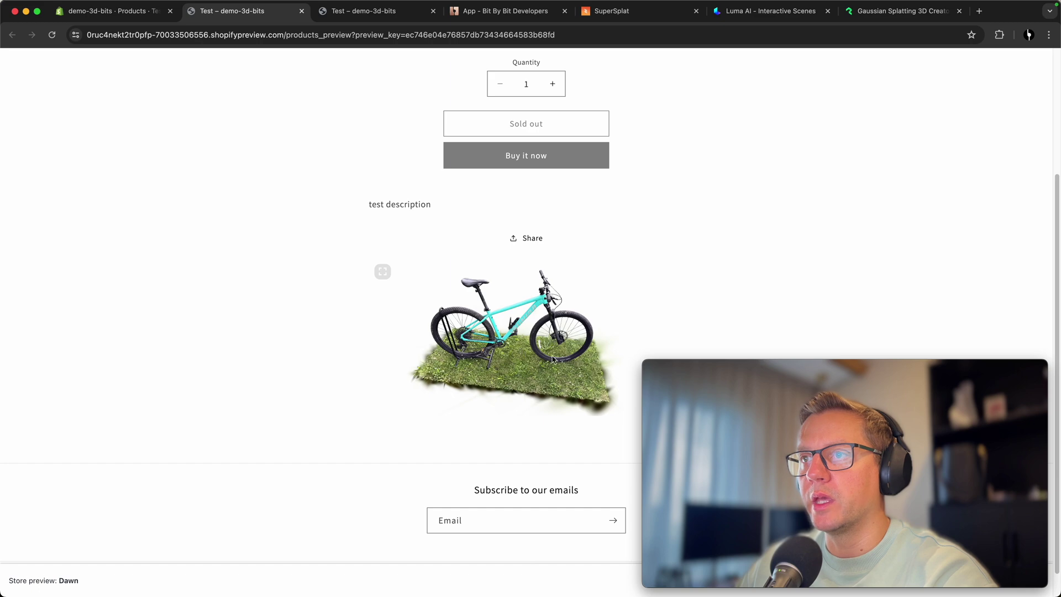
{"action": "left_click_drag", "start_coordinate": [513, 369], "coordinate": [536, 359]}
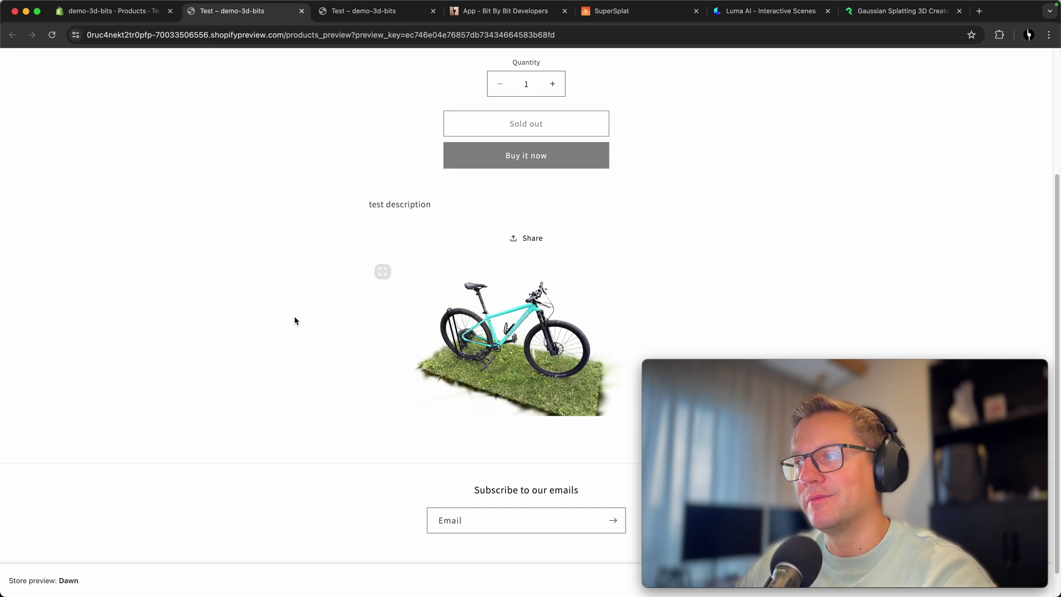
- Examine the embedded bike splat on the Test product preview from several angles, orbiting around it and varying the viewing distance
{"action": "mouse_move", "coordinate": [412, 354]}
{"action": "left_mouse_down"}
{"action": "mouse_move", "coordinate": [451, 361]}
{"action": "mouse_move", "coordinate": [417, 354]}
{"action": "left_mouse_up"}
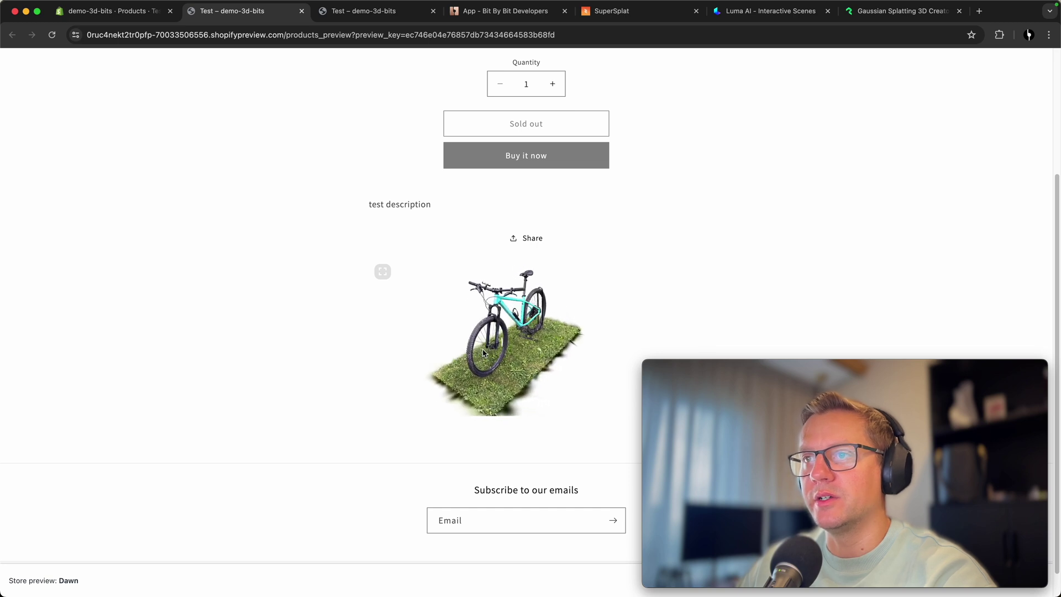
{"action": "scroll", "coordinate": [489, 349], "scroll_direction": "up", "scroll_amount": 5}
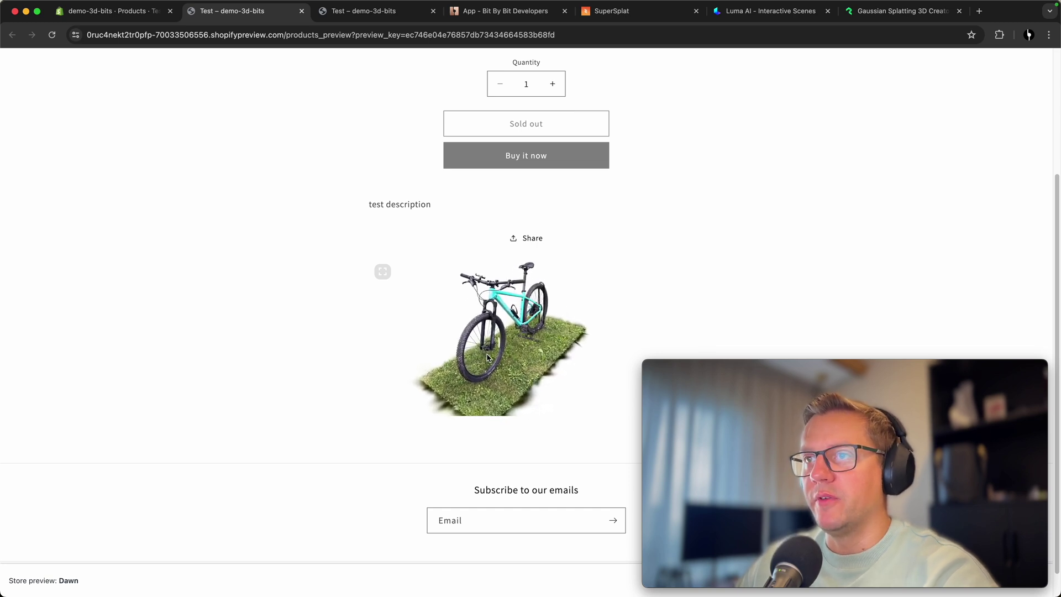
{"action": "scroll", "coordinate": [492, 344], "scroll_direction": "up", "scroll_amount": 5}
{"action": "scroll", "coordinate": [485, 349], "scroll_direction": "down", "scroll_amount": 8}
{"action": "left_click_drag", "start_coordinate": [483, 349], "coordinate": [567, 347]}
{"action": "scroll", "coordinate": [518, 346], "scroll_direction": "up", "scroll_amount": 5}
{"action": "scroll", "coordinate": [564, 349], "scroll_direction": "down", "scroll_amount": 5}
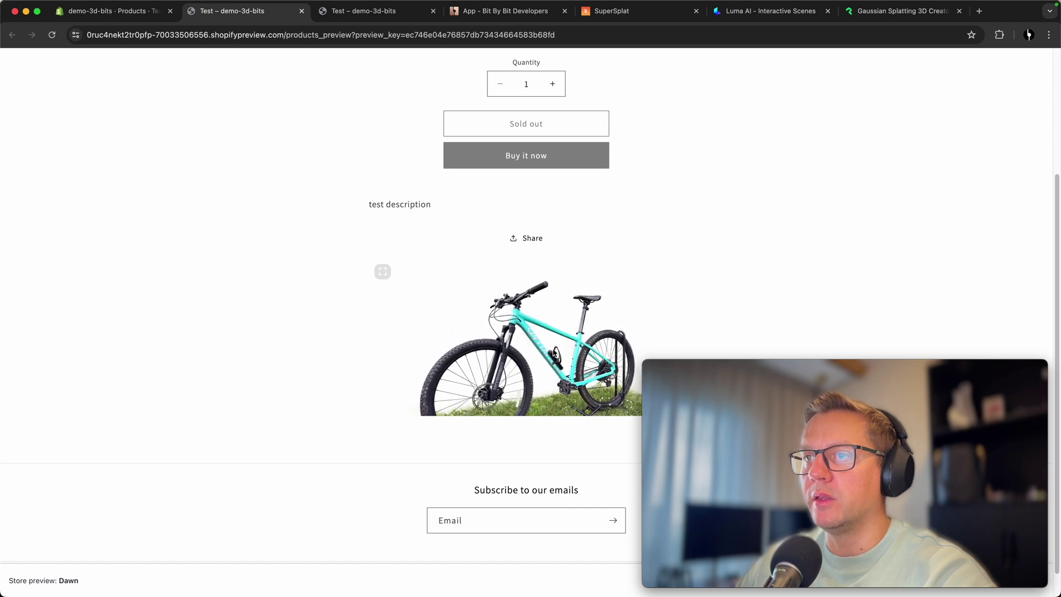
{"action": "left_click_drag", "start_coordinate": [556, 357], "coordinate": [445, 346]}
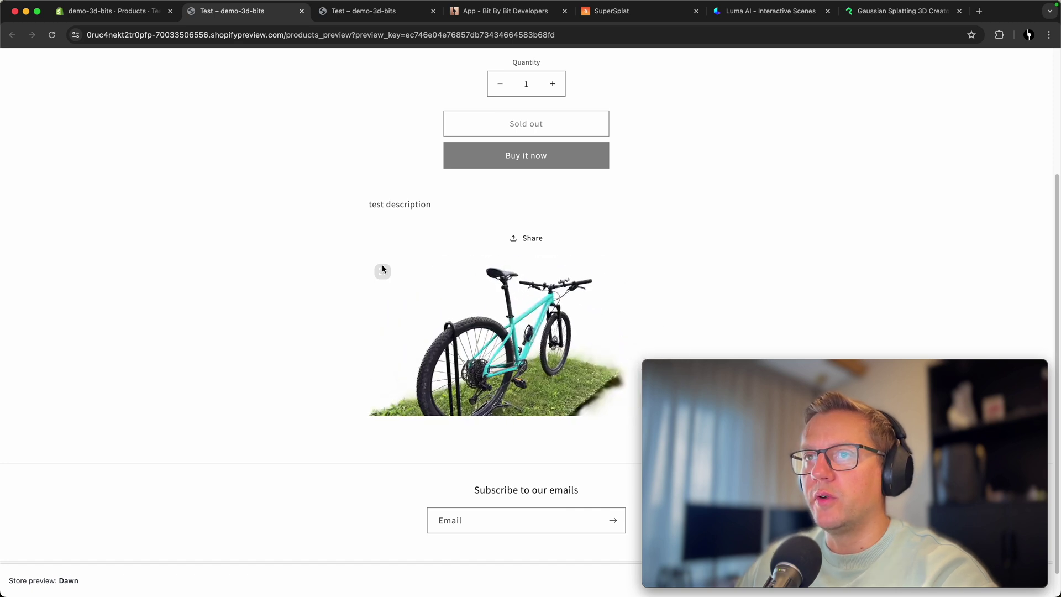
- View the bike splat in full screen from another angle, then return to the product page
{"action": "left_click", "coordinate": [383, 272]}
{"action": "left_click_drag", "start_coordinate": [423, 310], "coordinate": [586, 307]}
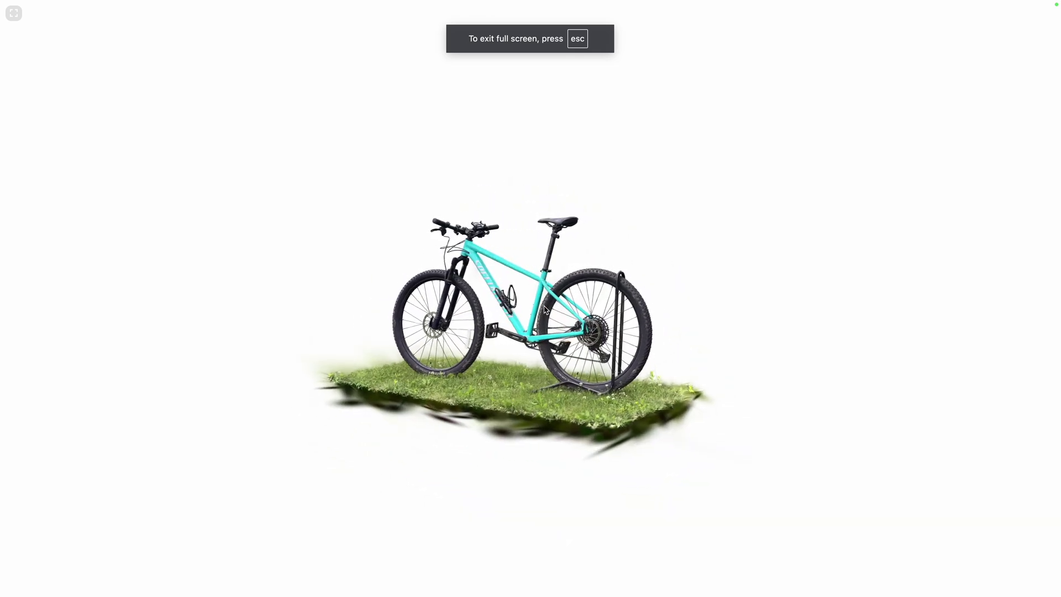
{"action": "left_click", "coordinate": [14, 17]}
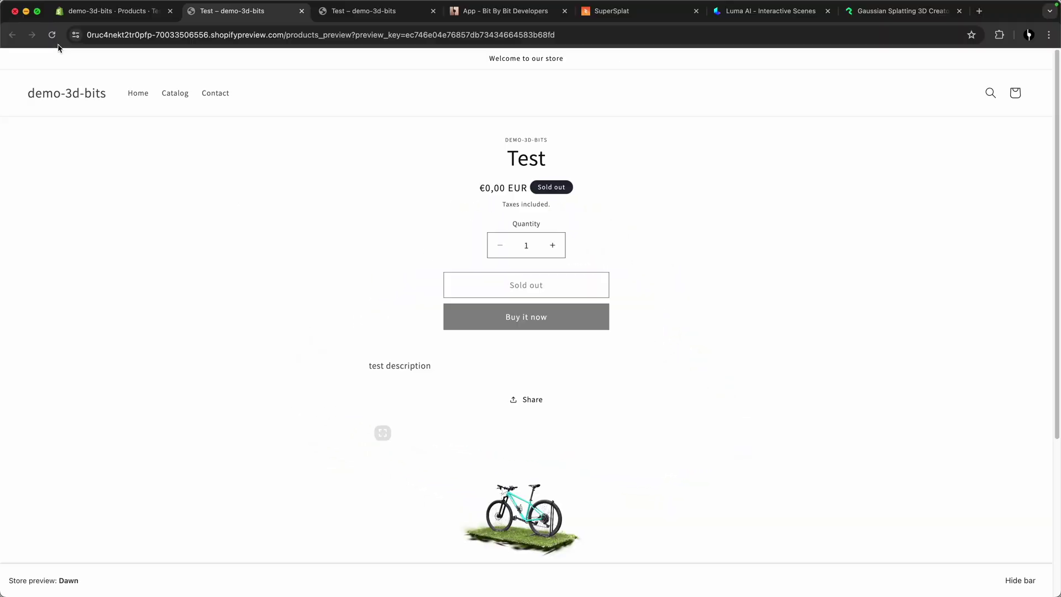
- Return to the Test product in the Shopify admin and set its 3D Bits Camera Target metafield to [0, 1, 0]
{"action": "left_click", "coordinate": [138, 12]}
{"action": "scroll", "coordinate": [207, 260], "scroll_direction": "down", "scroll_amount": 12}
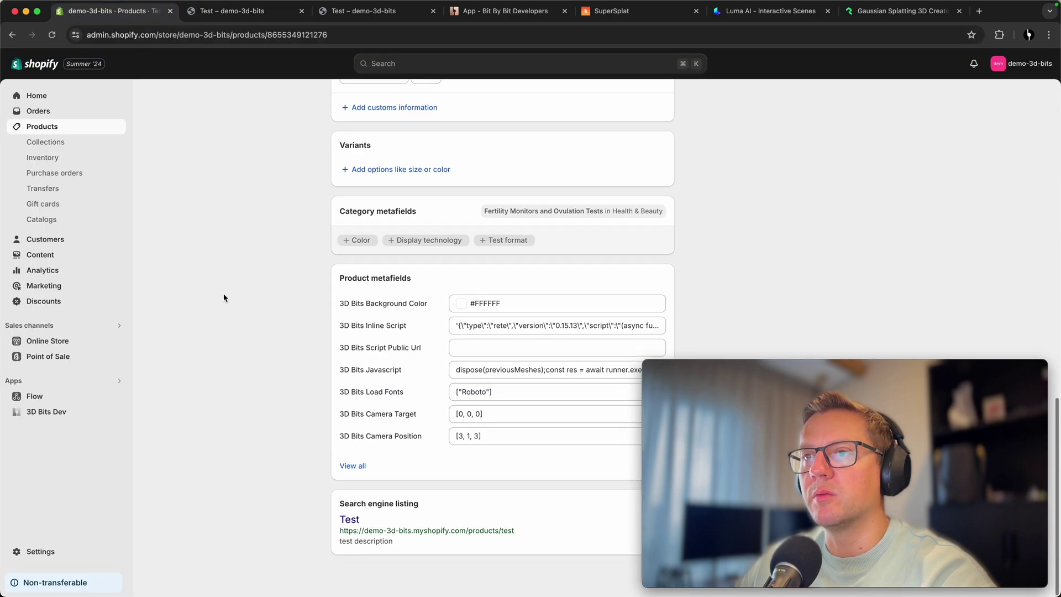
{"action": "left_click", "coordinate": [470, 419]}
{"action": "type", "text": "1"}
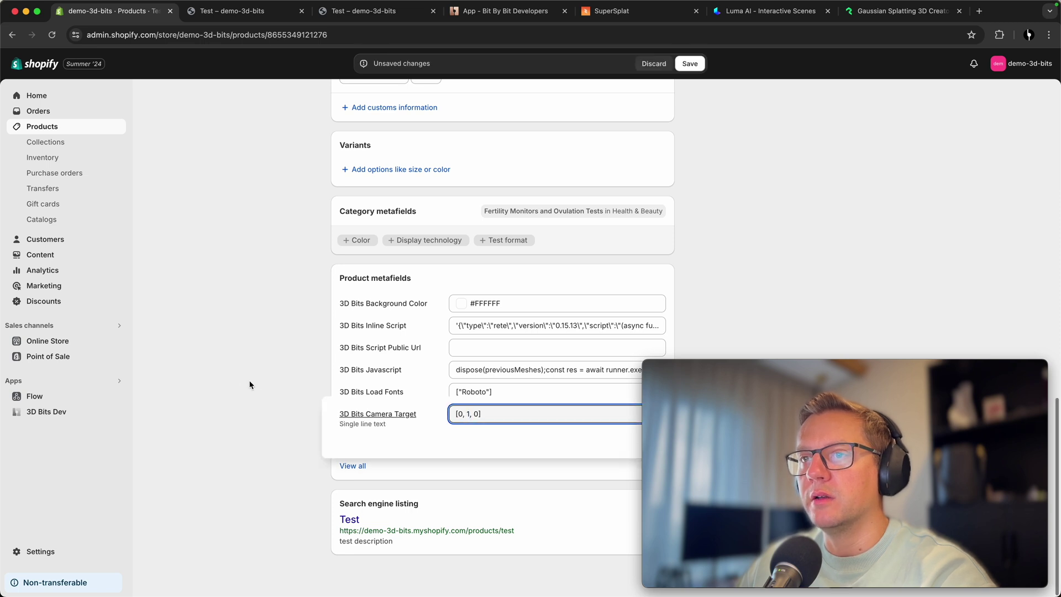
{"action": "left_click", "coordinate": [250, 385]}
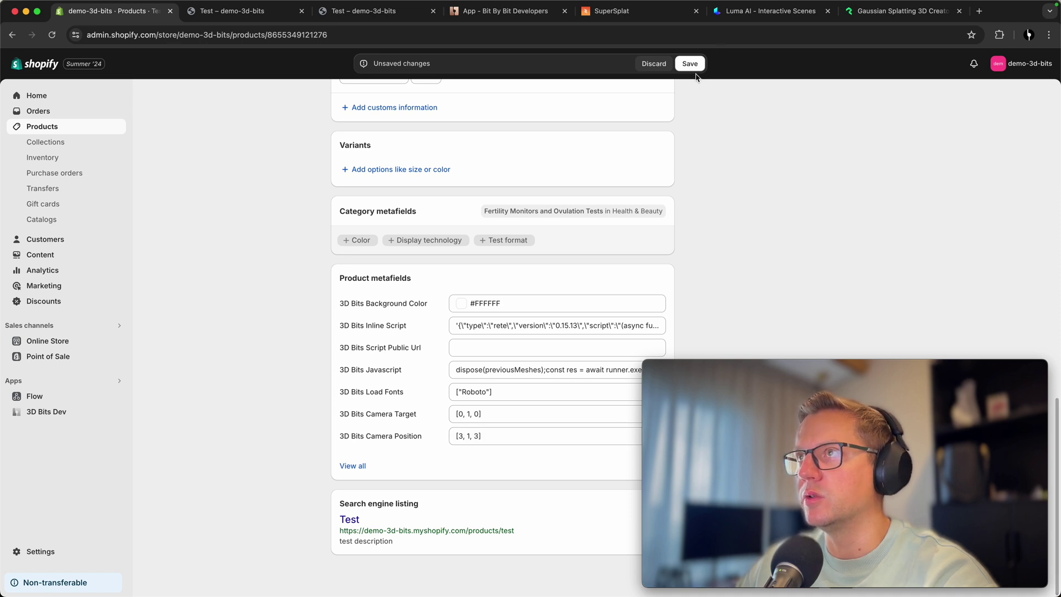
- Set the 3D Bits Background Color metafield to cyan #75F9FF and save the product
{"action": "left_click", "coordinate": [481, 305]}
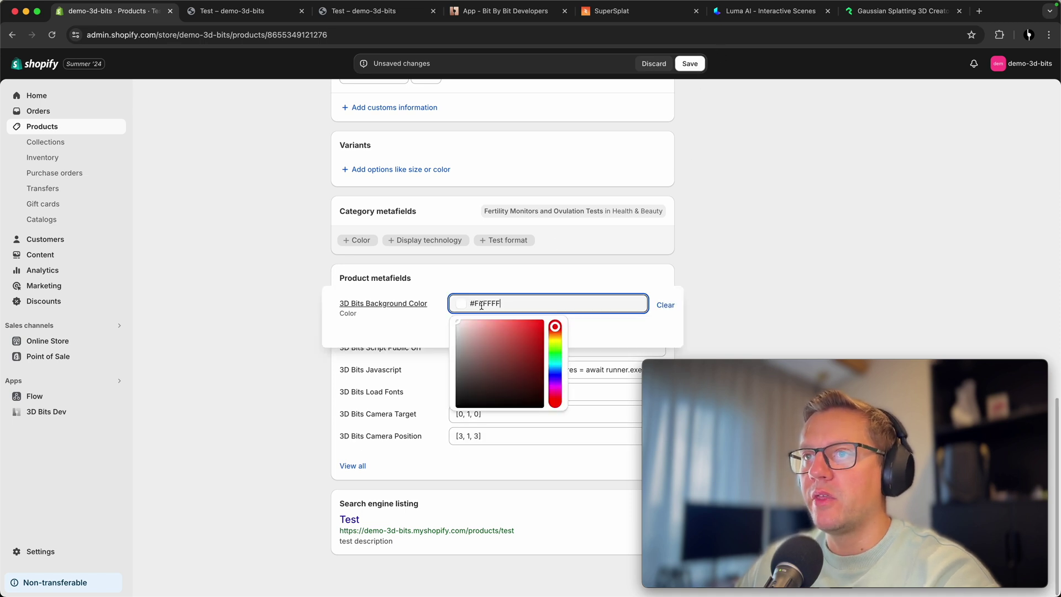
{"action": "left_click_drag", "start_coordinate": [564, 364], "coordinate": [556, 365]}
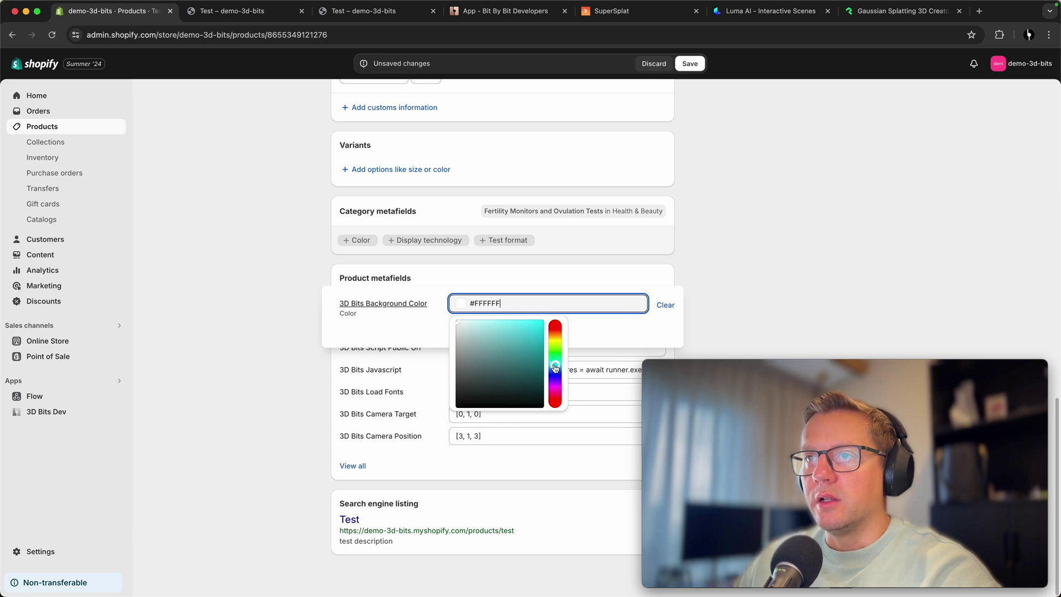
{"action": "left_click_drag", "start_coordinate": [500, 336], "coordinate": [501, 321]}
{"action": "left_click", "coordinate": [828, 221]}
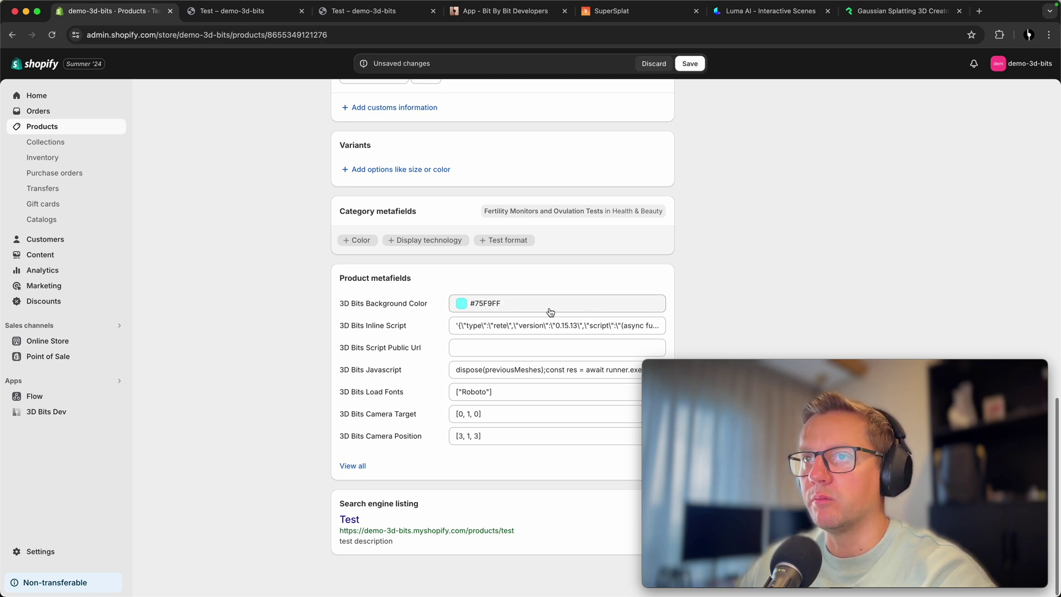
{"action": "left_click", "coordinate": [690, 63]}
- Reload the Test product preview and examine the bike splat against the new background by orbiting and zooming in the viewer
{"action": "left_click", "coordinate": [224, 11]}
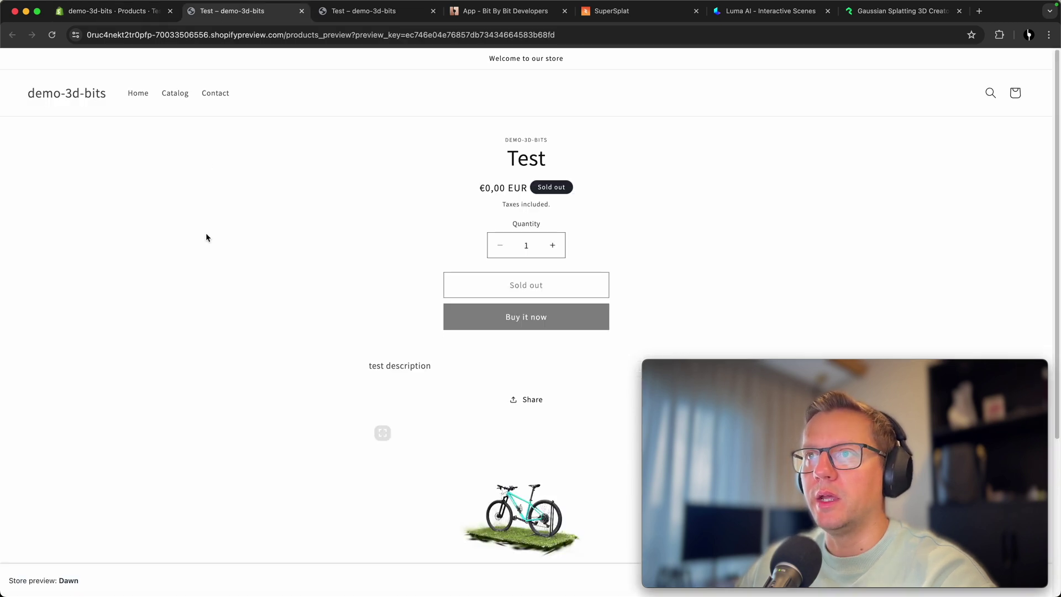
{"action": "left_click", "coordinate": [52, 34]}
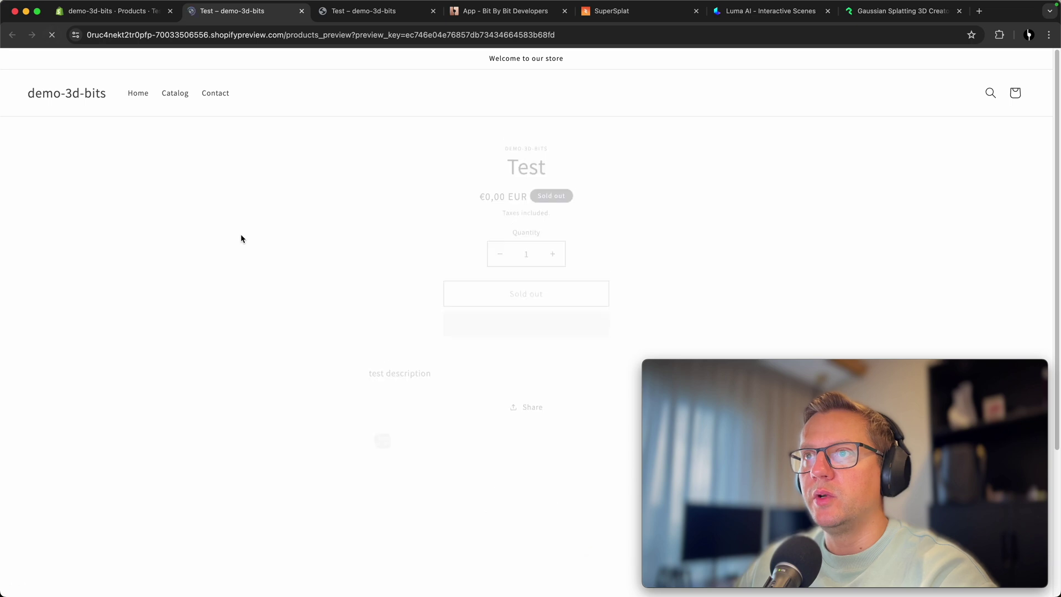
{"action": "scroll", "coordinate": [233, 254], "scroll_direction": "down", "scroll_amount": 2}
{"action": "scroll", "coordinate": [222, 273], "scroll_direction": "down", "scroll_amount": 1}
{"action": "left_click_drag", "start_coordinate": [467, 369], "coordinate": [530, 350]}
{"action": "scroll", "coordinate": [531, 350], "scroll_direction": "up", "scroll_amount": 5}
{"action": "scroll", "coordinate": [542, 360], "scroll_direction": "down", "scroll_amount": 8}
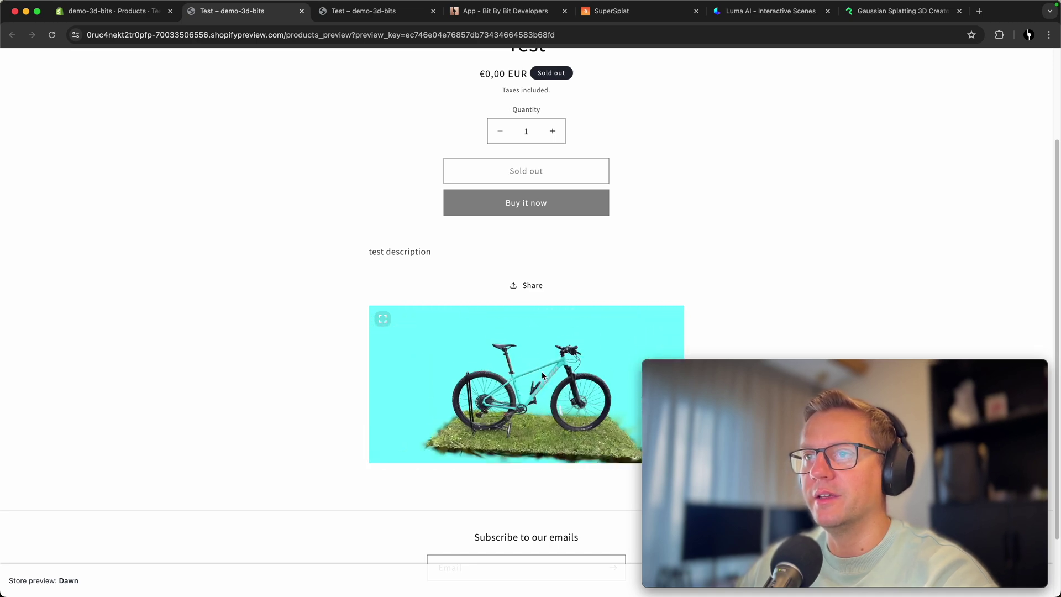
{"action": "scroll", "coordinate": [562, 381], "scroll_direction": "up", "scroll_amount": 6}
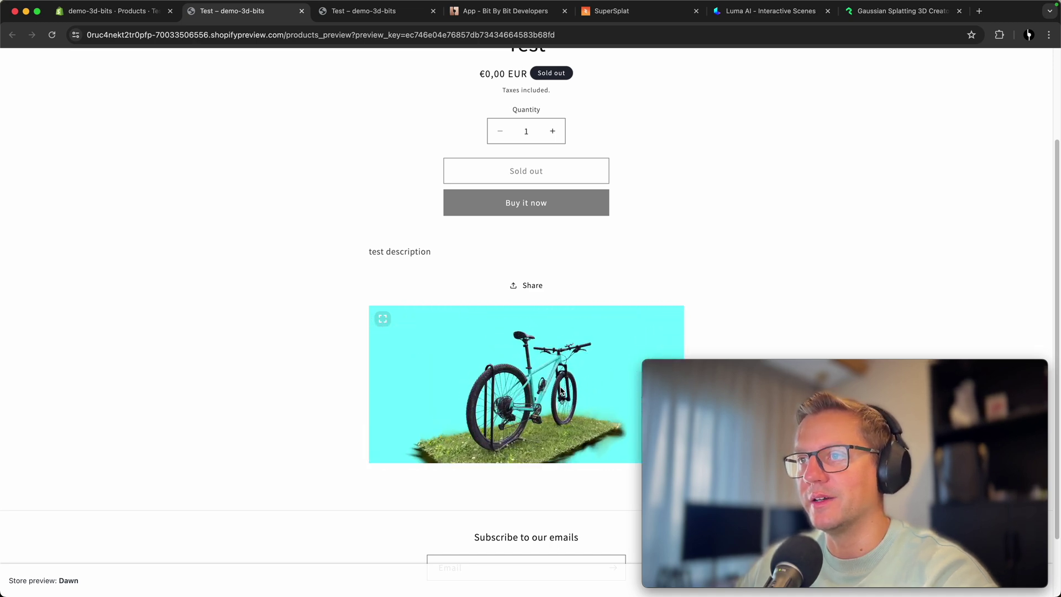
{"action": "left_click_drag", "start_coordinate": [560, 394], "coordinate": [416, 337]}
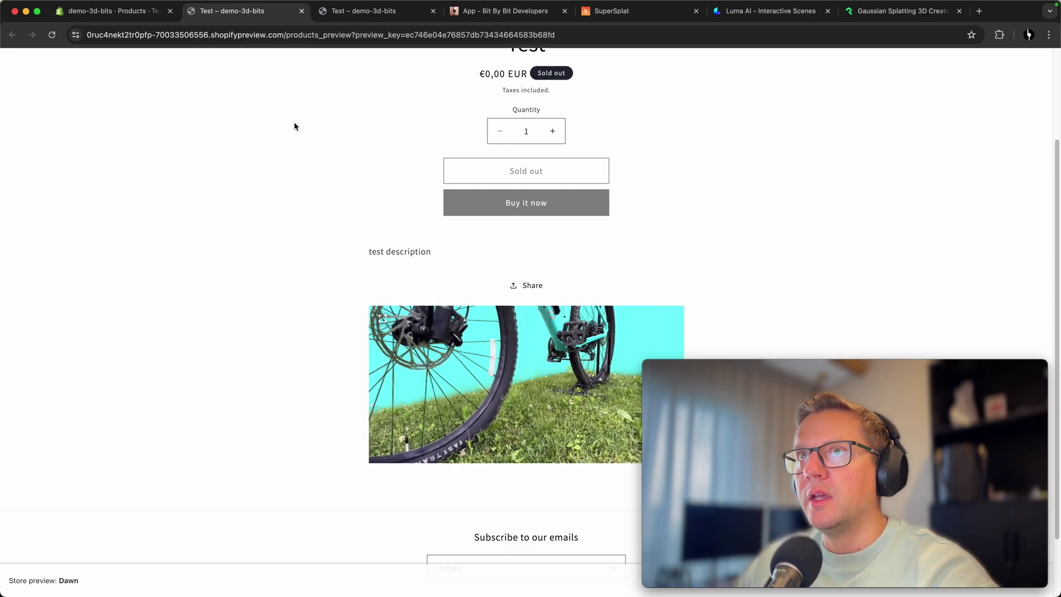
{"action": "scroll", "coordinate": [248, 154], "scroll_direction": "up", "scroll_amount": 3}
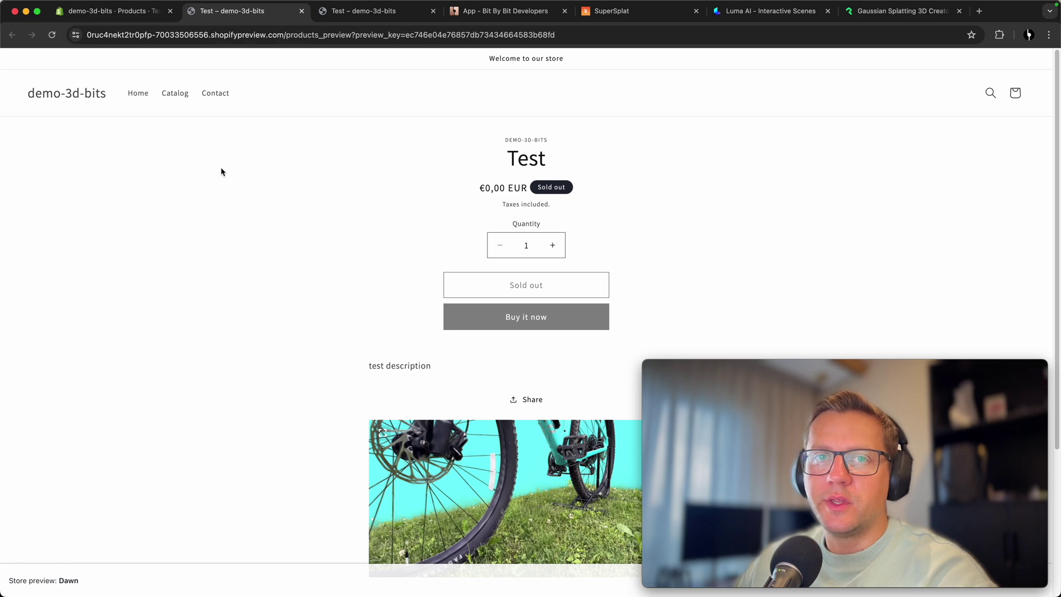
- Switch to the Bitbybit script editor and leave it for the Bitbybit home page
{"action": "left_click", "coordinate": [506, 12]}
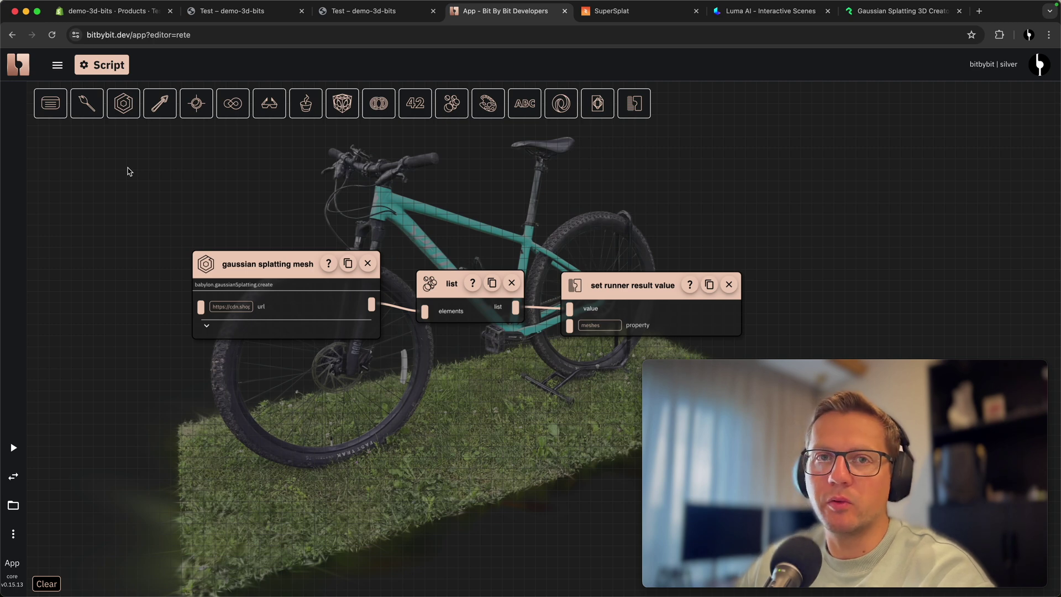
{"action": "scroll", "coordinate": [128, 172], "scroll_direction": "down", "scroll_amount": 2}
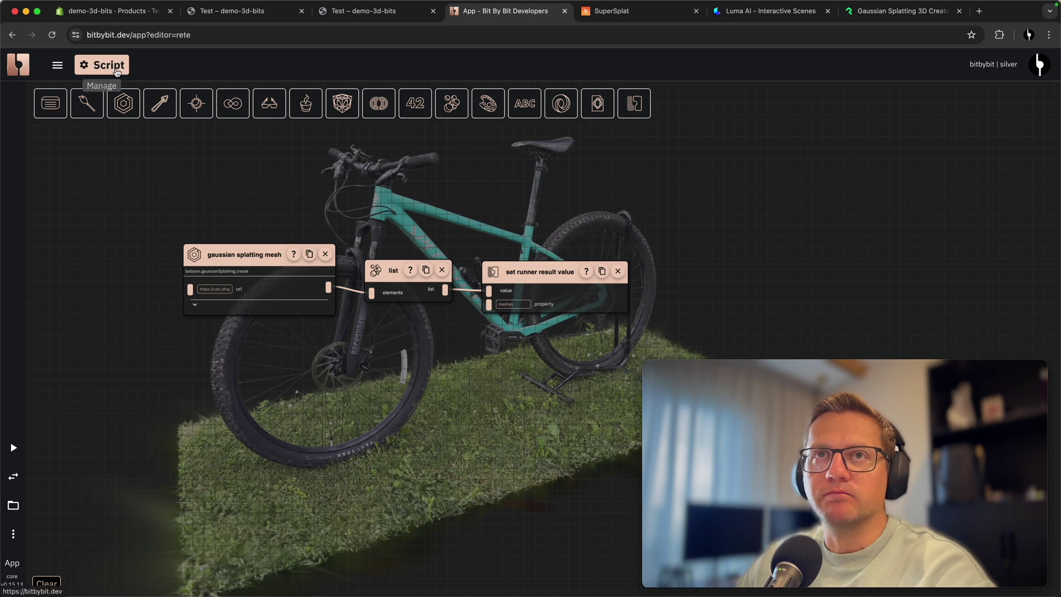
{"action": "left_click", "coordinate": [18, 71]}
{"action": "left_click", "coordinate": [559, 224]}
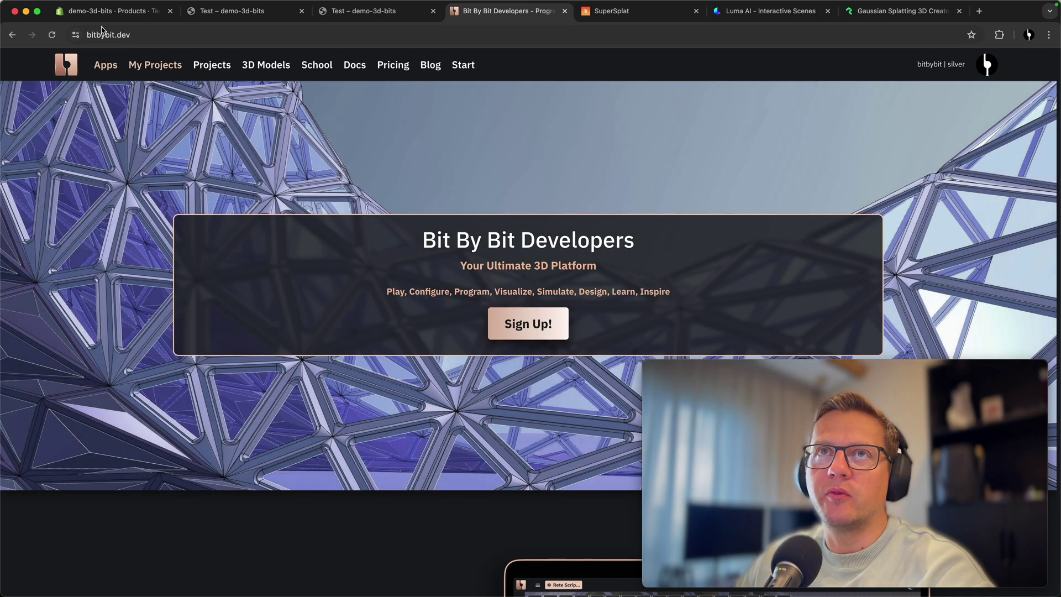
- Review the Test product's metafields in Shopify, then return to the Bitbybit home page and show its available editor apps
{"action": "left_click", "coordinate": [103, 17]}
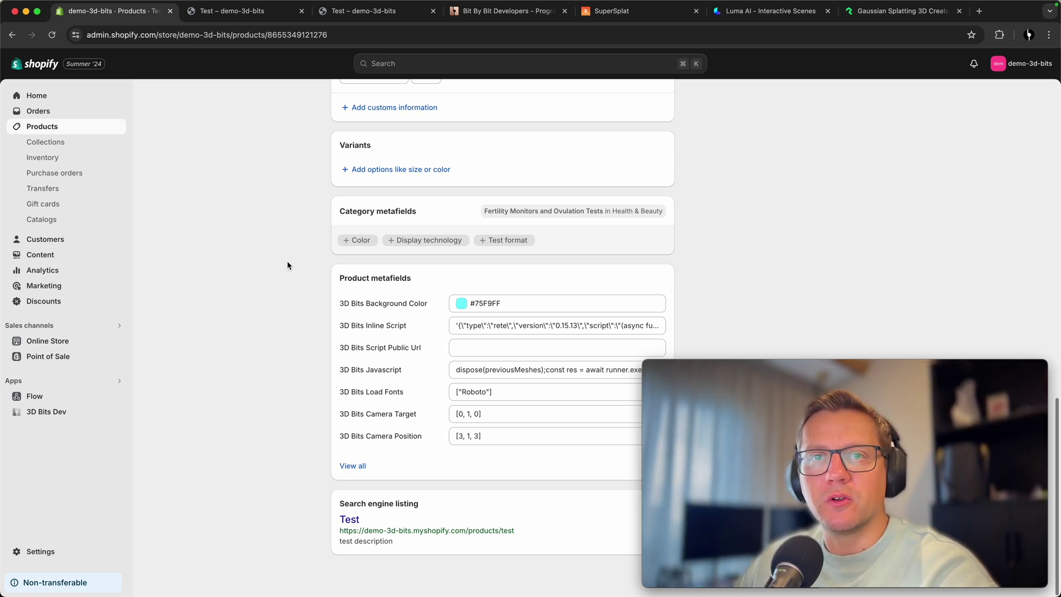
{"action": "left_click", "coordinate": [509, 11]}
{"action": "mouse_move", "coordinate": [106, 65]}
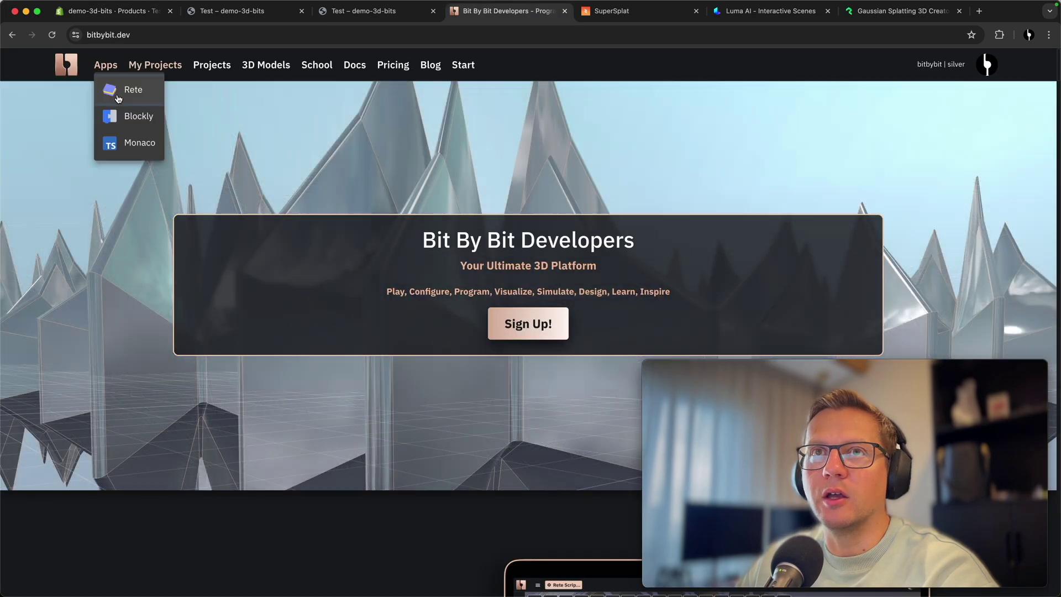